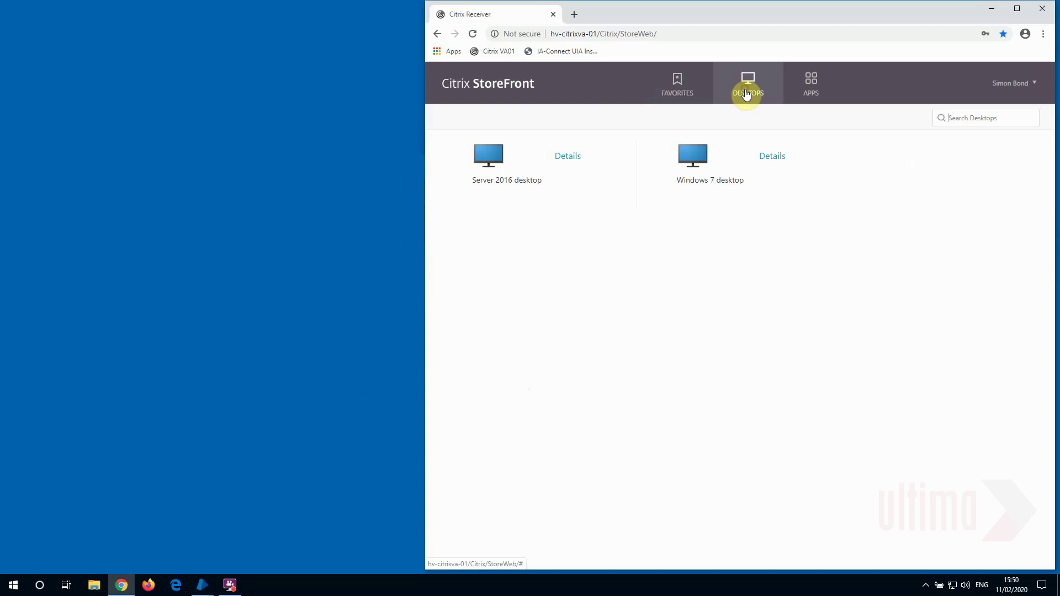
Step: Review the published apps and favorites in Citrix StoreFront and the "Door entry over Citrix demo" page in Blue Prism Object Studio
click(817, 89)
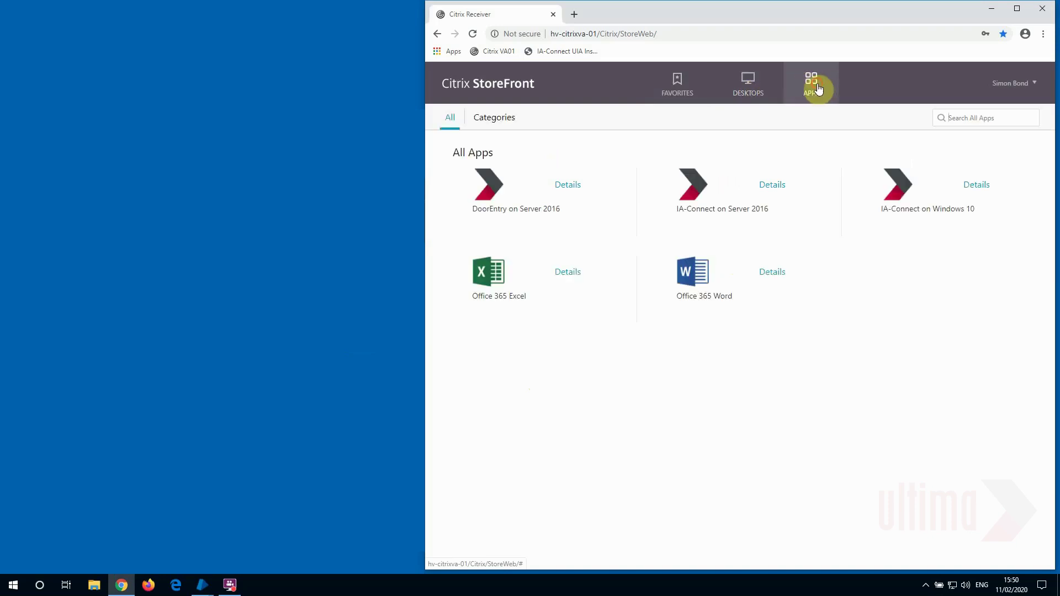
click(680, 87)
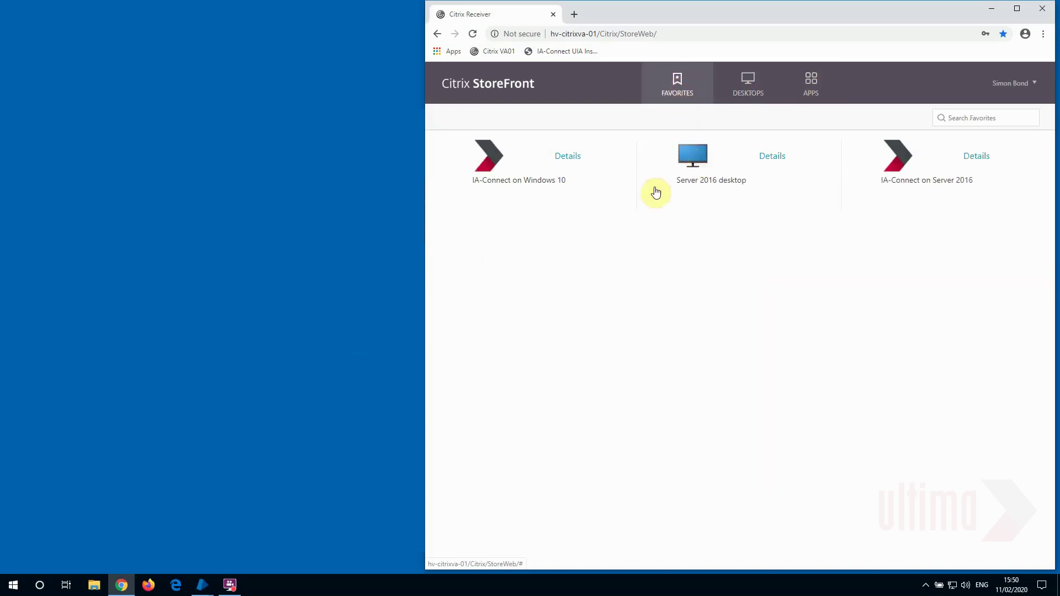
click(206, 585)
click(236, 560)
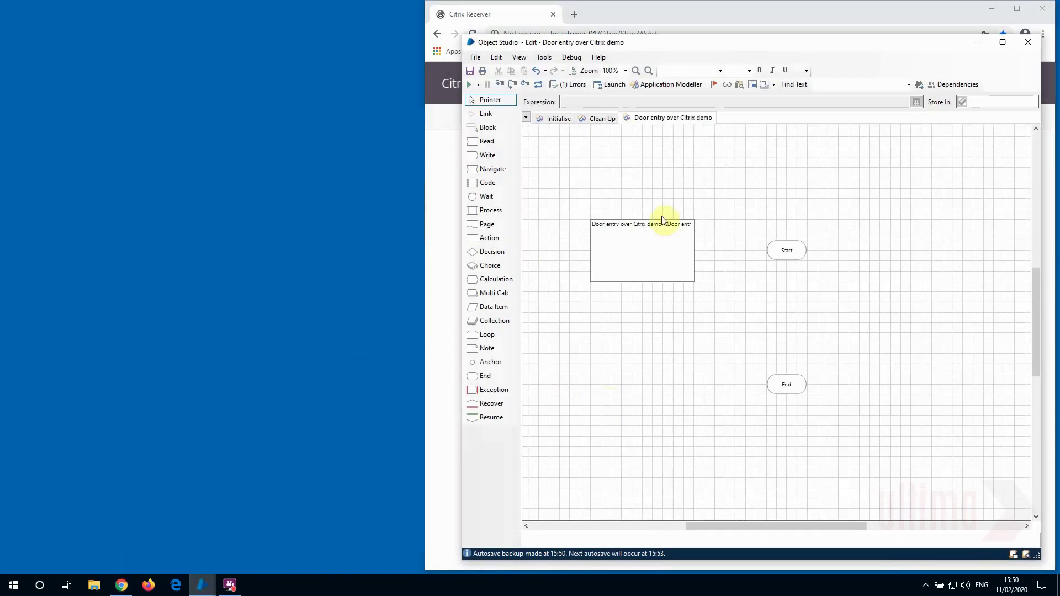
click(979, 42)
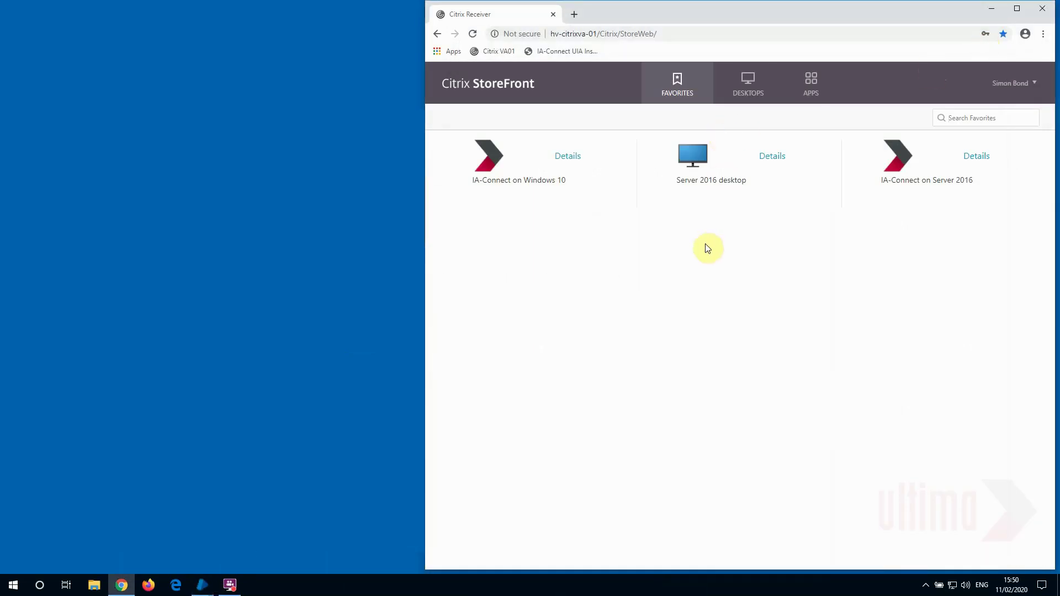
Step: Launch the Server 2016 desktop from the favorites, move the IA-Connect Agent window clear of the desktop icons, and select the Door entry shortcut
click(697, 160)
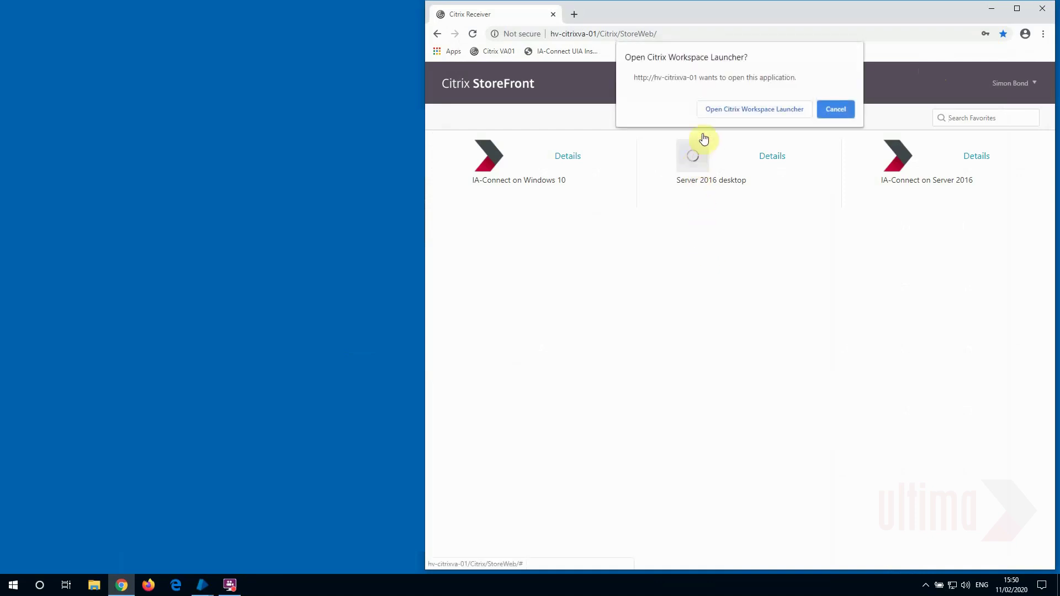
click(761, 109)
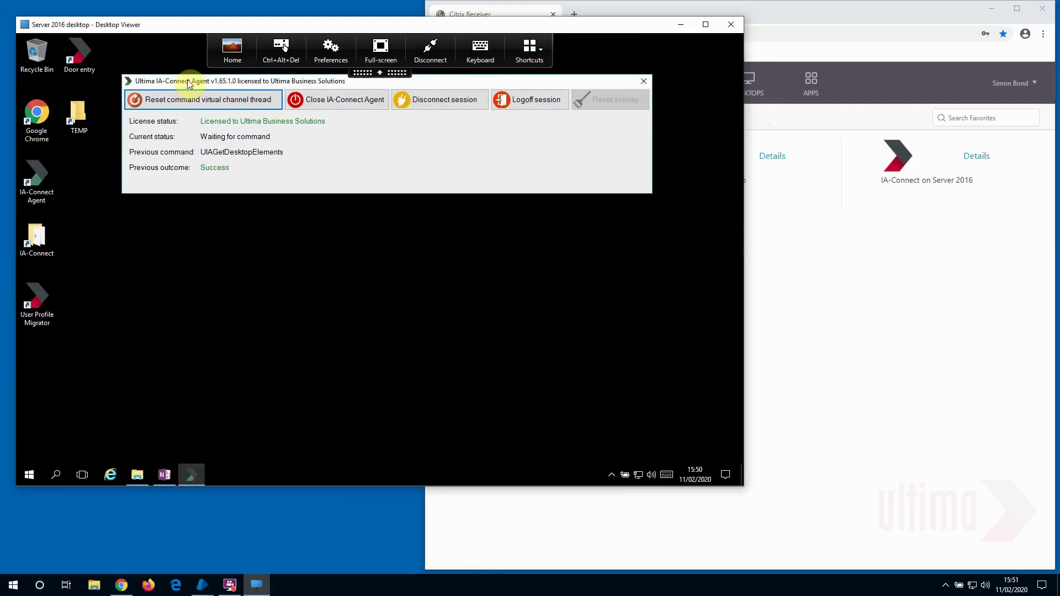
drag(187, 83, 268, 64)
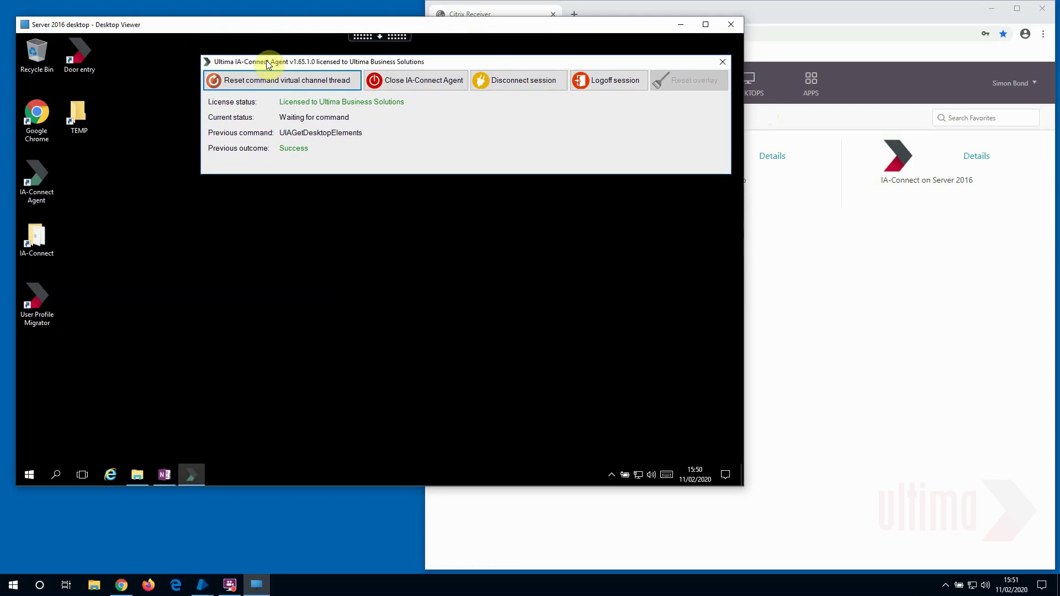
click(85, 55)
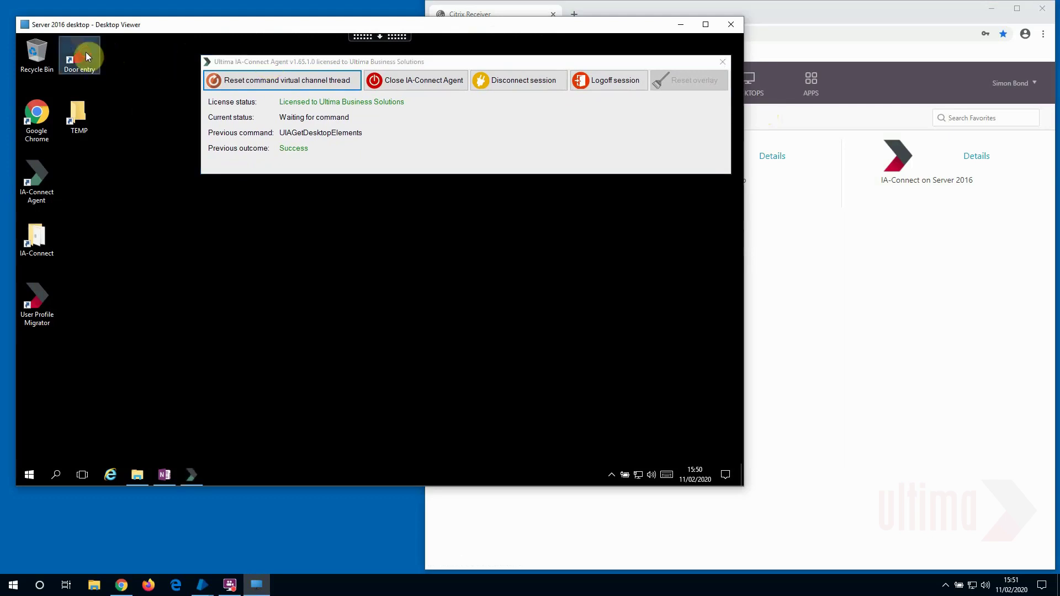
Step: Switch to the browser and open the IA-Connect UIA Inspector in a new tab, ready to enter the application
click(867, 14)
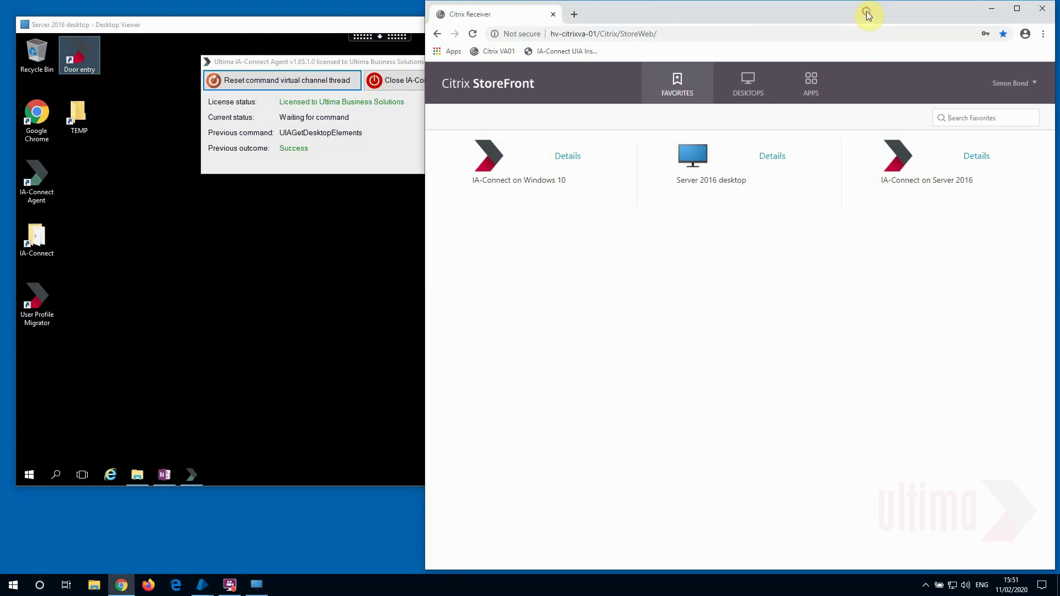
click(574, 14)
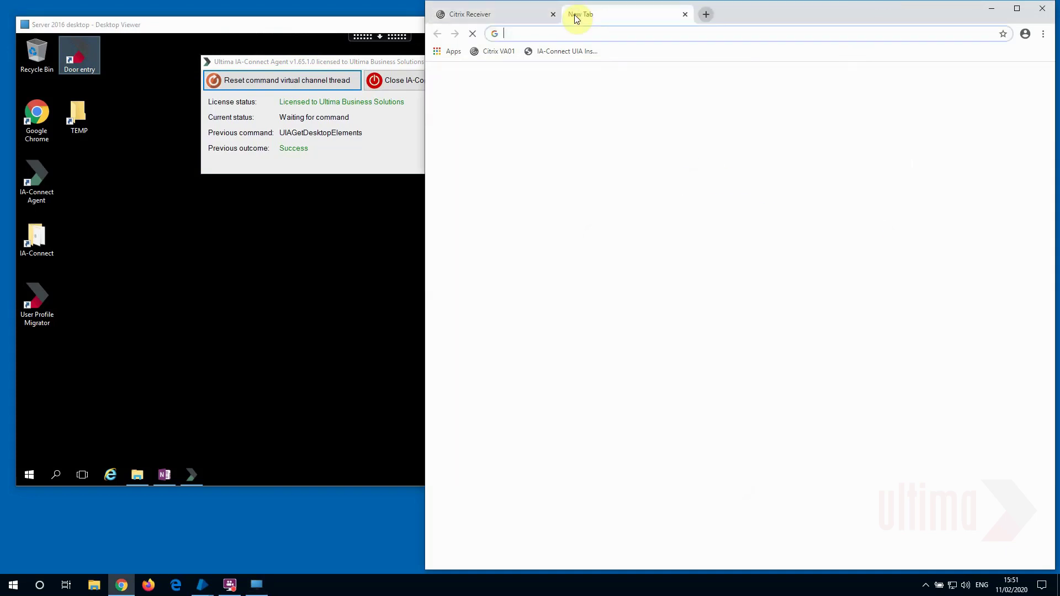
click(562, 51)
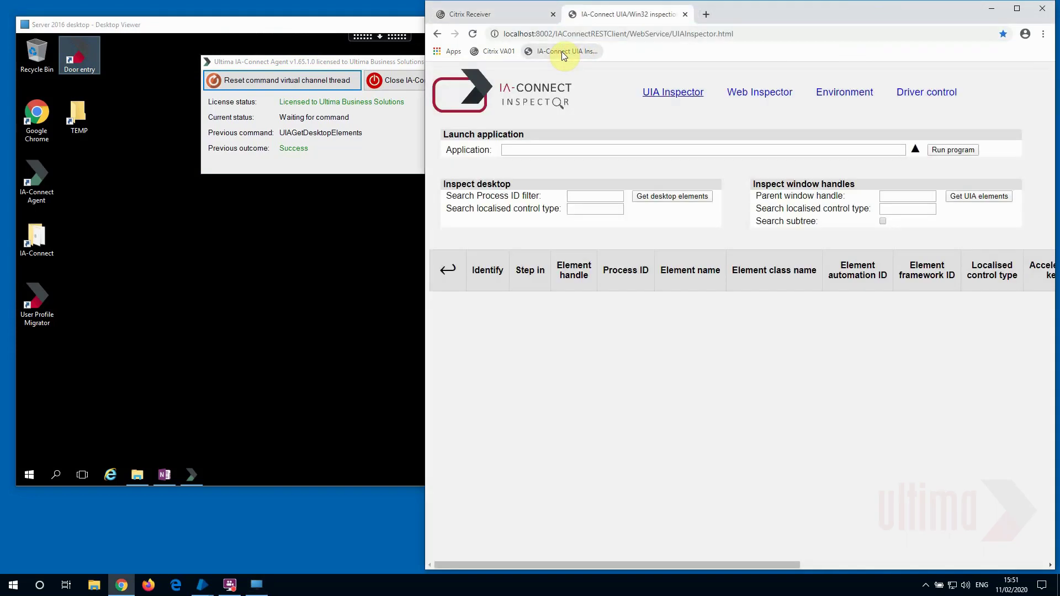
click(552, 150)
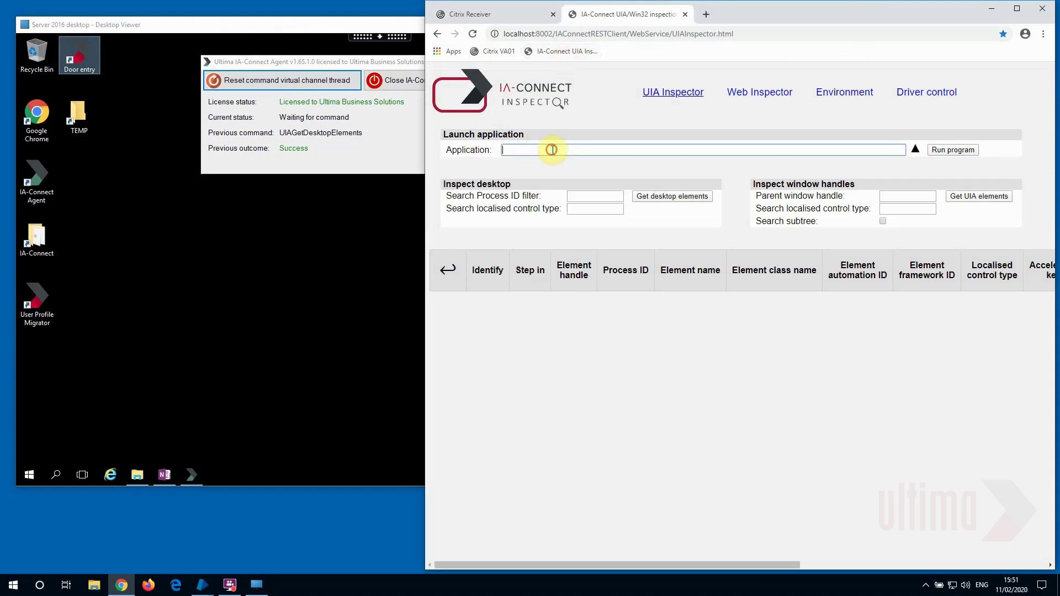
Step: Copy the target path from the properties of the Door entry shortcut on the Server 2016 desktop
right_click(87, 56)
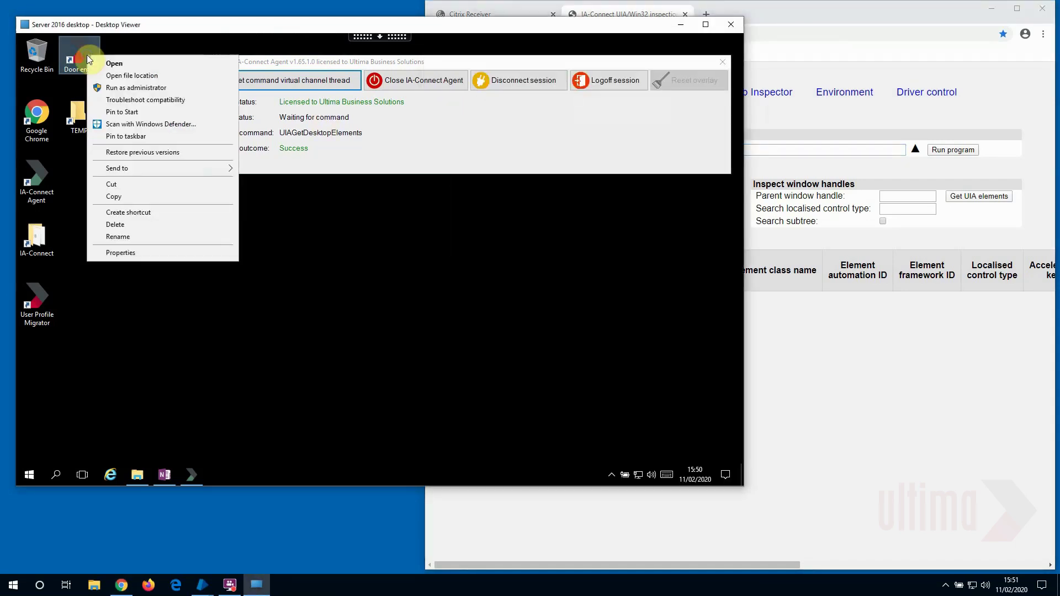
click(137, 253)
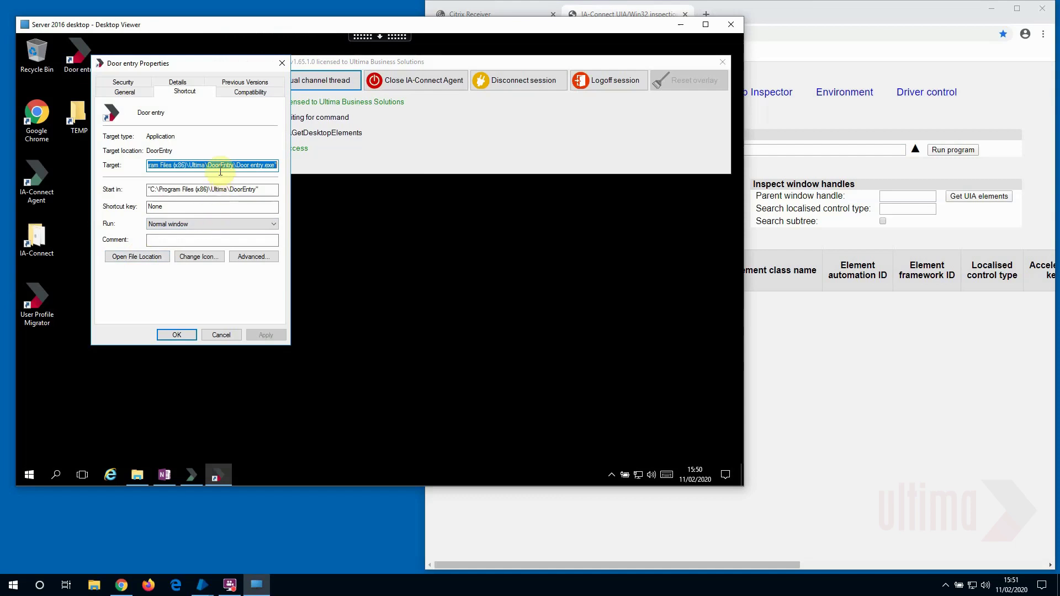
click(177, 335)
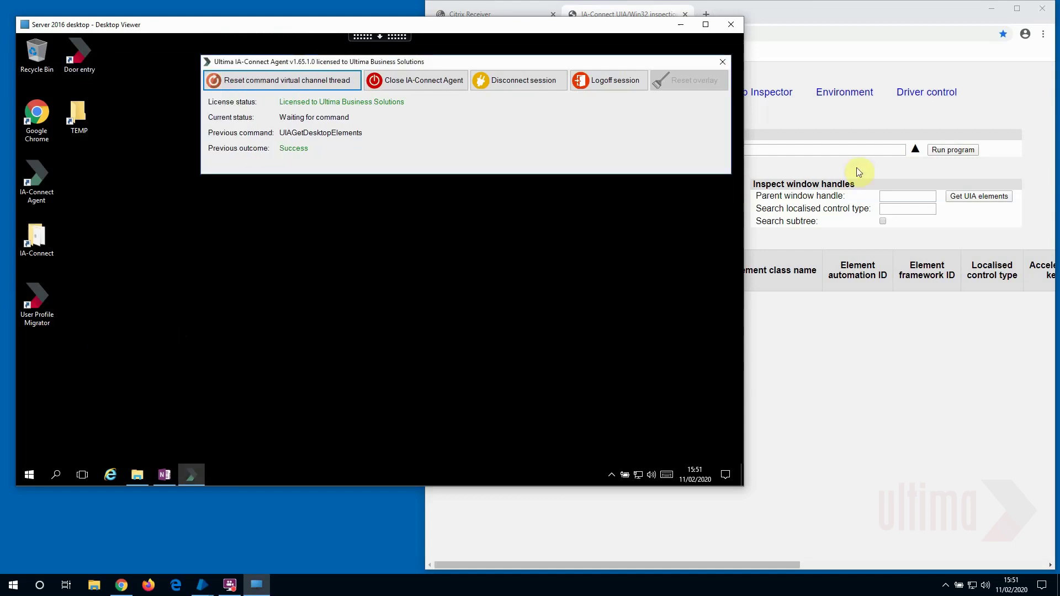
Step: Run "C:\Program Files (x86)\Ultima\DoorEntry\Door entry.exe" as the launch application in the IA-Connect Inspector
click(873, 116)
click(675, 149)
text("C:\Program Files (x86)\Ultima\DoorEntry\Door entry.exe")
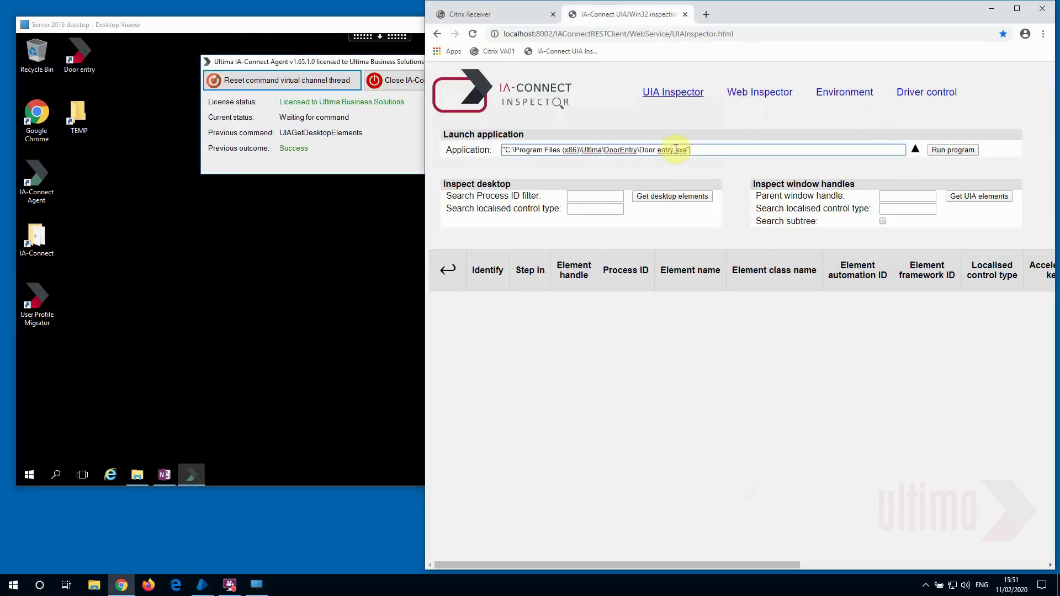
click(941, 151)
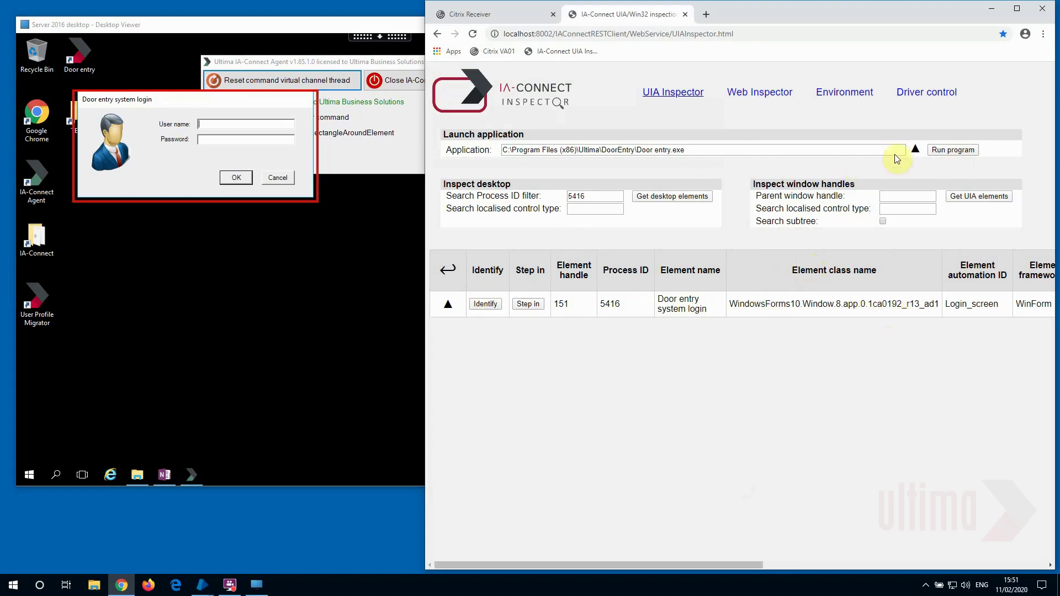
Step: Copy the Door entry launch from the inspector to Blue Prism and paste its stages just below Start in Object Studio
click(916, 149)
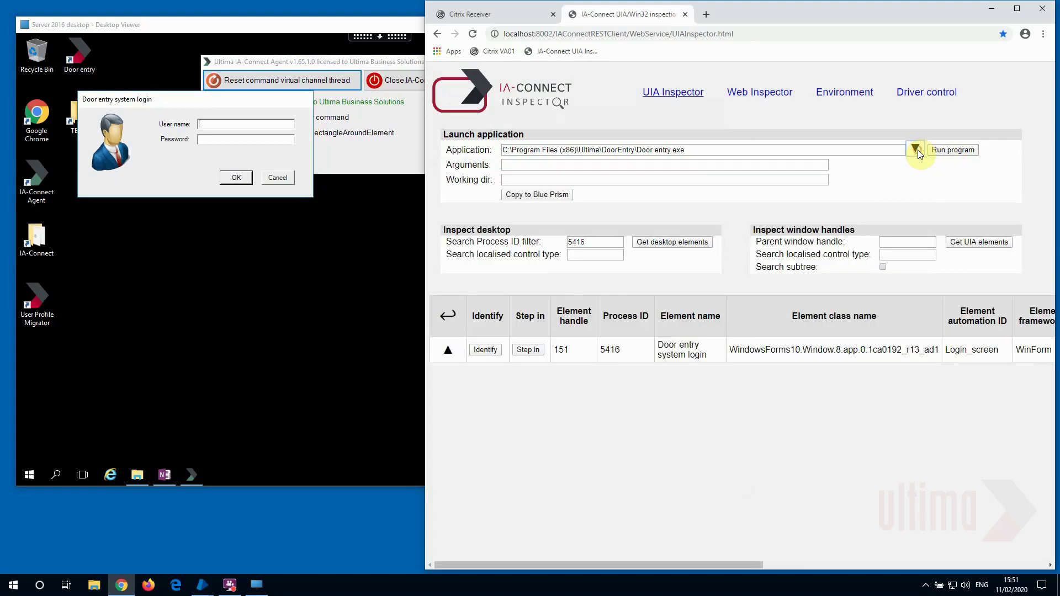
click(532, 196)
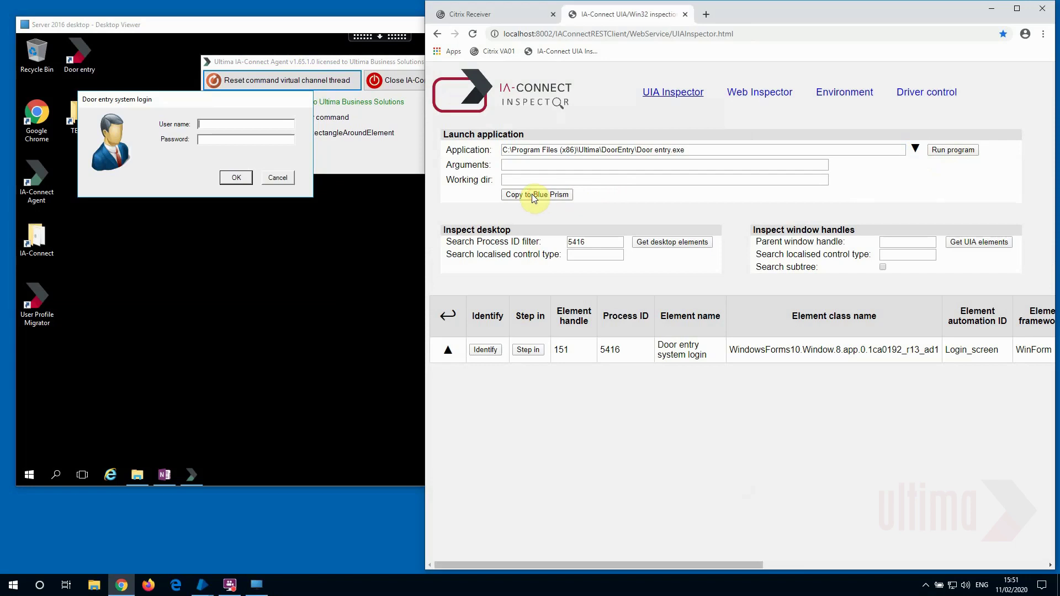
mouse_move(202, 584)
click(247, 555)
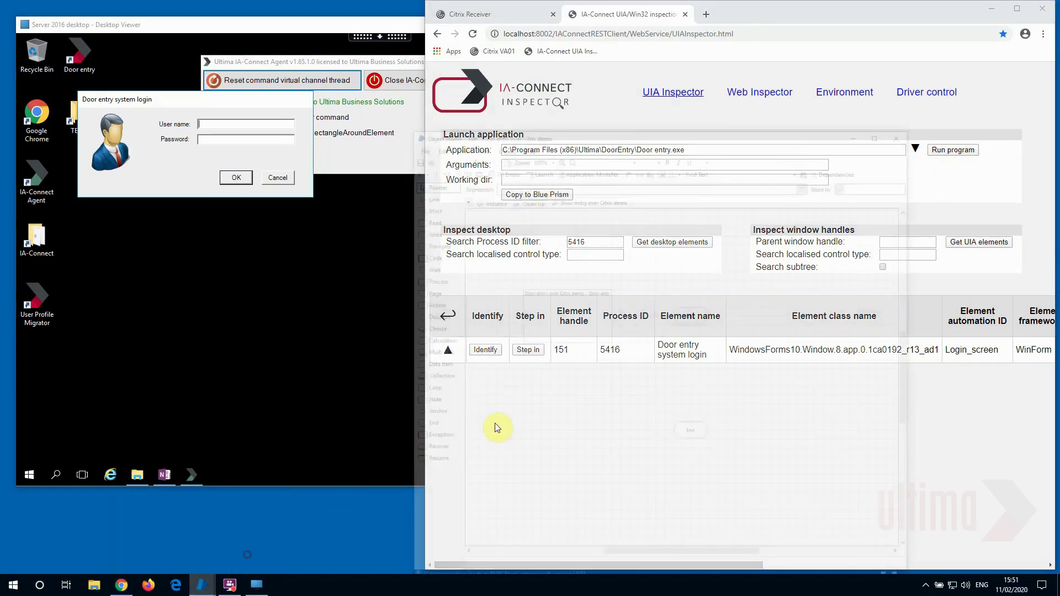
key(ctrl+v)
click(792, 293)
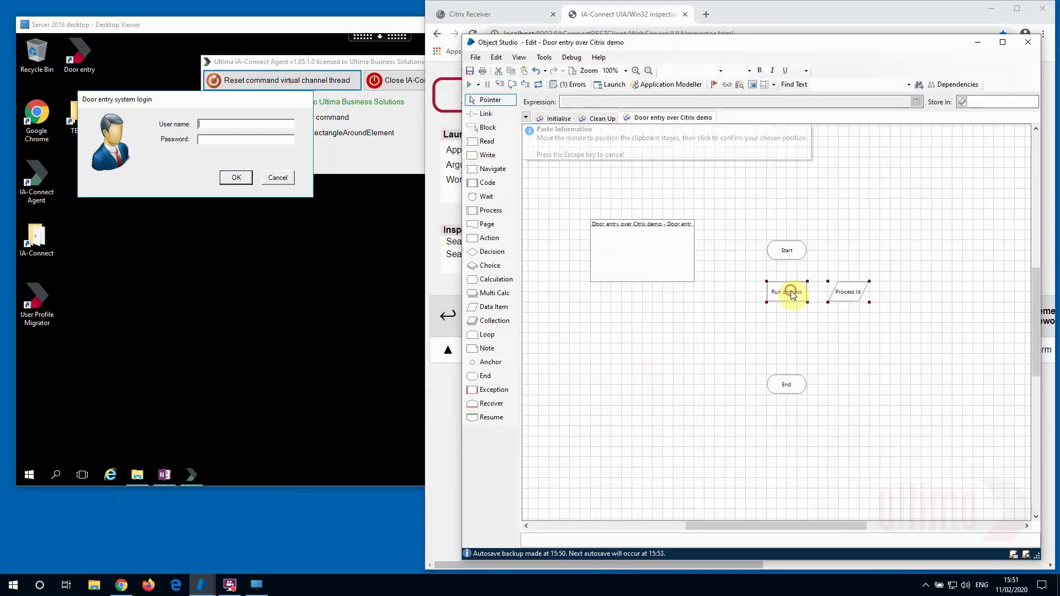
click(825, 338)
Step: Check the inputs and outputs of the Run process action, and move the End stage further down the page
click(792, 295)
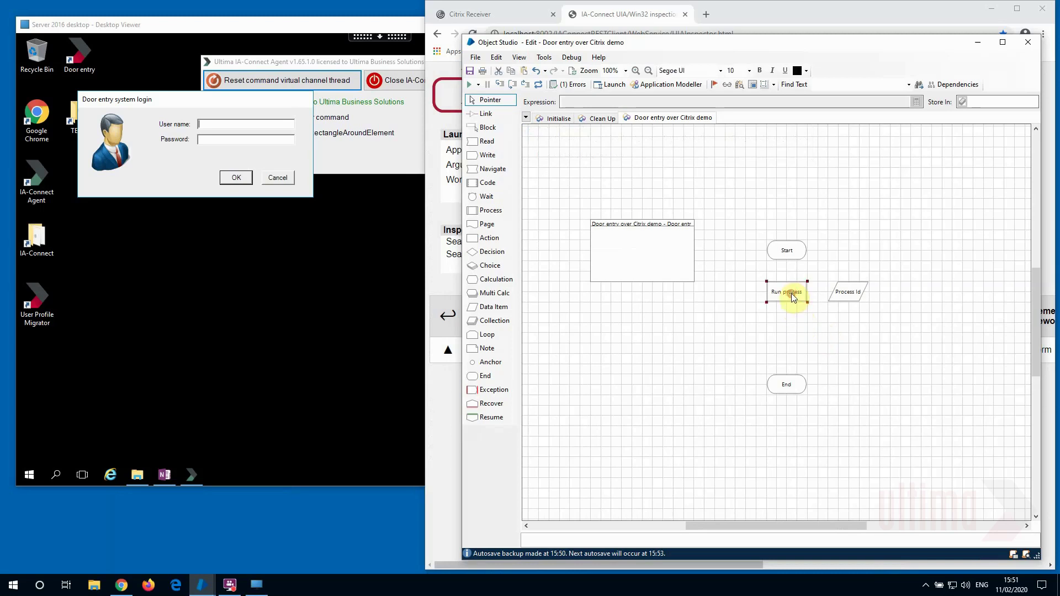
double_click(793, 298)
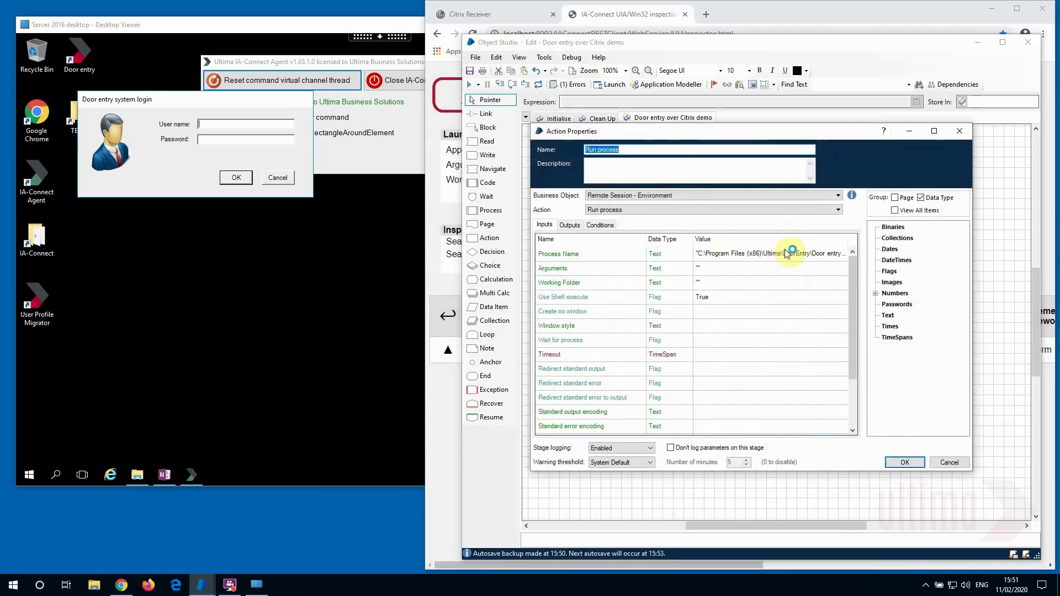
click(570, 225)
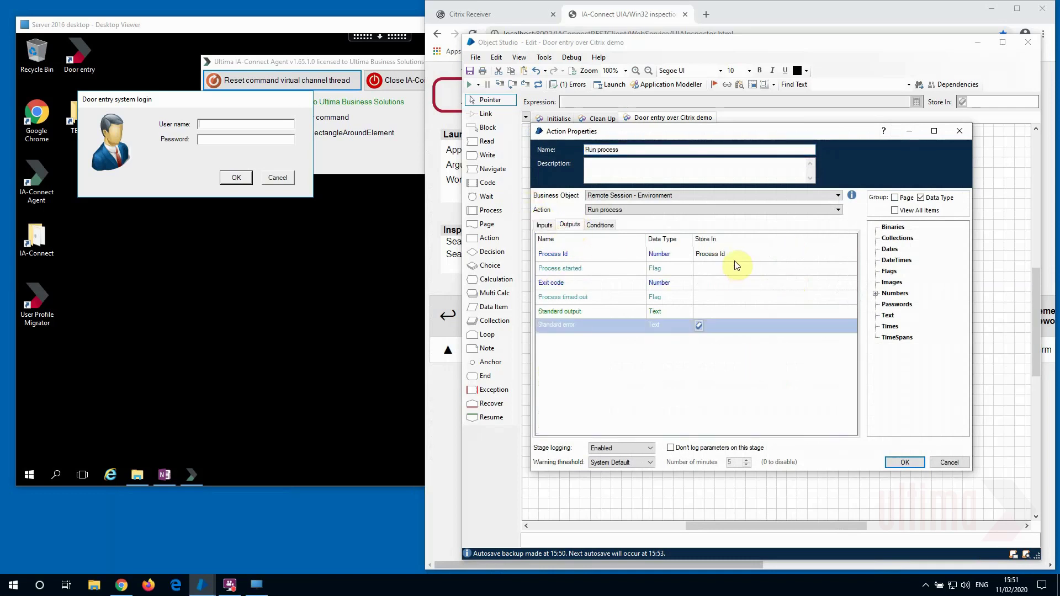
click(904, 462)
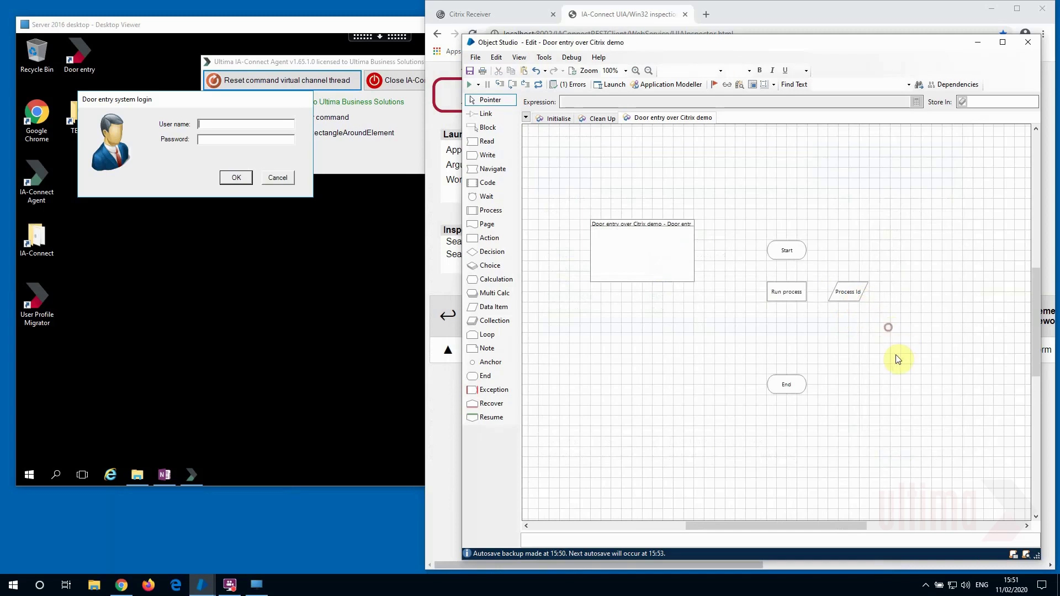
drag(786, 384, 787, 456)
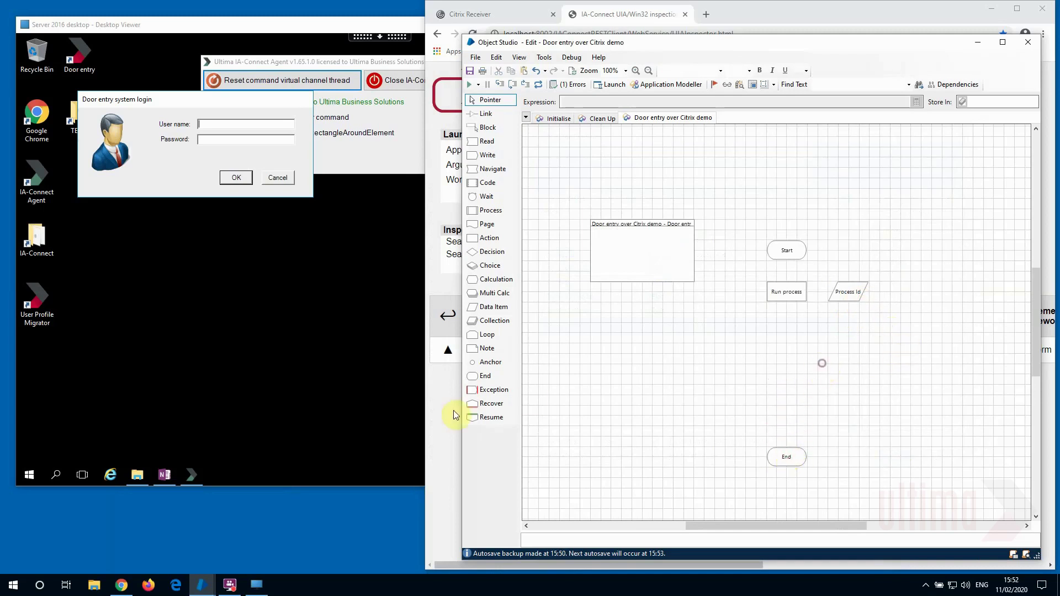
Step: Copy a "Wait for desktop element" action for the Door entry system login window from the inspector and paste it below Run process in Object Studio
click(435, 423)
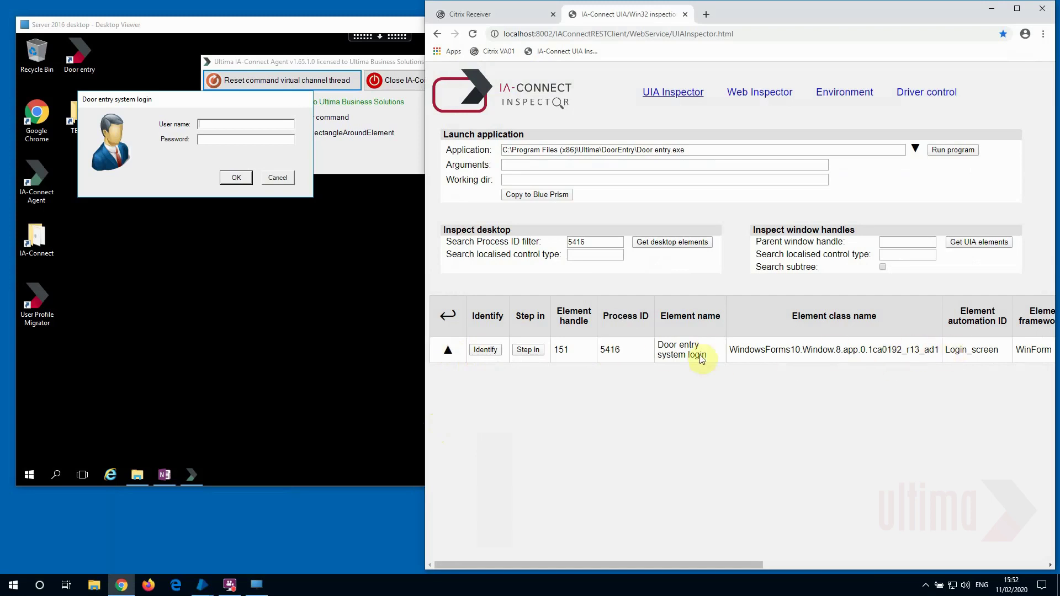
click(447, 350)
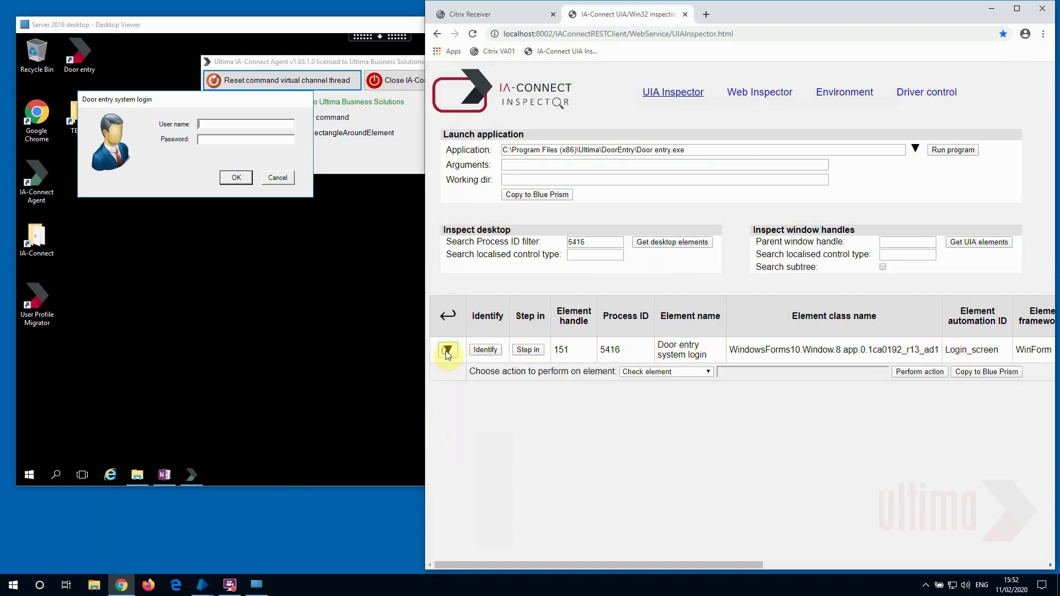
click(697, 372)
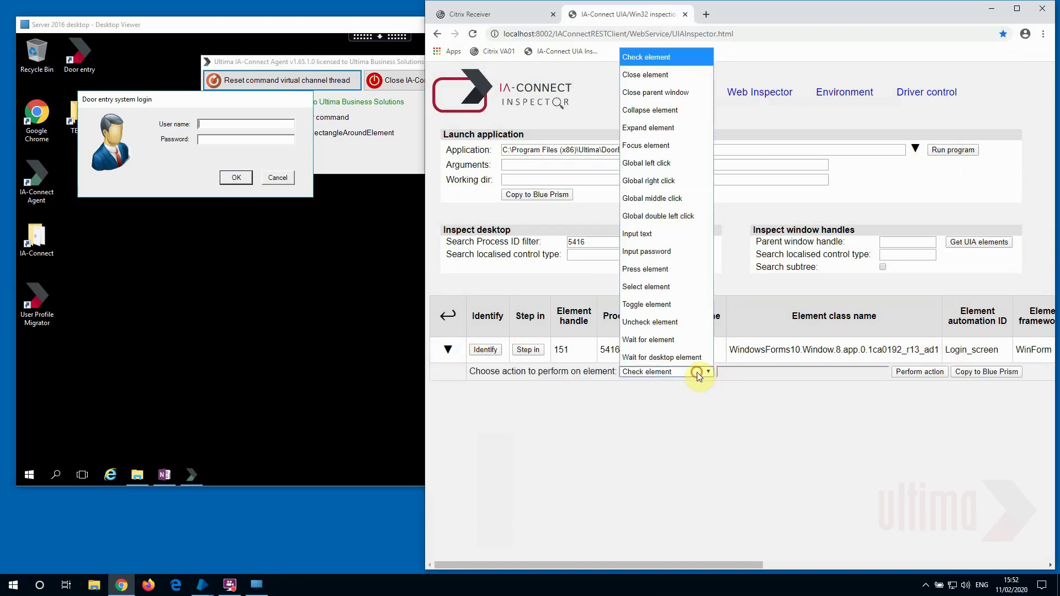
click(667, 359)
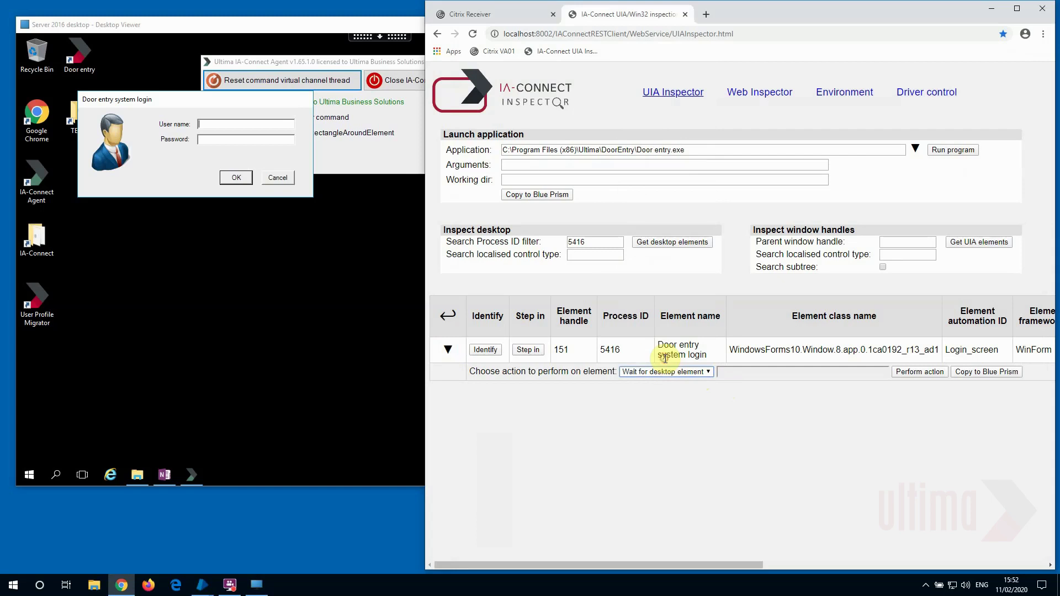
click(984, 372)
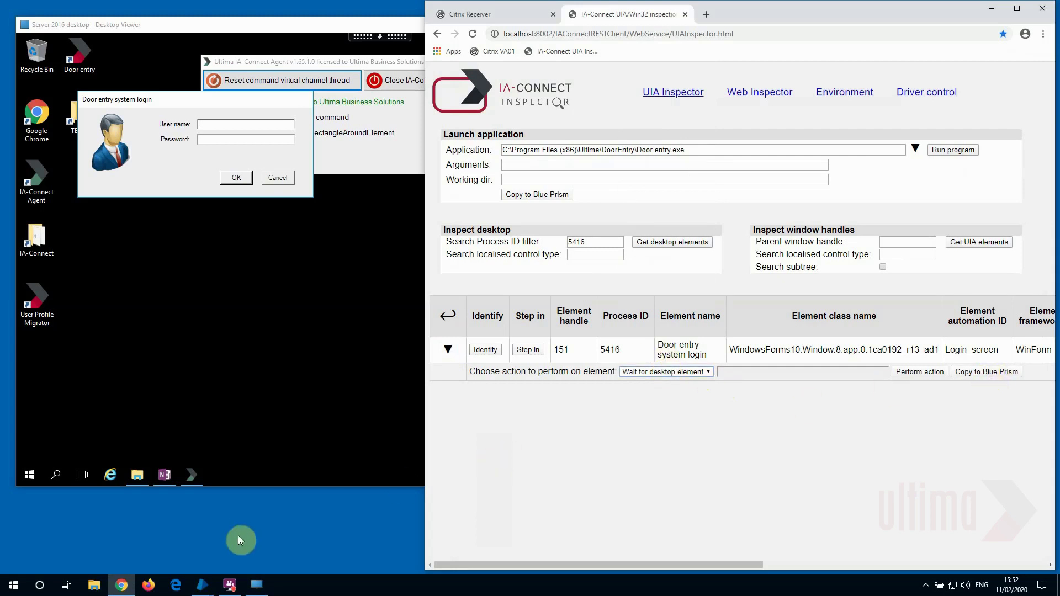
click(202, 584)
click(247, 548)
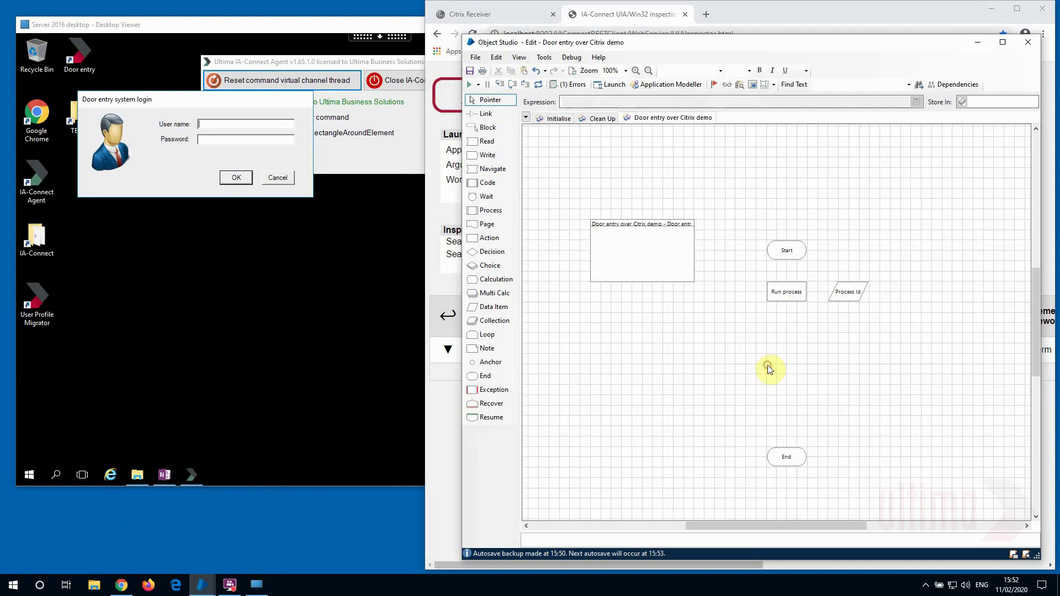
key(ctrl+v)
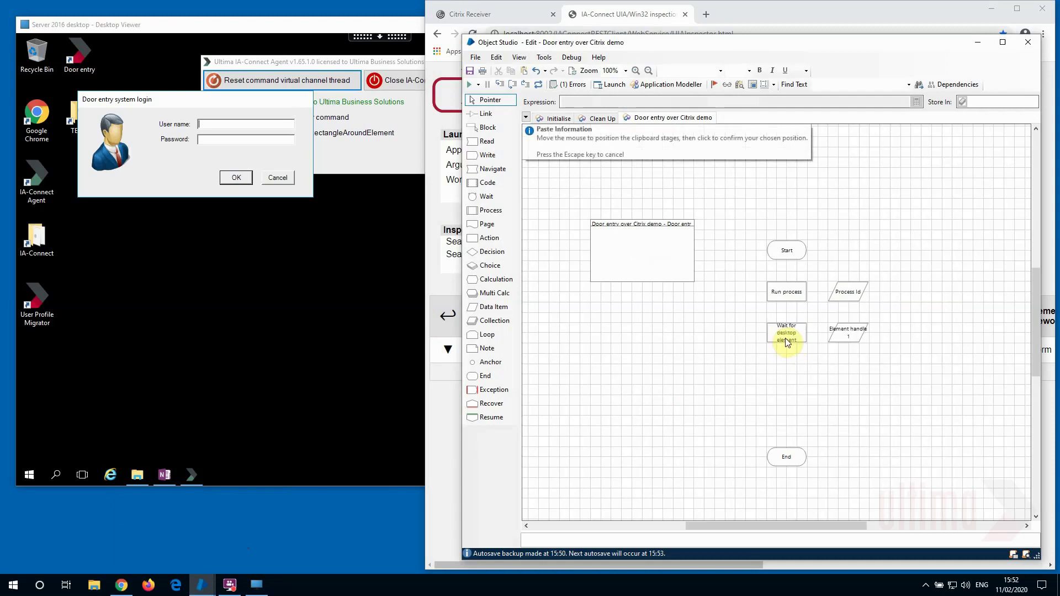
click(783, 338)
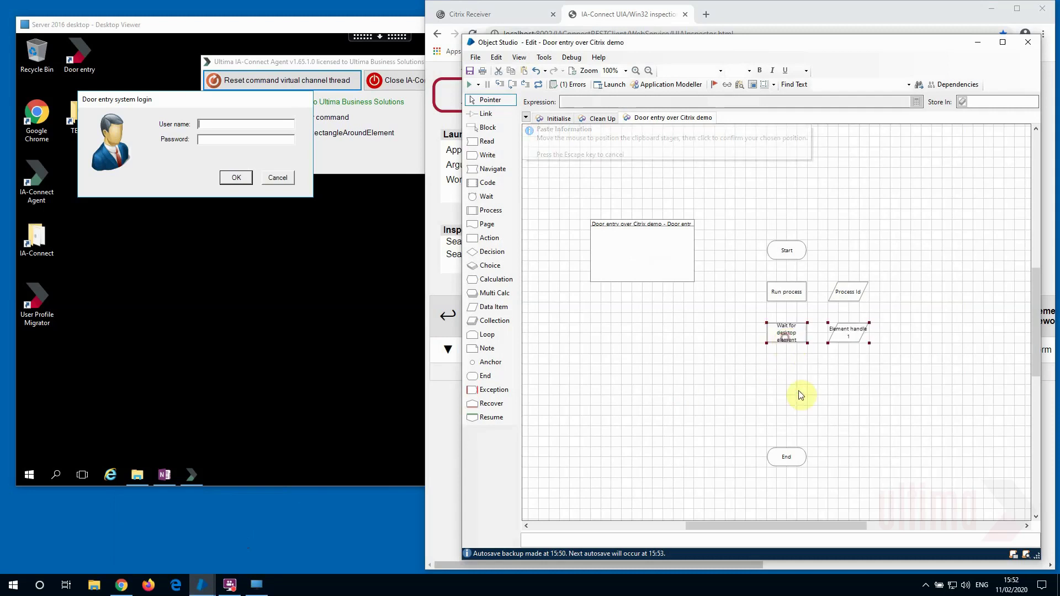
click(444, 416)
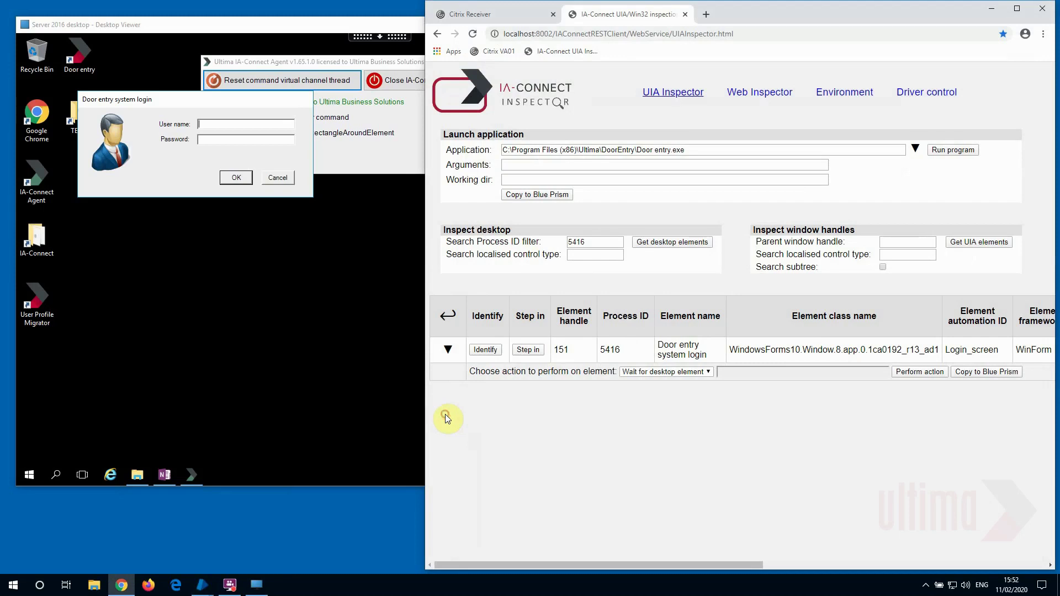
Step: Step into the Door entry system login window, identify each of its child elements, and step into Panel1
click(527, 350)
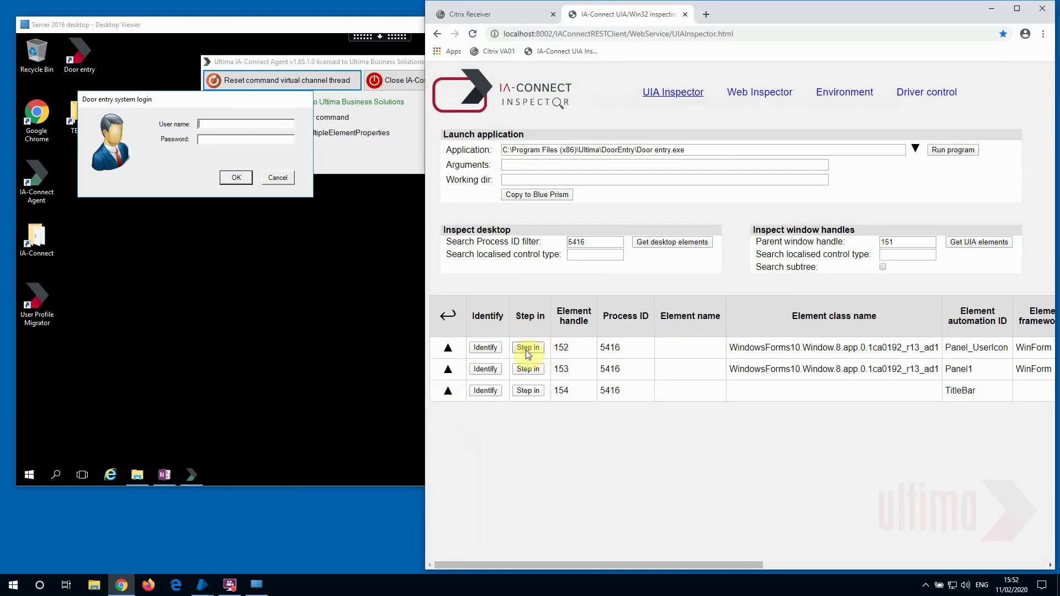
click(485, 347)
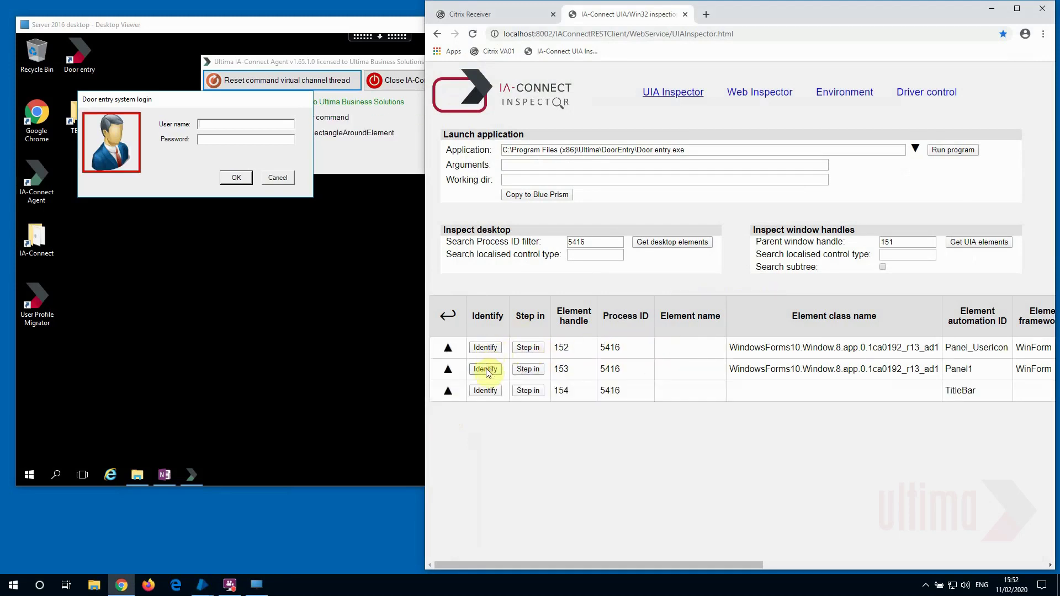
click(485, 369)
click(485, 390)
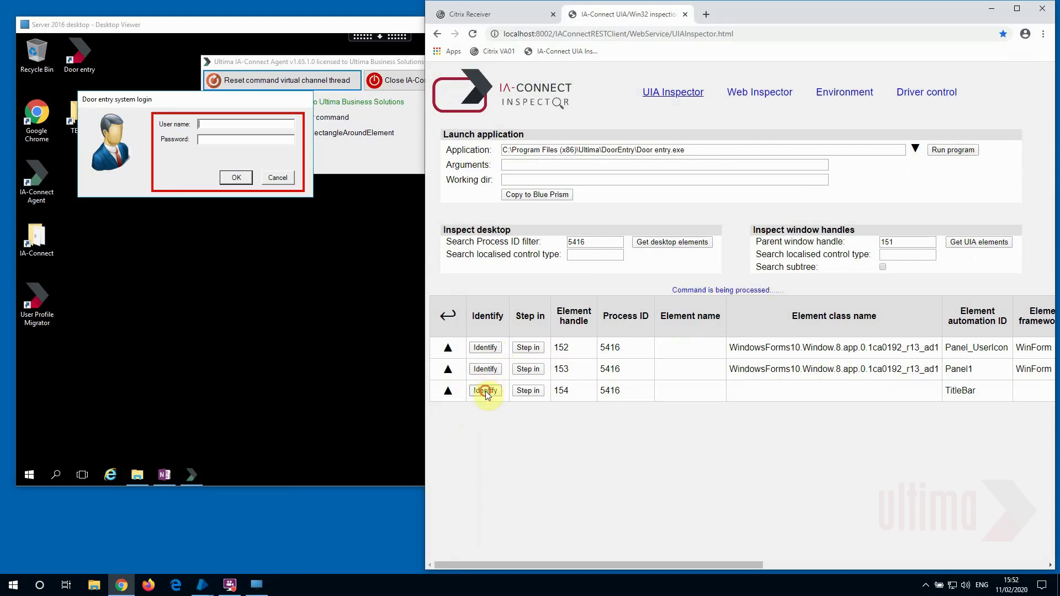
click(486, 369)
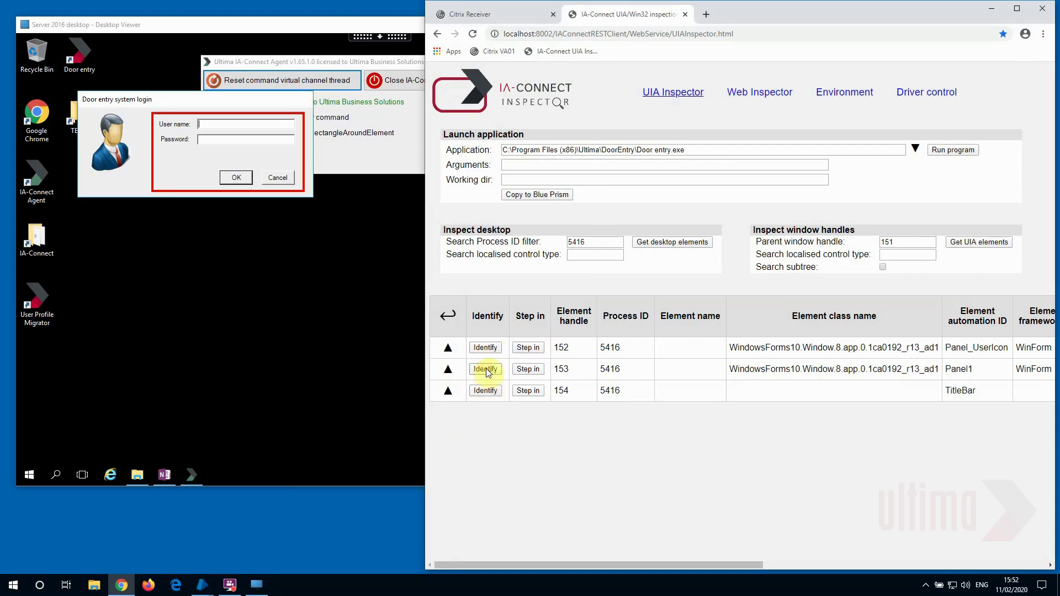
click(531, 369)
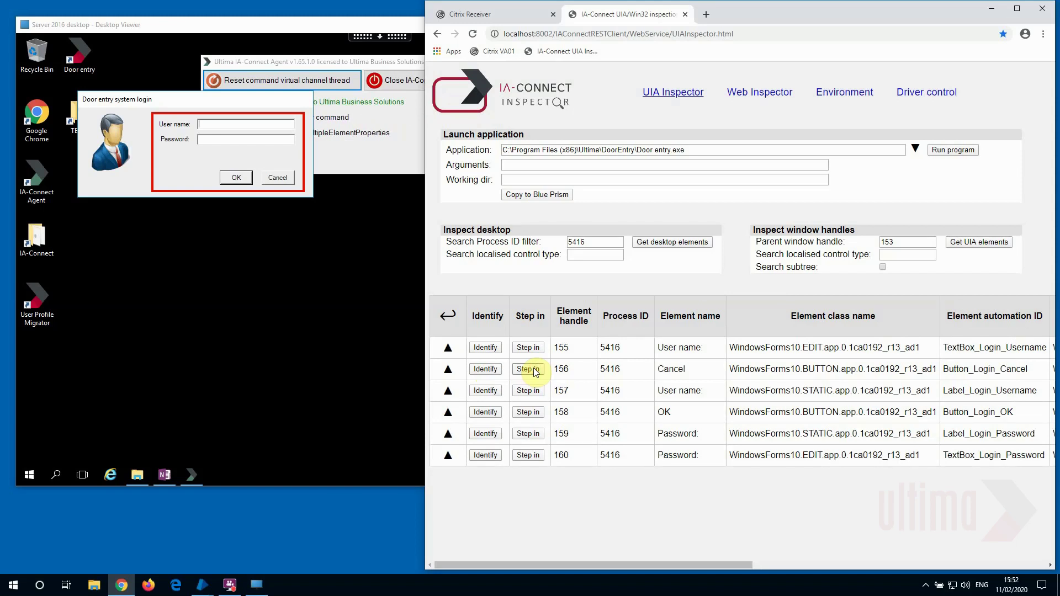
Step: Identify the TextBox_Login_Username element and perform an "Input text" action on it with the text "operator"
click(487, 348)
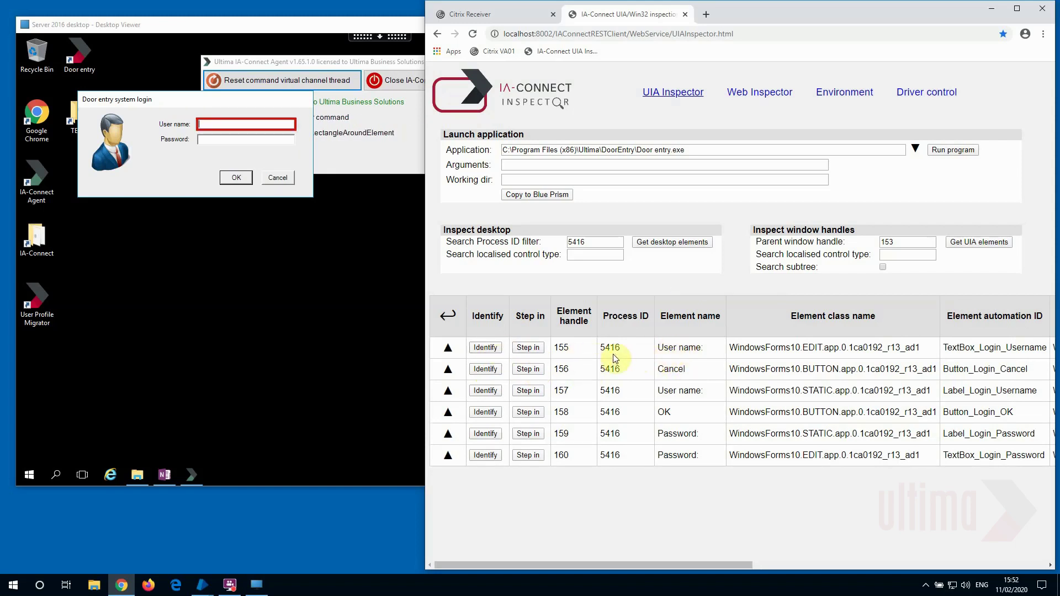
click(448, 348)
click(657, 368)
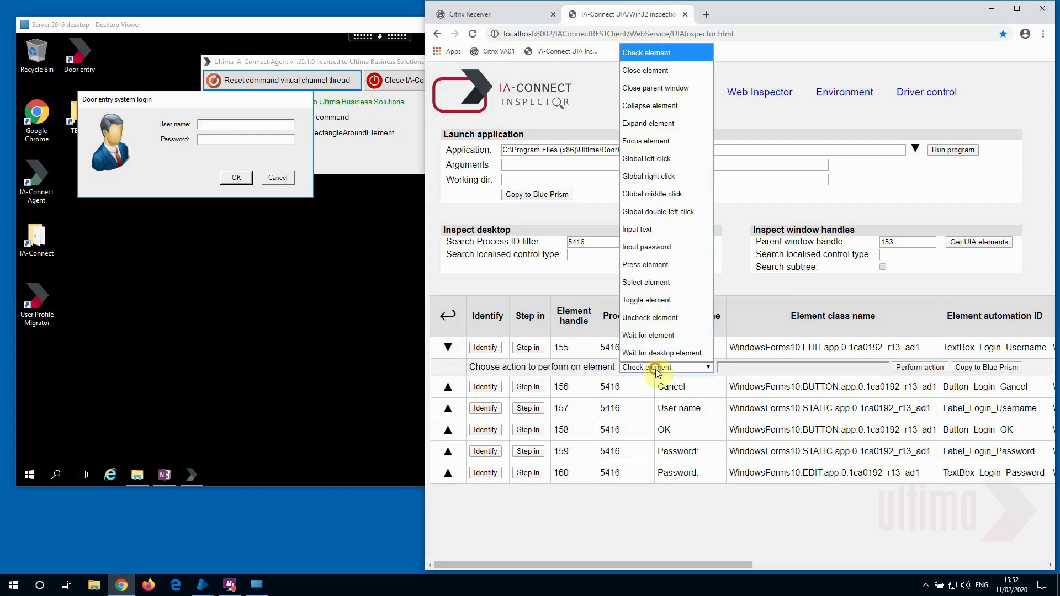
click(647, 229)
click(746, 367)
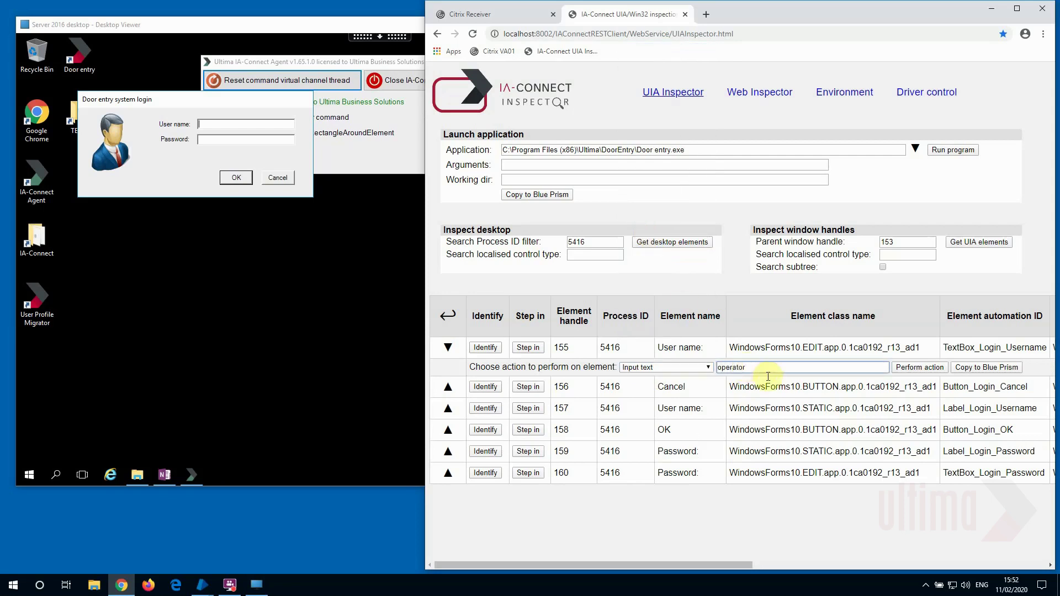
click(920, 368)
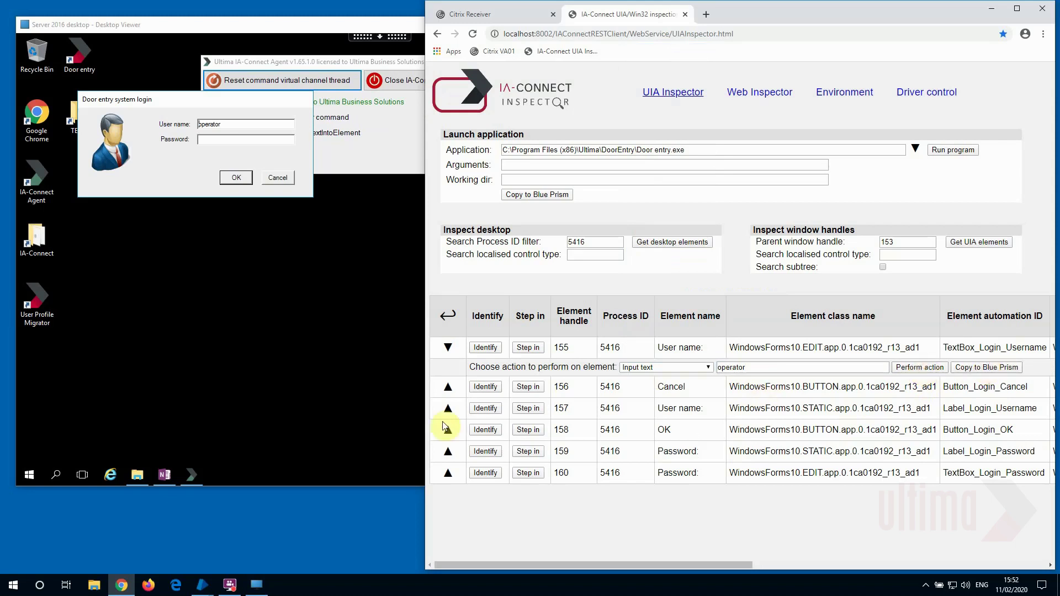
Step: Copy the username's "Input text" action to Blue Prism and paste it below Wait for desktop element in Object Studio
mouse_move(203, 581)
click(254, 531)
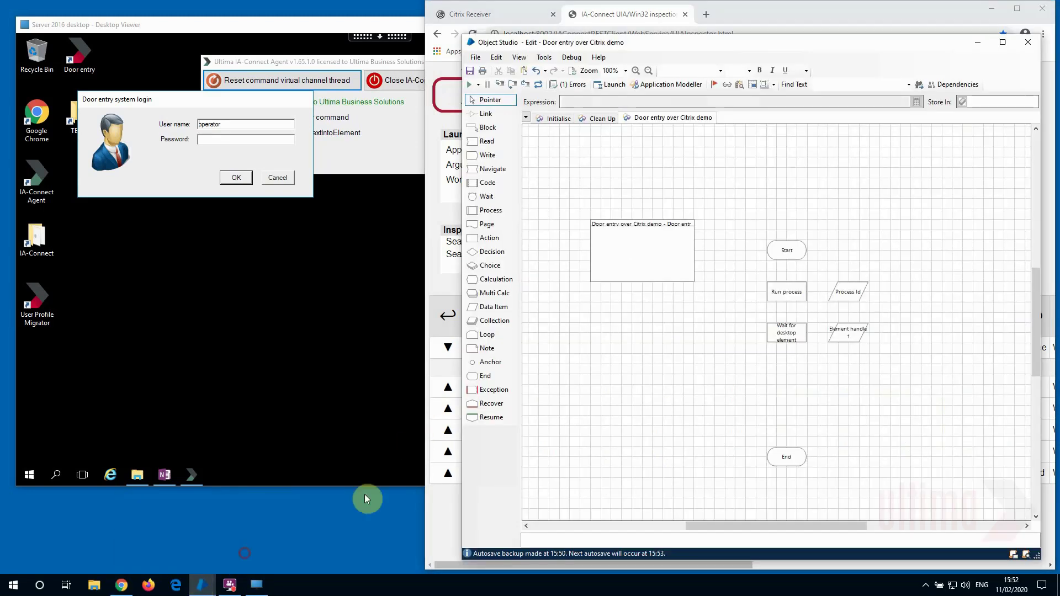
key(ctrl+v)
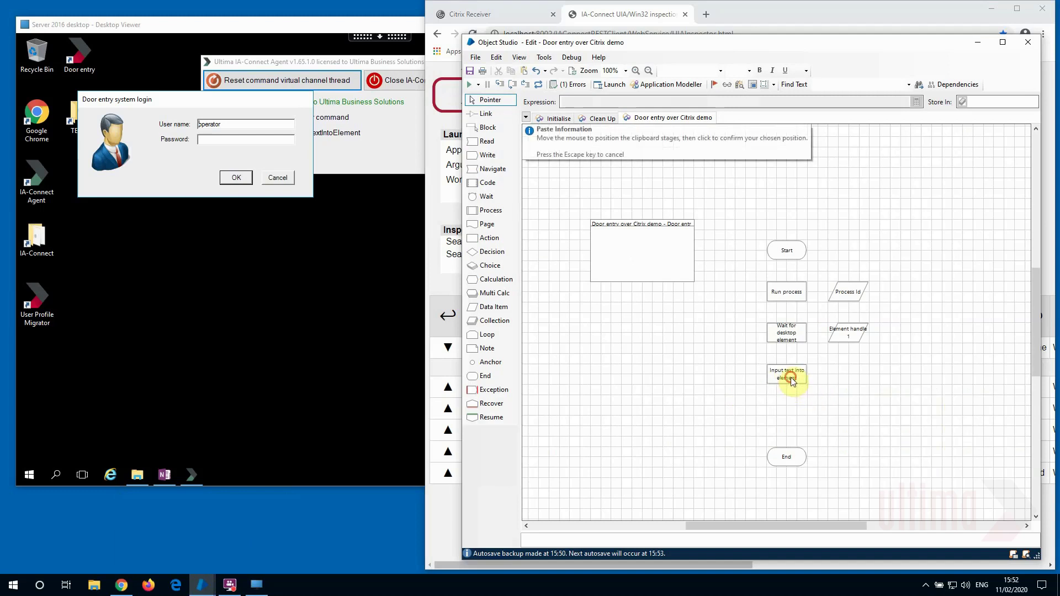
click(790, 376)
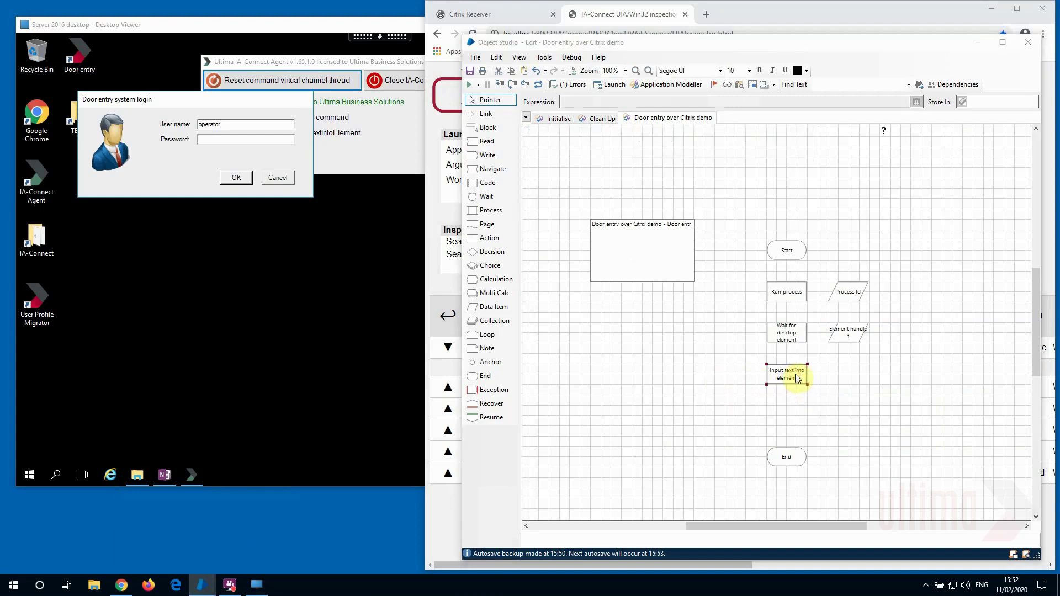
Step: Check the inputs of the Input text into element action, and move the End stage further down the page
double_click(795, 376)
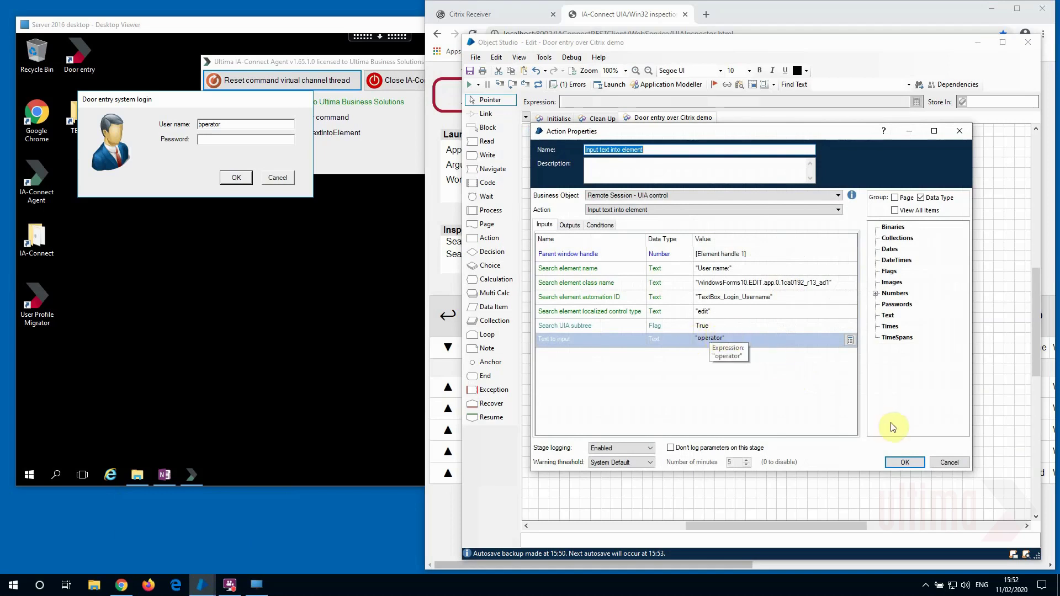
click(904, 462)
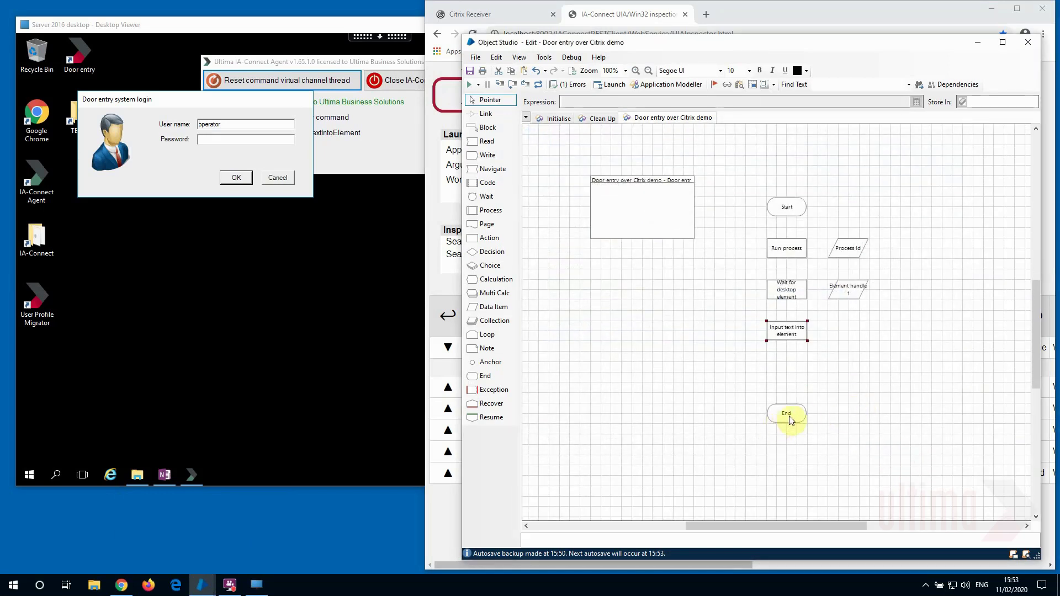
drag(791, 421, 790, 462)
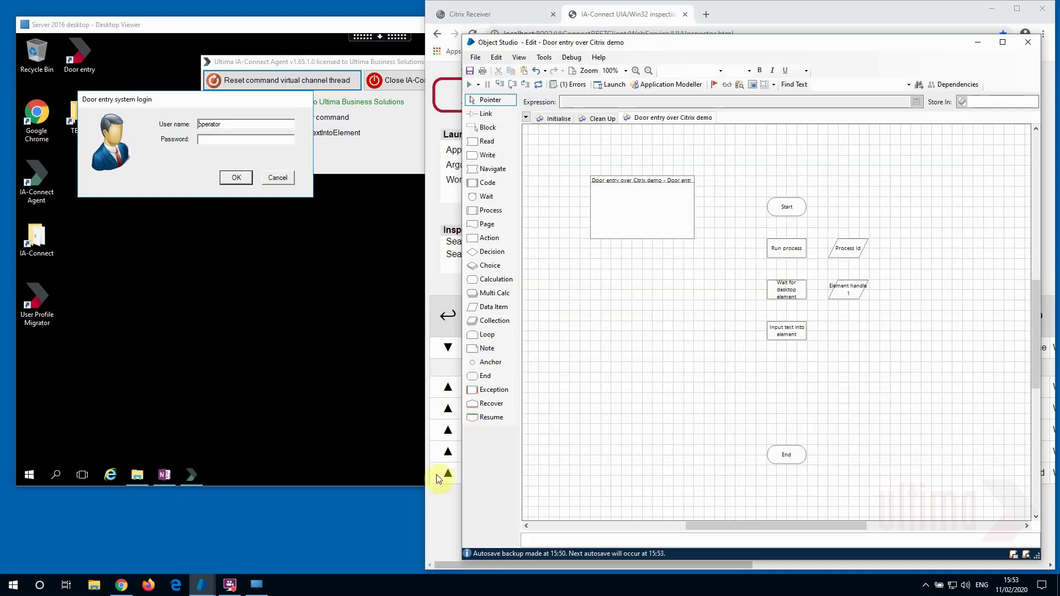
Step: Back in the inspector, identify the TextBox_Login_Password element and perform an "Input password" action on it with the account password
click(436, 474)
click(484, 455)
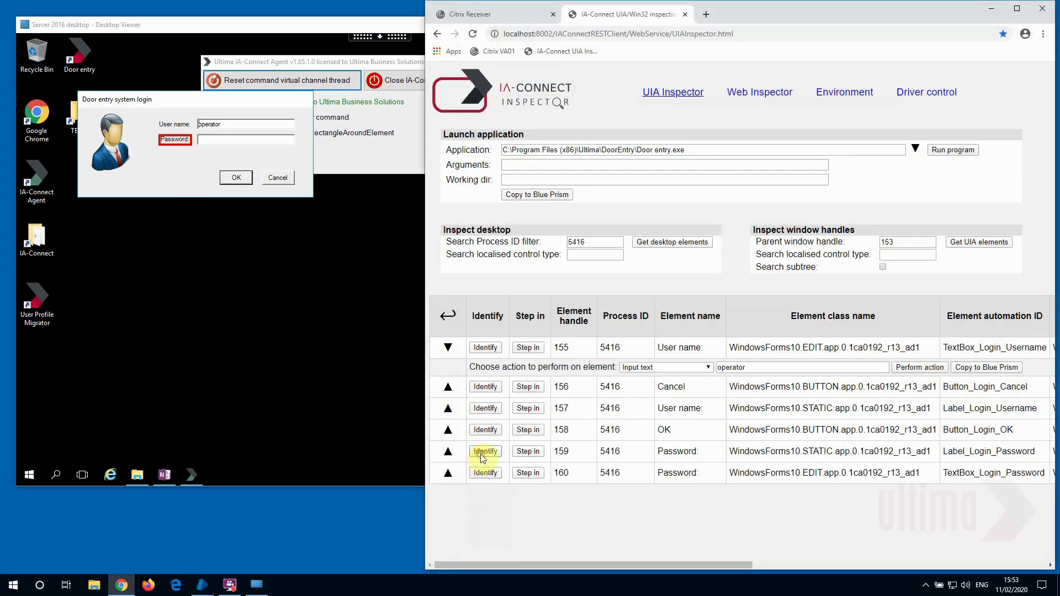
click(485, 473)
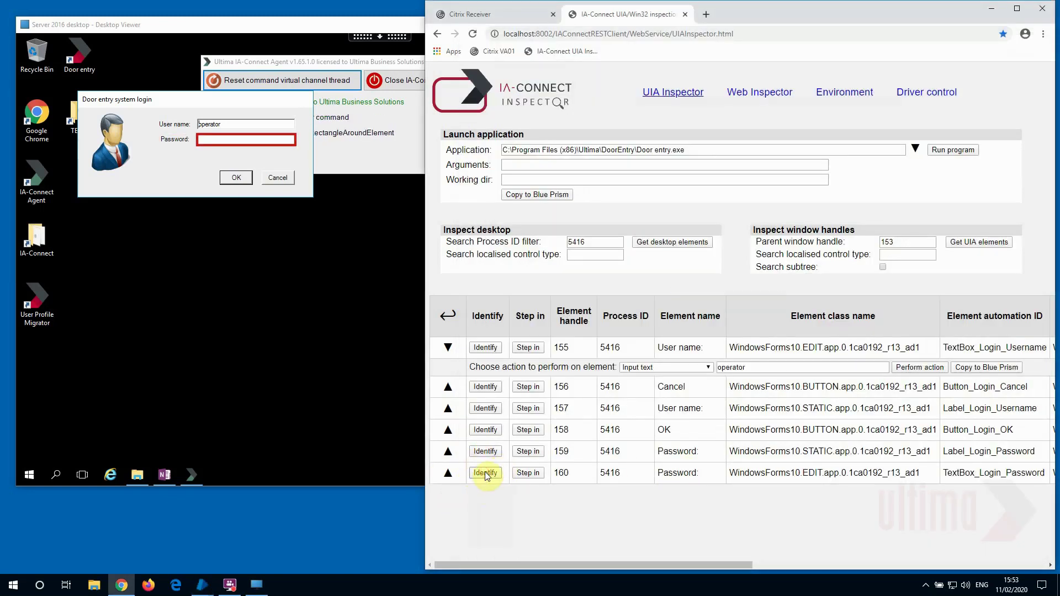
click(448, 473)
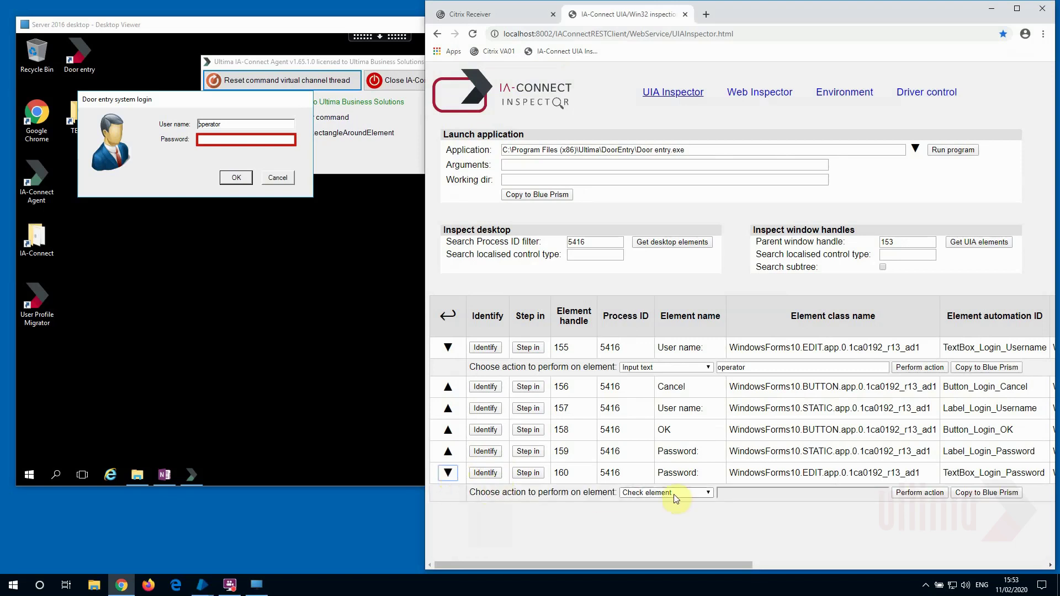
click(672, 492)
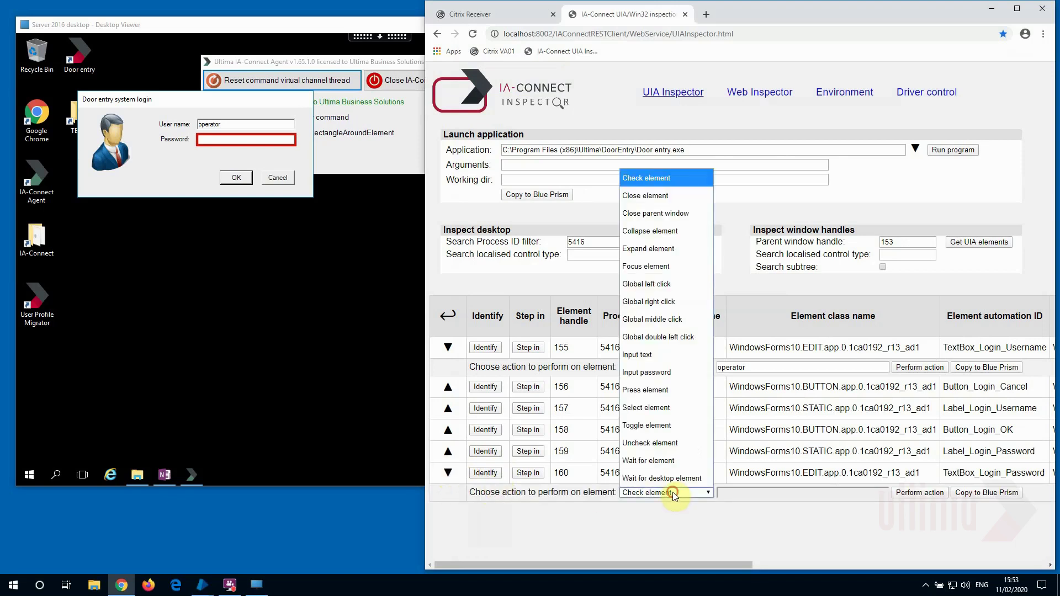
click(649, 372)
click(734, 490)
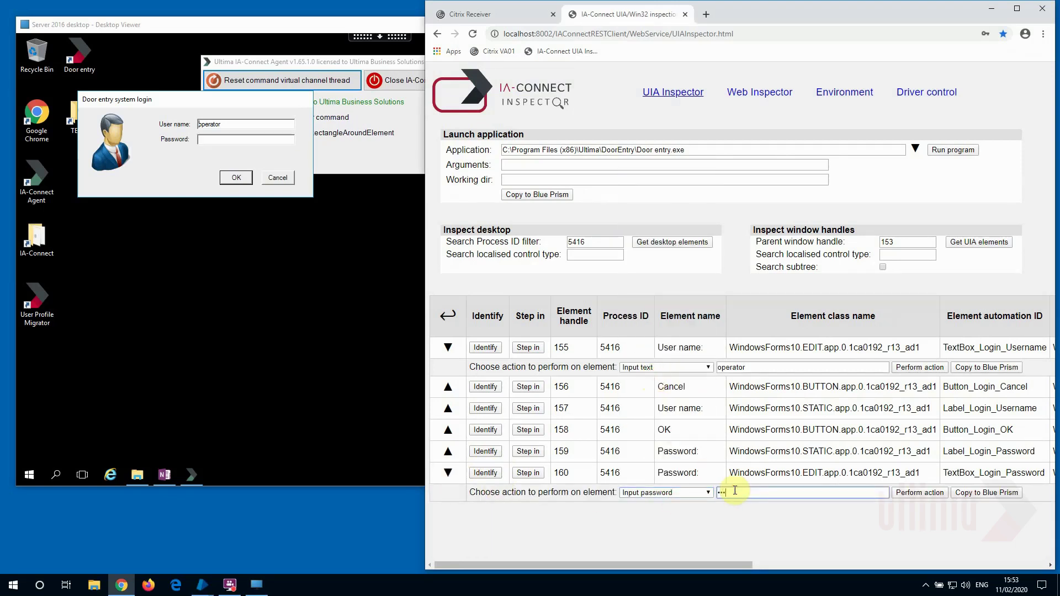
click(921, 495)
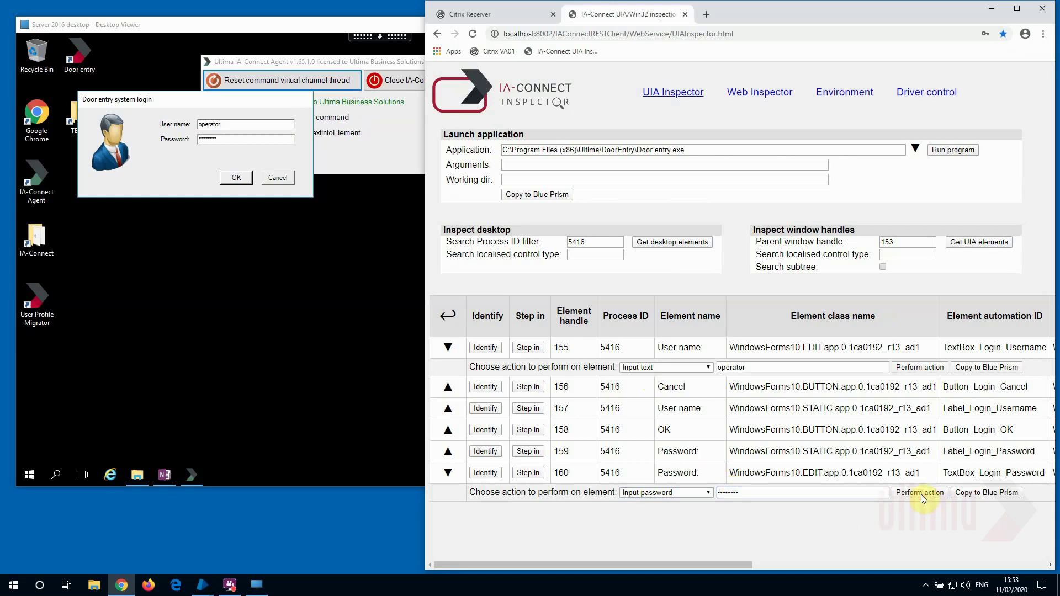
Step: Copy the "Input password" action to Blue Prism and paste its stages so the action sits below Input text into element
click(988, 493)
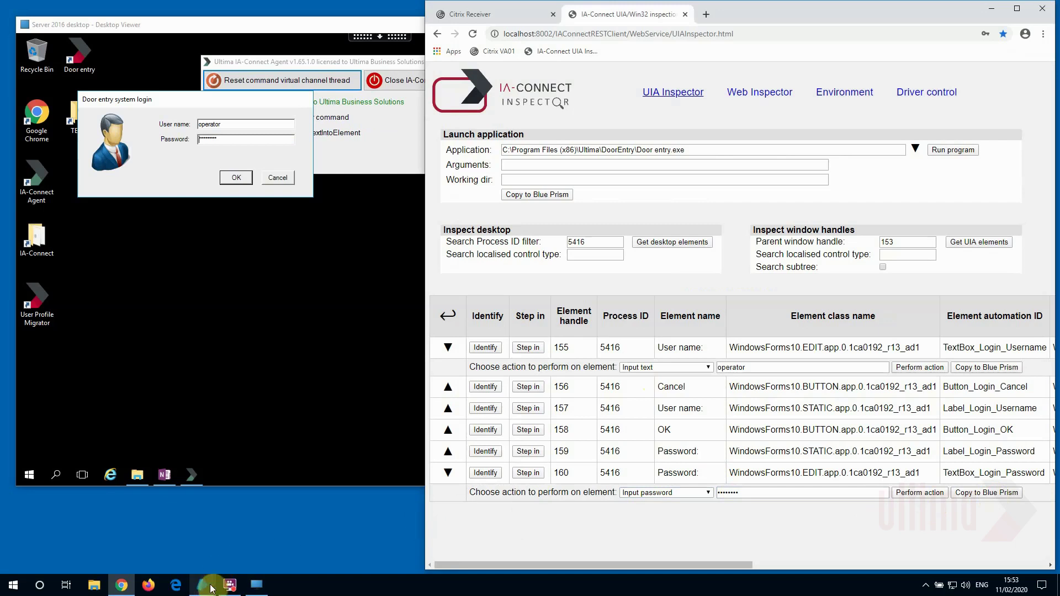
mouse_move(210, 574)
click(239, 548)
key(ctrl+v)
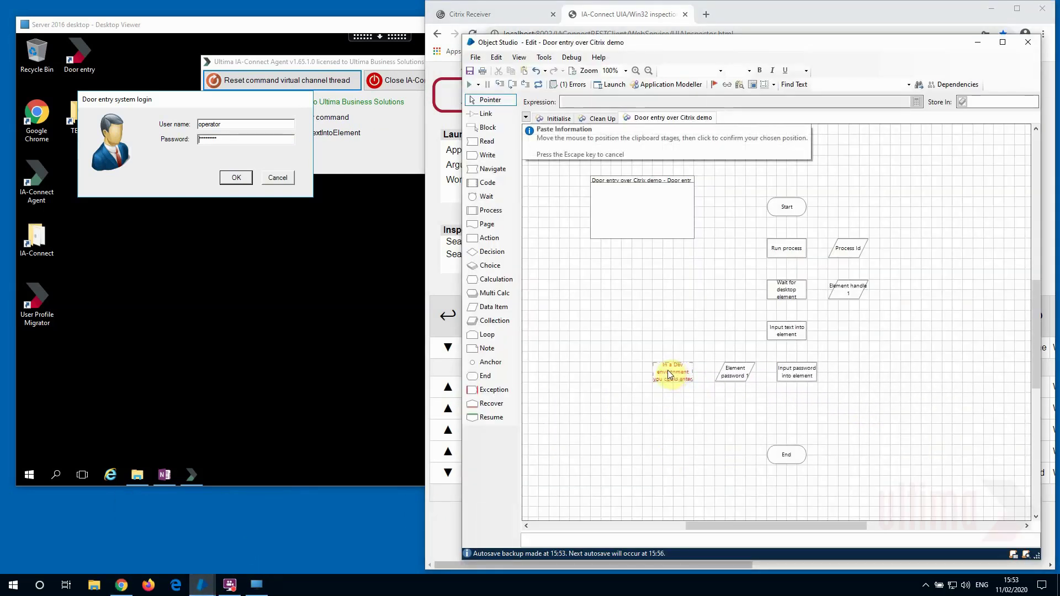
click(662, 372)
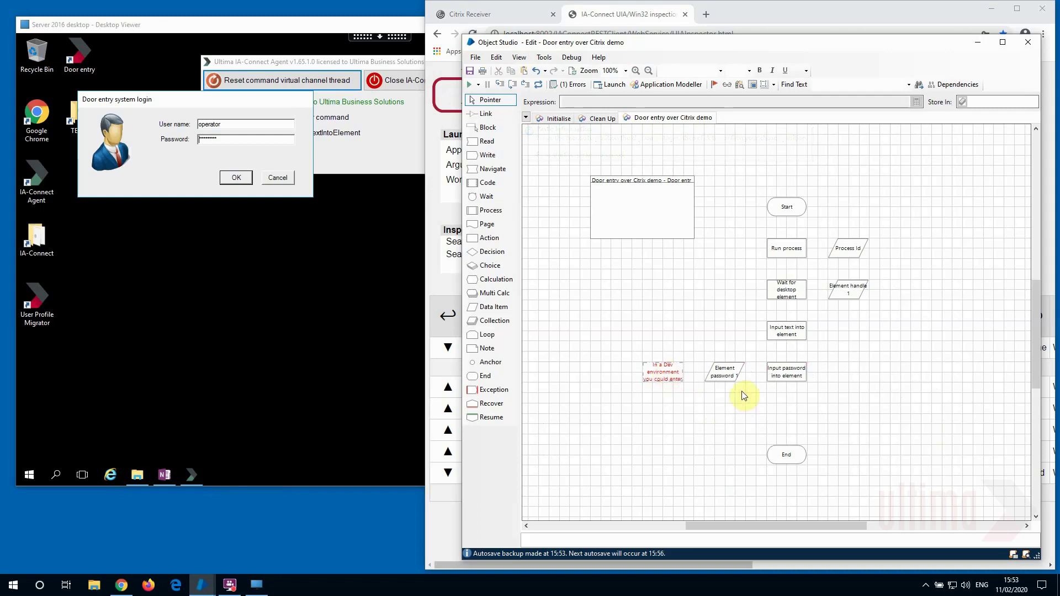
Step: Read the Password Note and enter the account password as the initial value of the Element password 1 data item
double_click(726, 373)
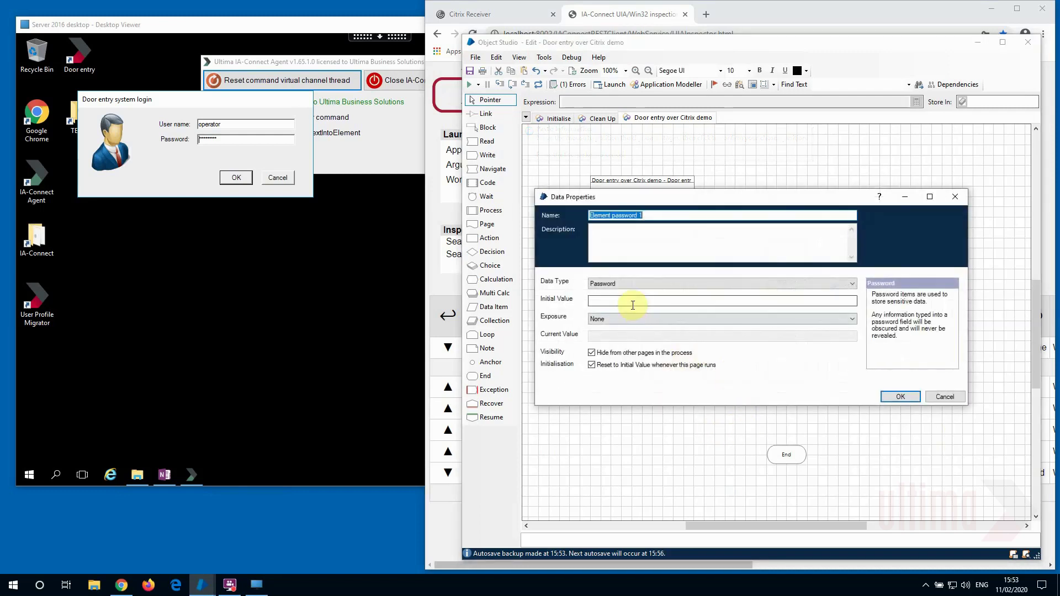
click(895, 395)
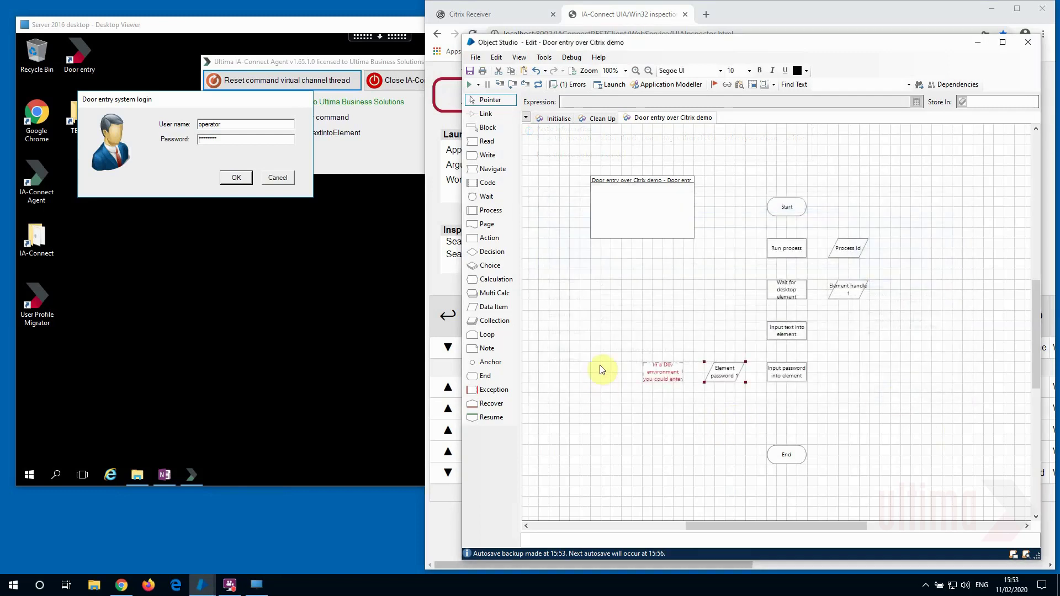
double_click(660, 372)
click(697, 325)
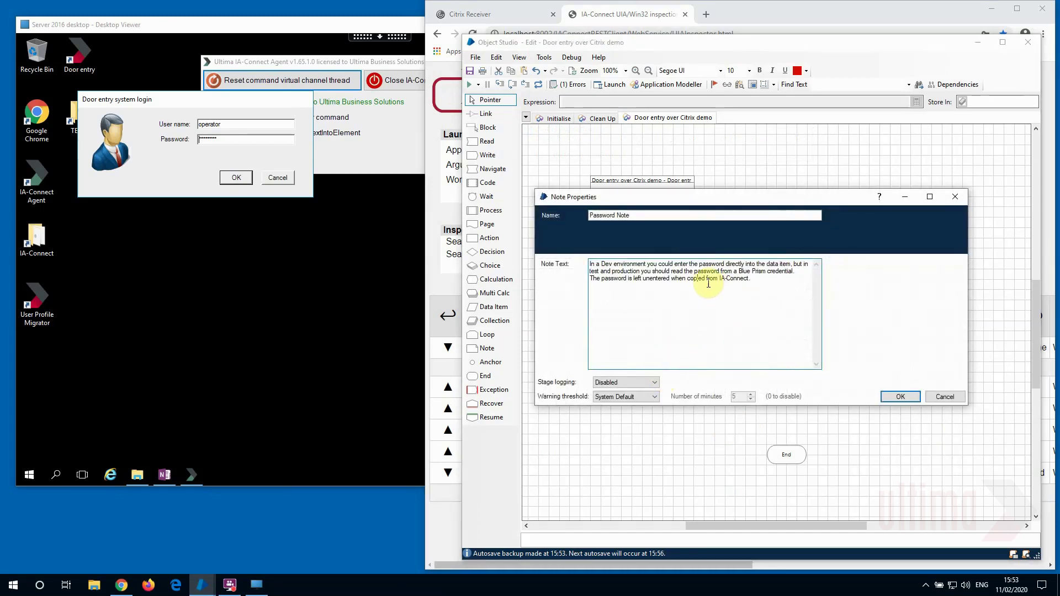
drag(740, 271, 794, 271)
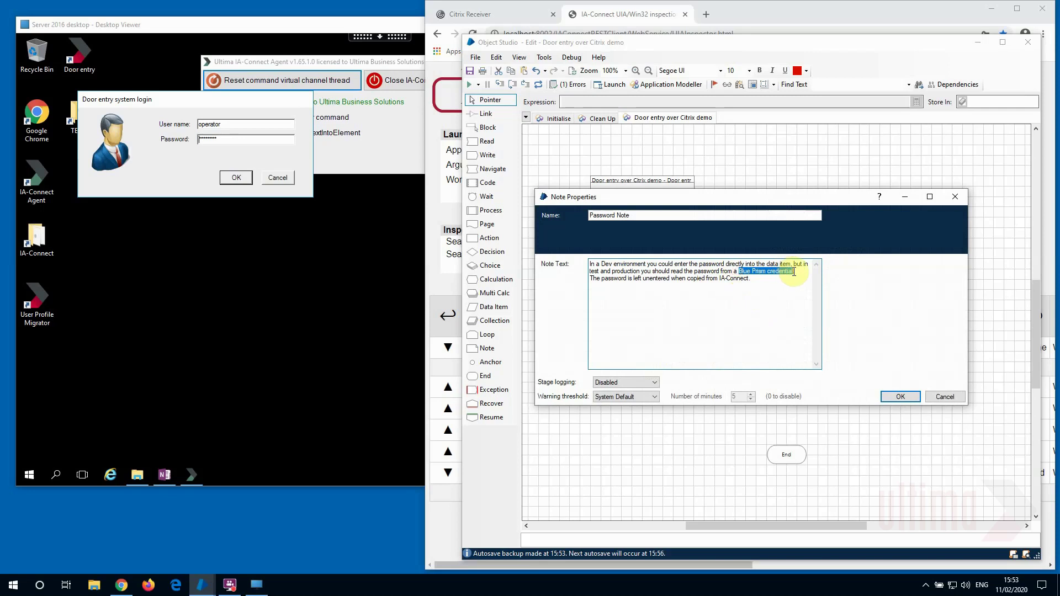
click(900, 397)
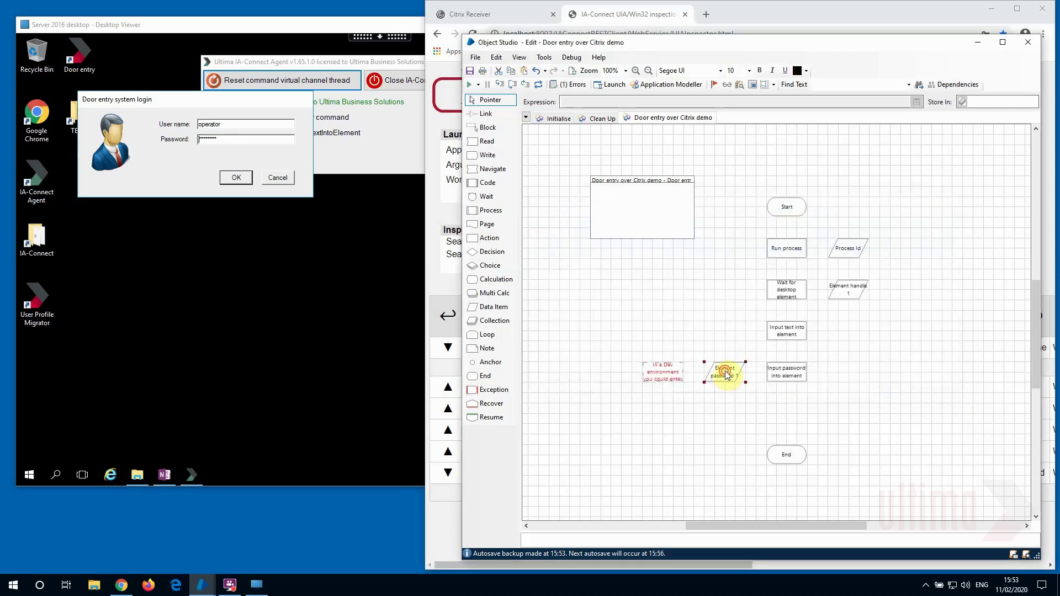
double_click(726, 375)
click(608, 301)
Step: Link Start through Run process, Wait for desktop element and Input text into element to Input password into element
click(486, 113)
drag(788, 207, 790, 359)
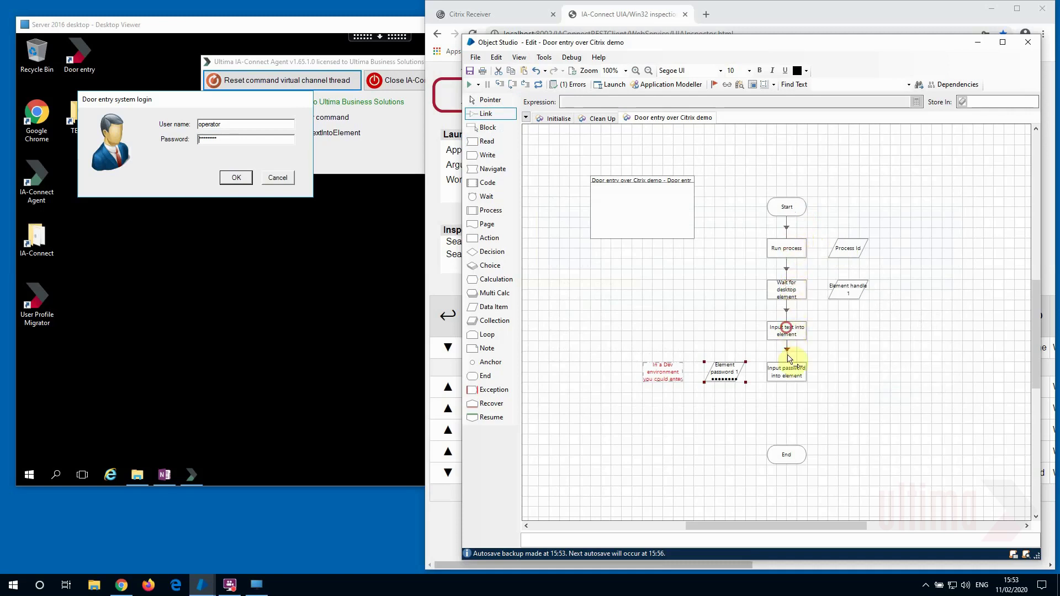
click(486, 101)
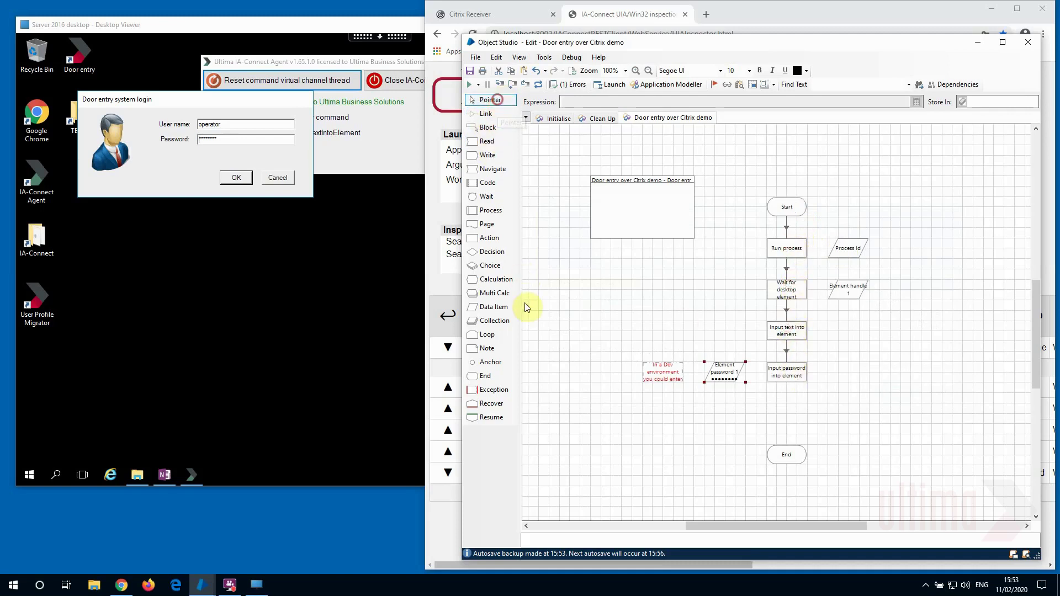
Step: Back in the inspector, identify the Button_Login_OK element and perform a "Press element" action on it
click(441, 485)
click(487, 430)
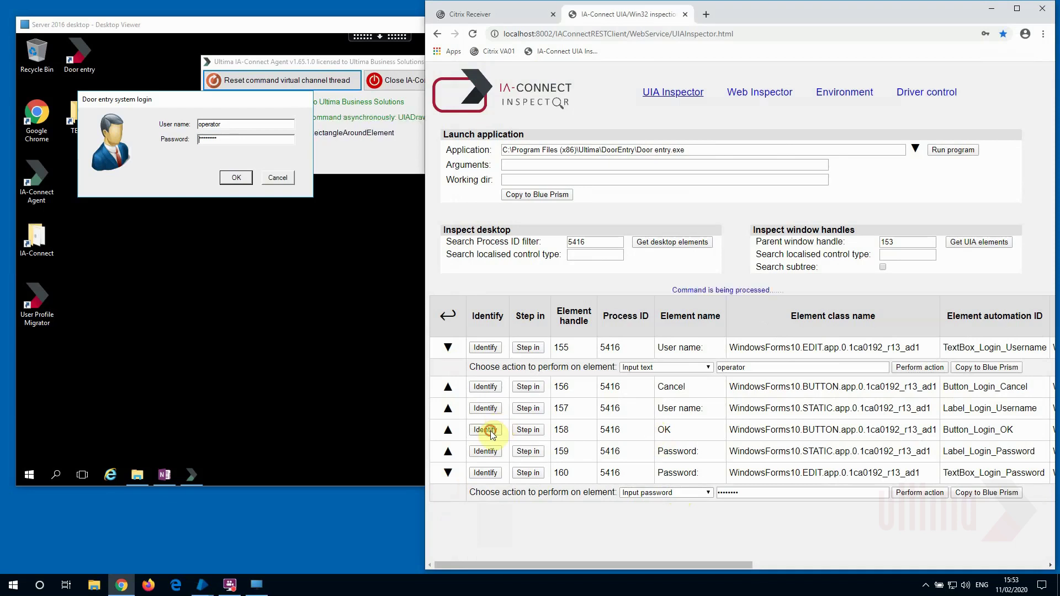
click(448, 430)
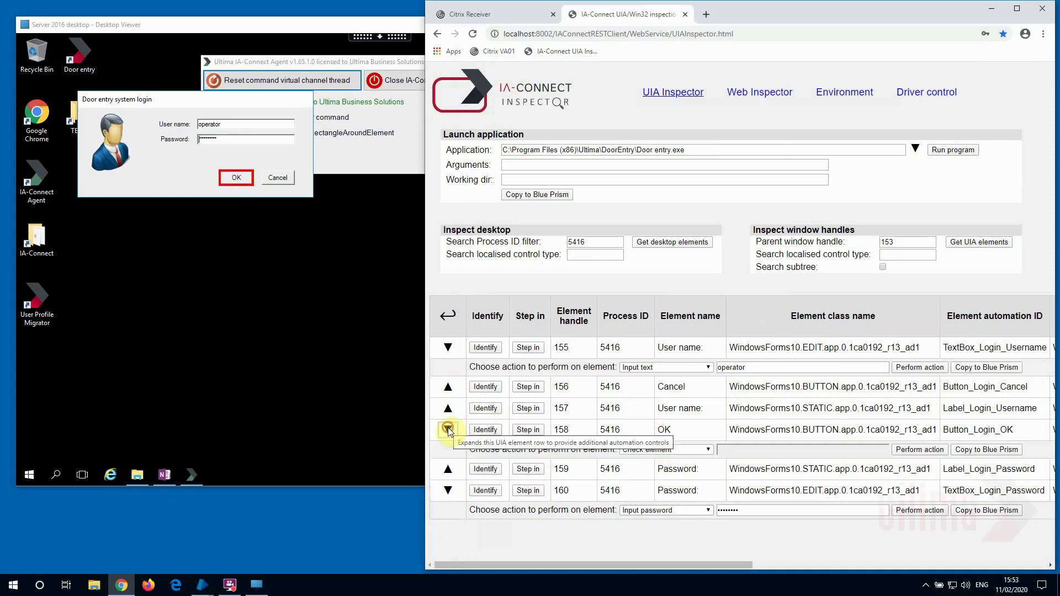
click(660, 450)
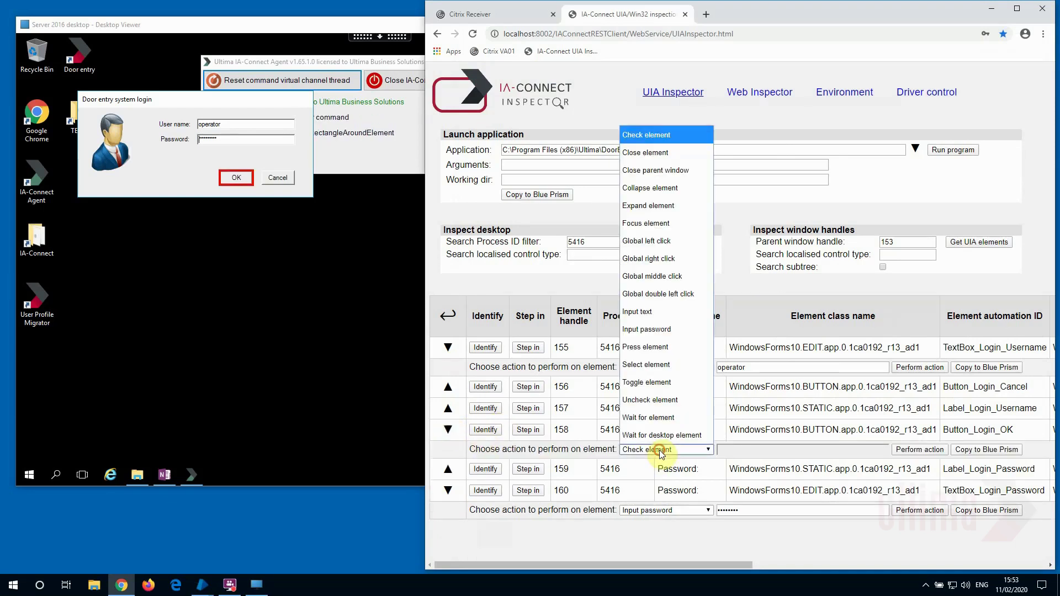
click(645, 347)
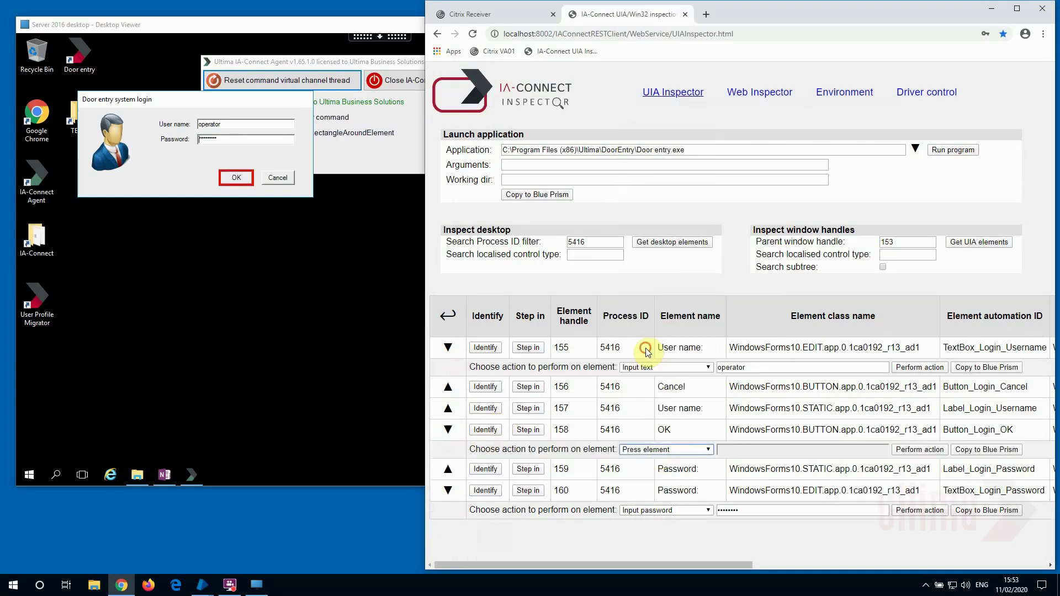
click(920, 450)
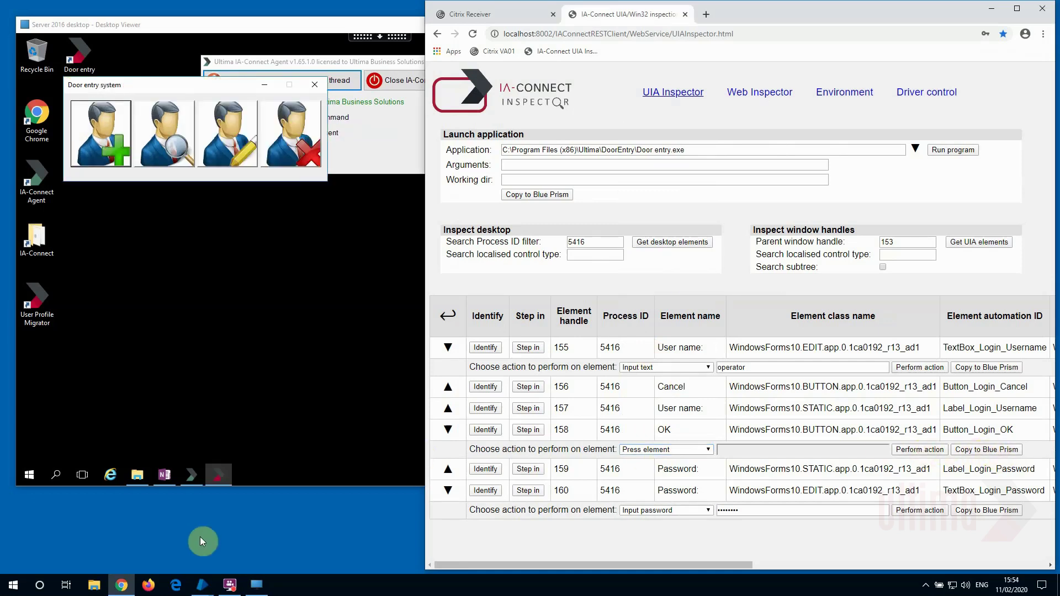
Step: Paste the copied "Press element" action in Blue Prism below Input password into element, and move the End stage further down
mouse_move(202, 585)
click(229, 550)
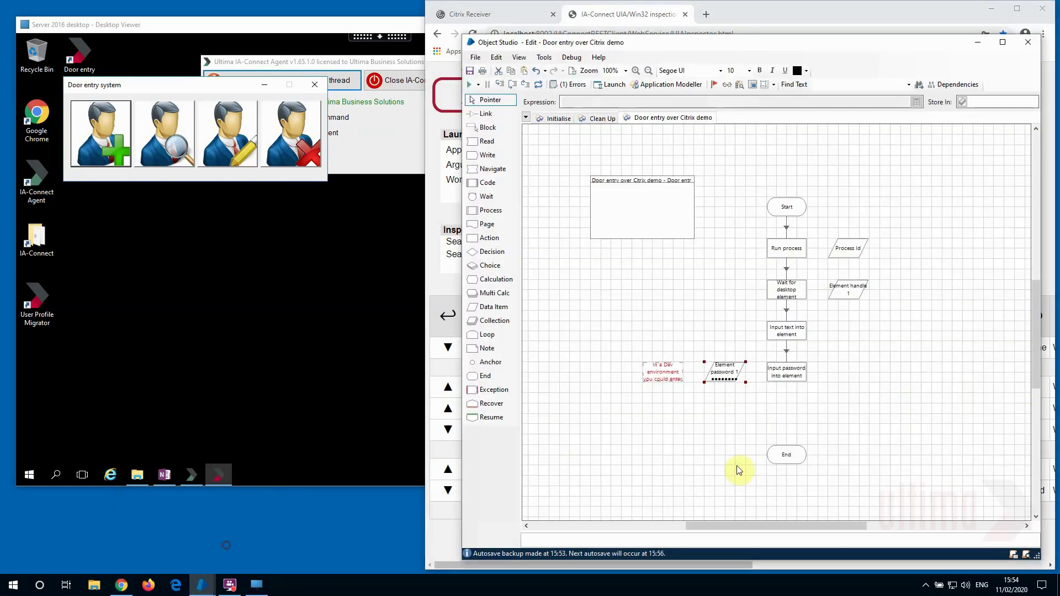
key(ctrl+v)
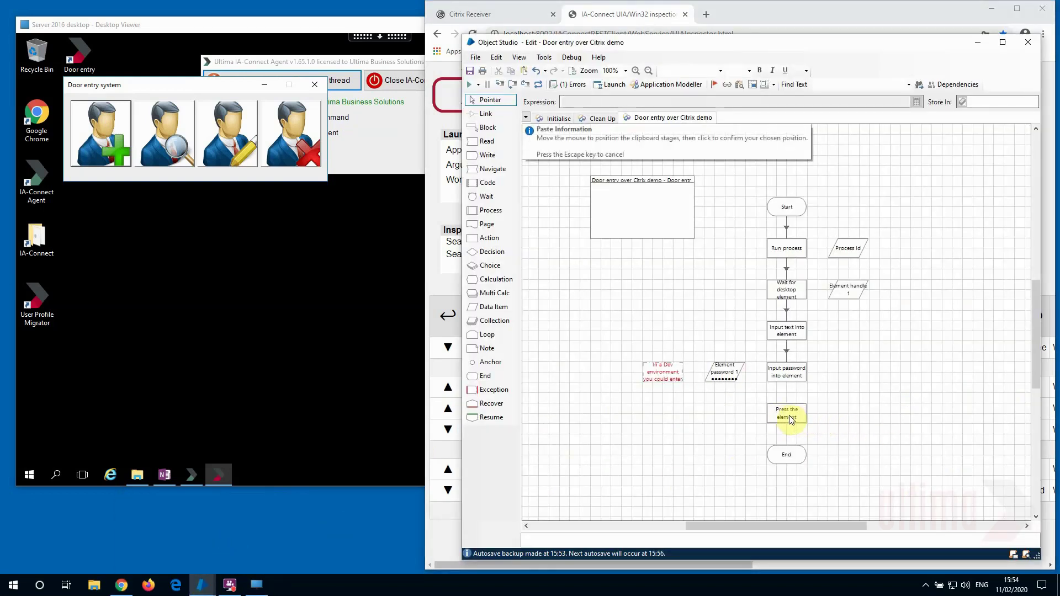
click(790, 420)
scroll(791, 422, down, 1)
drag(791, 427, 791, 506)
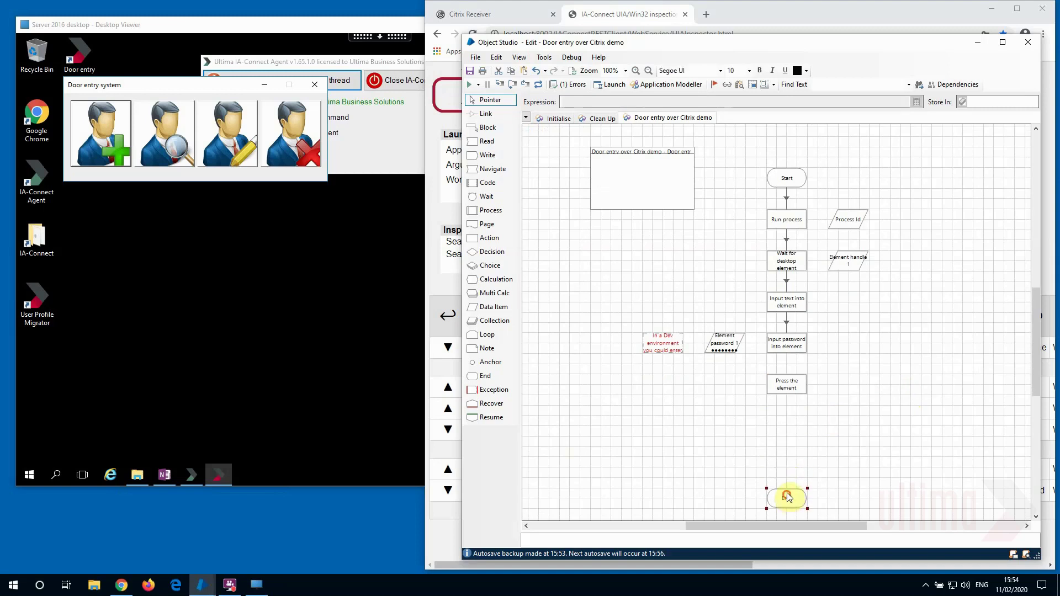
click(890, 442)
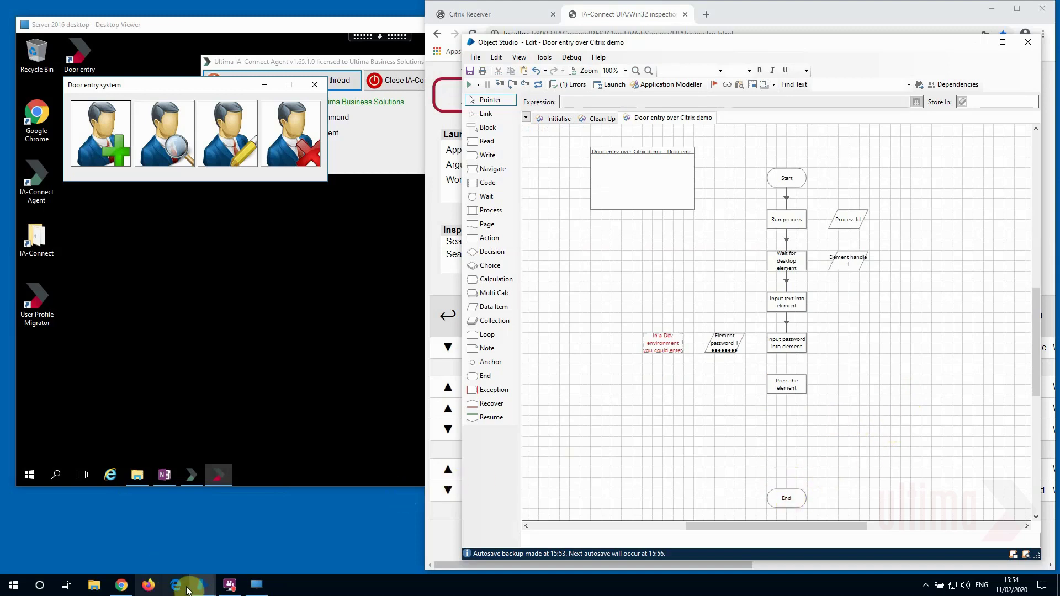
Step: Back in the inspector, get the desktop elements, identify the Door entry system window and choose the "Wait for desktop element" action for it
click(208, 586)
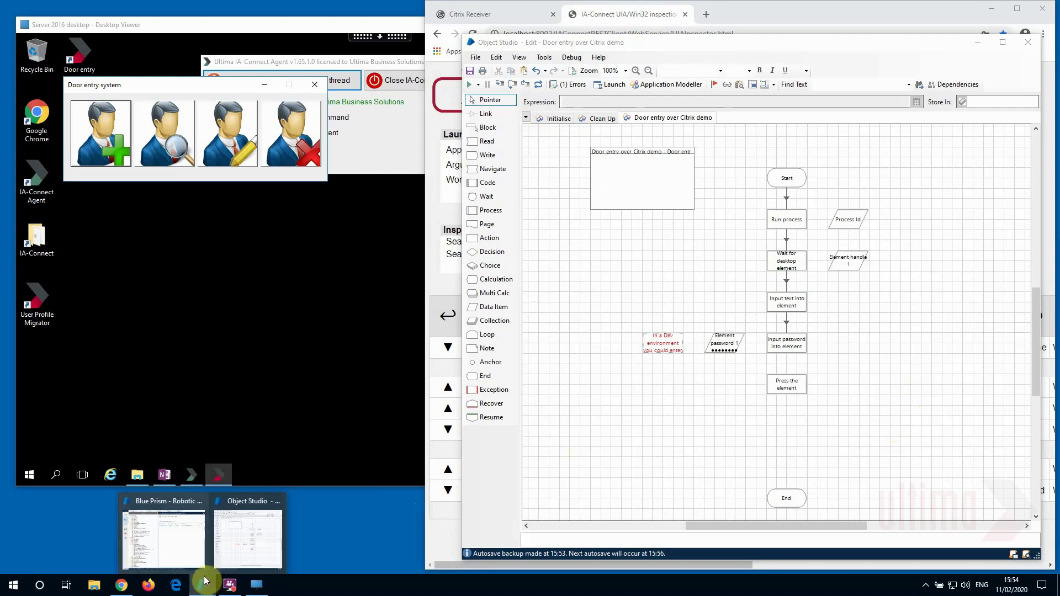
click(121, 585)
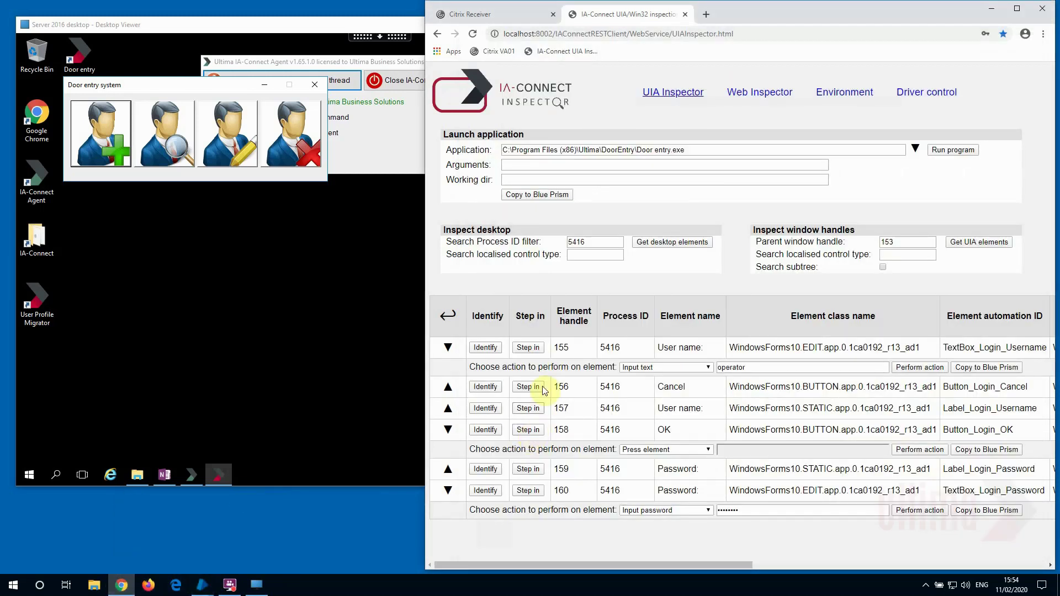
click(681, 243)
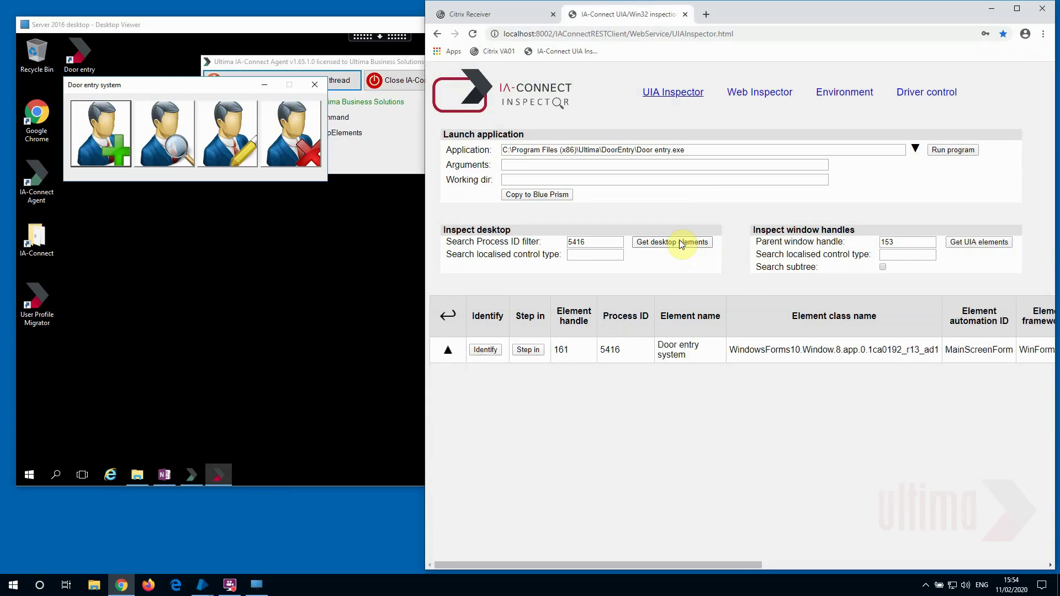
click(486, 351)
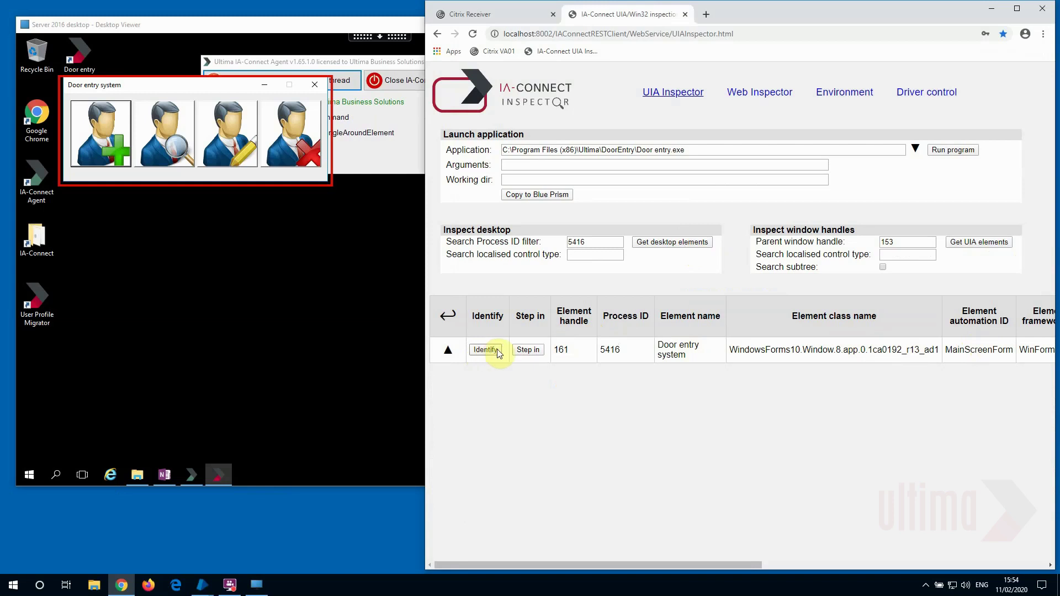
click(449, 350)
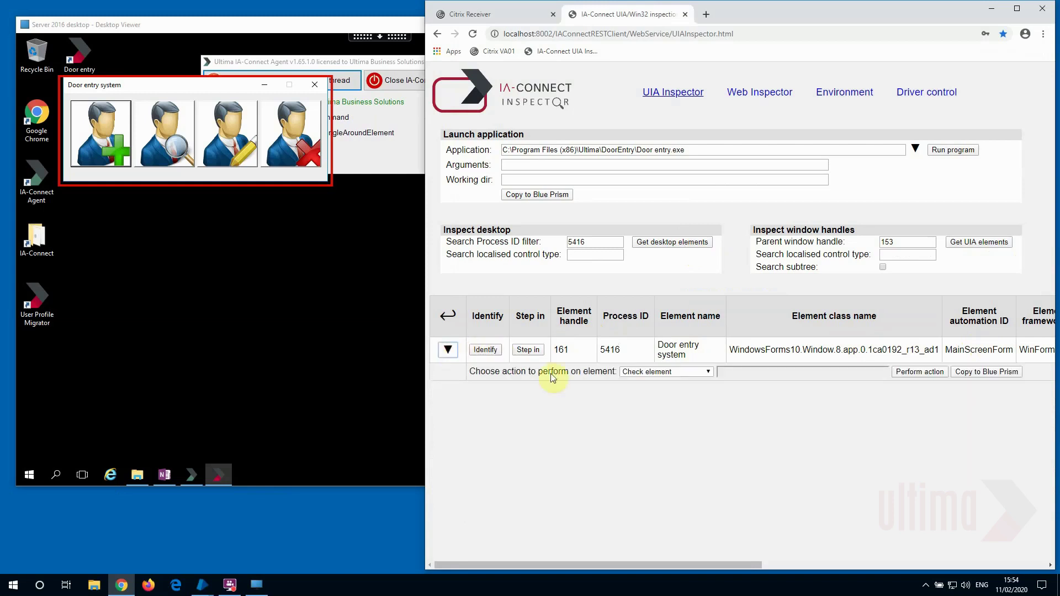
click(667, 372)
click(662, 357)
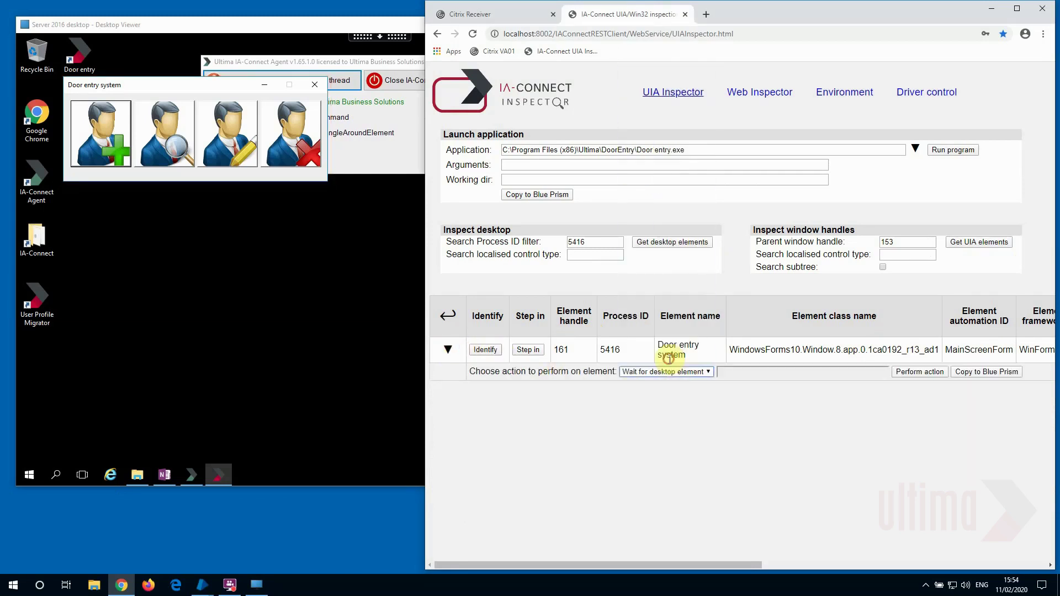
Step: Copy the "Wait for desktop element" action to Blue Prism, paste its stages below Press the element, and move End lower
click(976, 372)
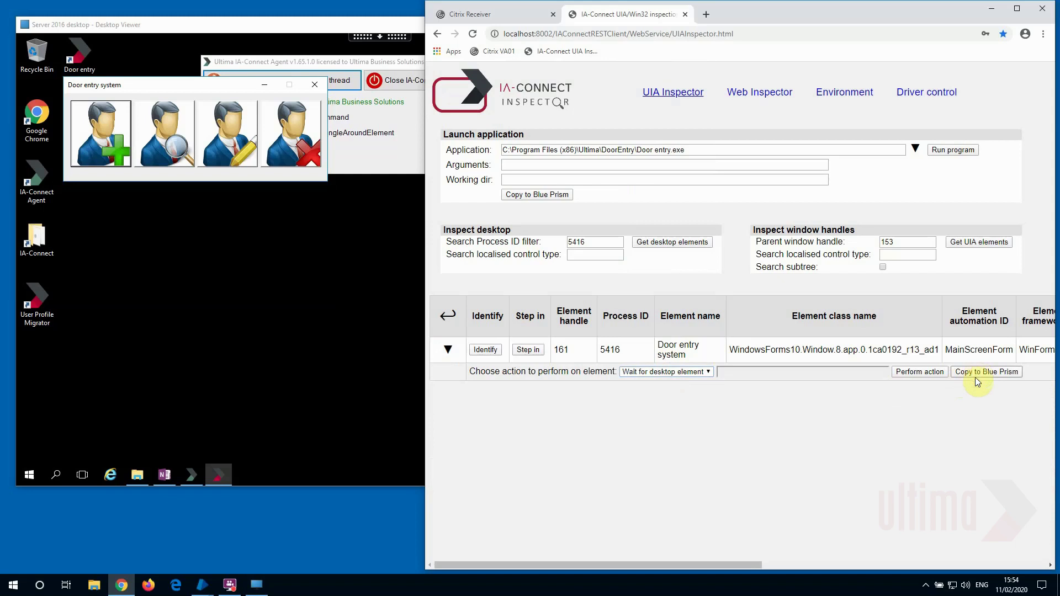
mouse_move(202, 585)
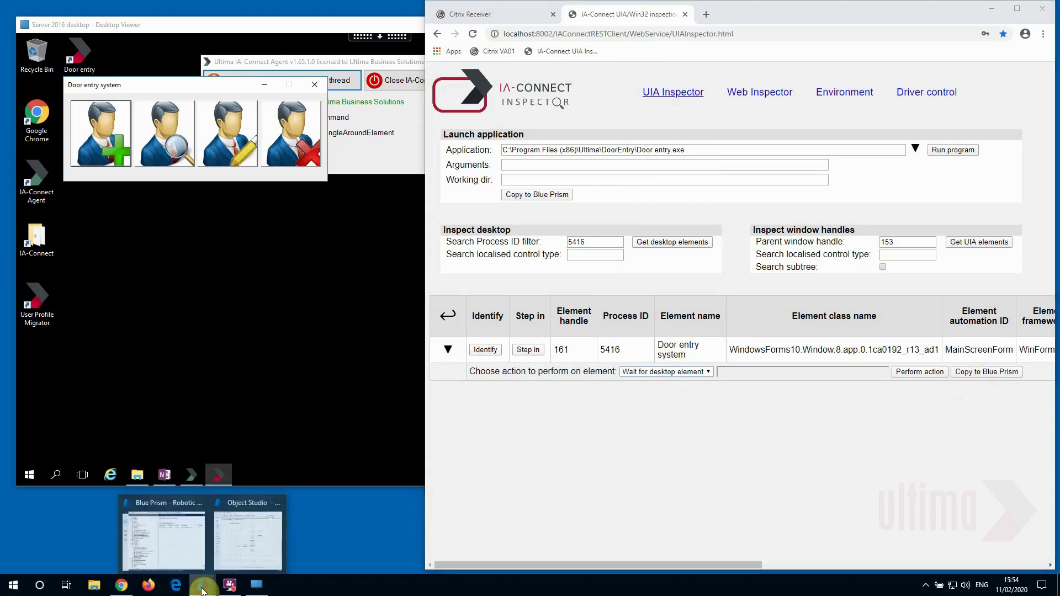
click(246, 551)
key(ctrl+v)
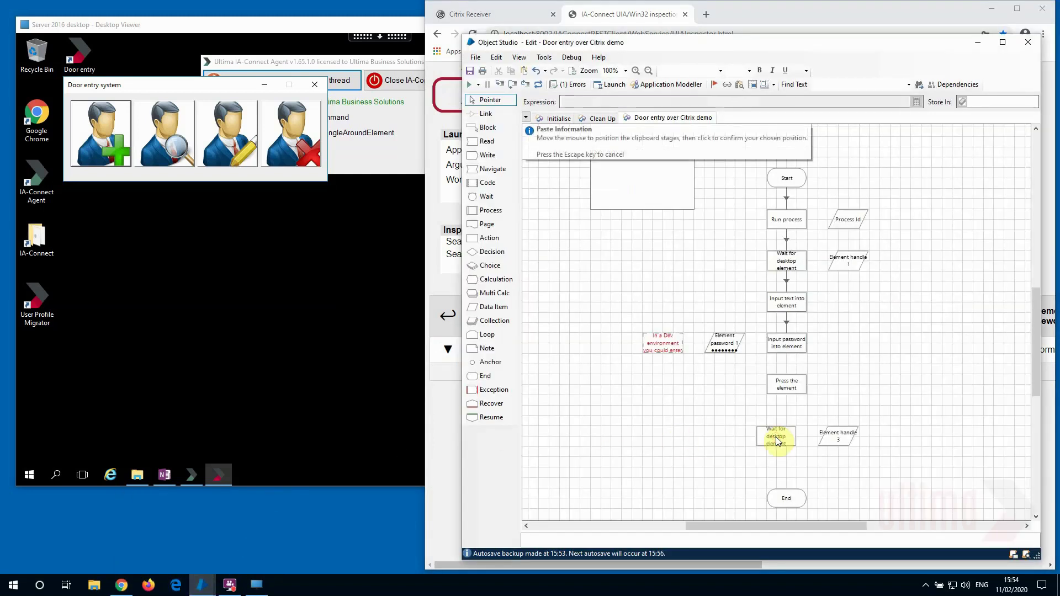
click(786, 440)
scroll(871, 414, down, 3)
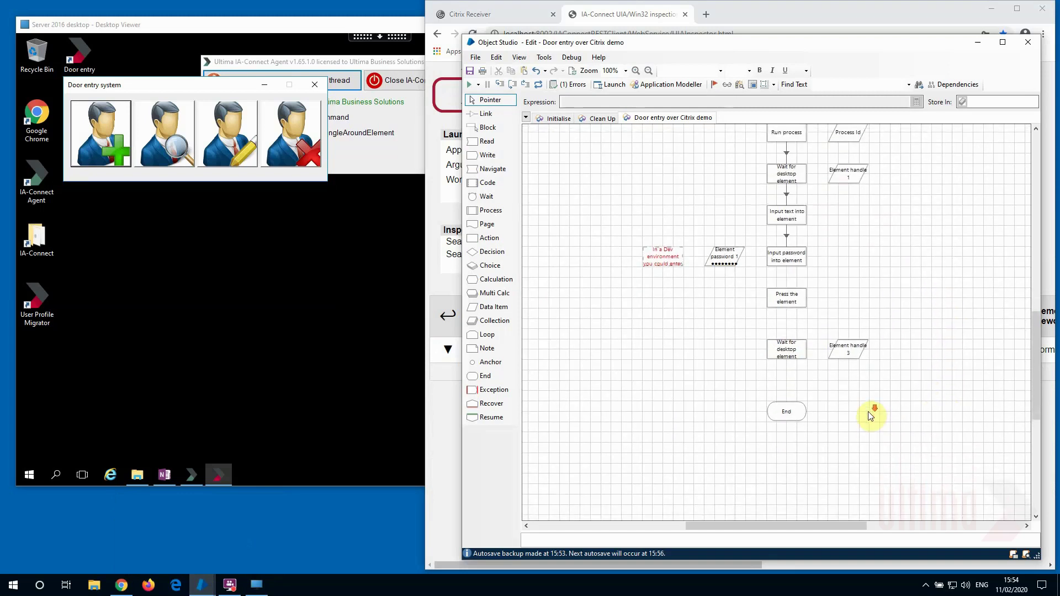
click(789, 442)
scroll(967, 301, up, 2)
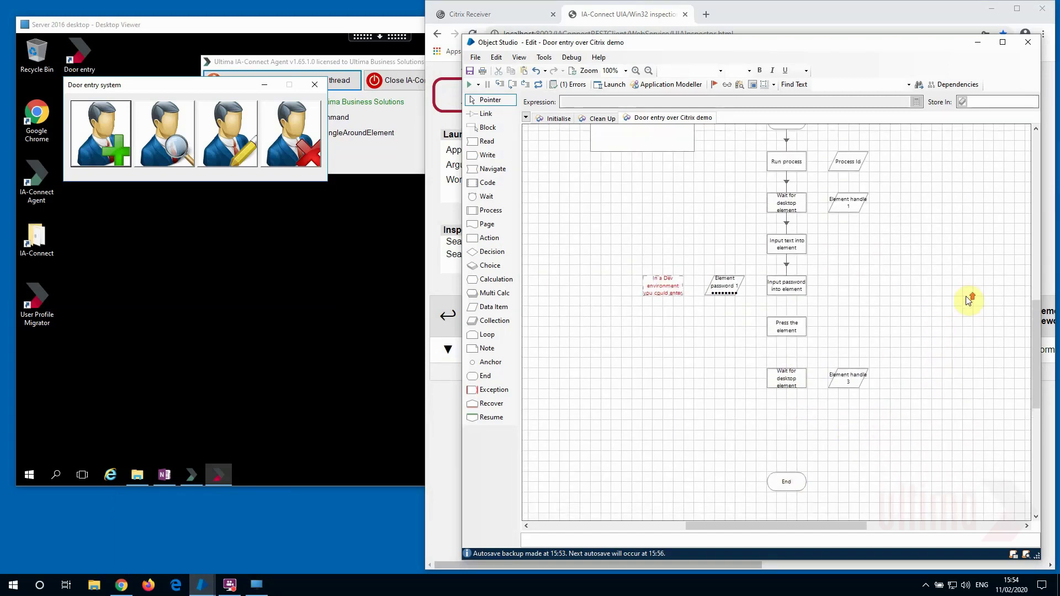
Step: Select the Element handle 1 data item to compare it with Element handle 3, and lower the End stage to make room
click(848, 219)
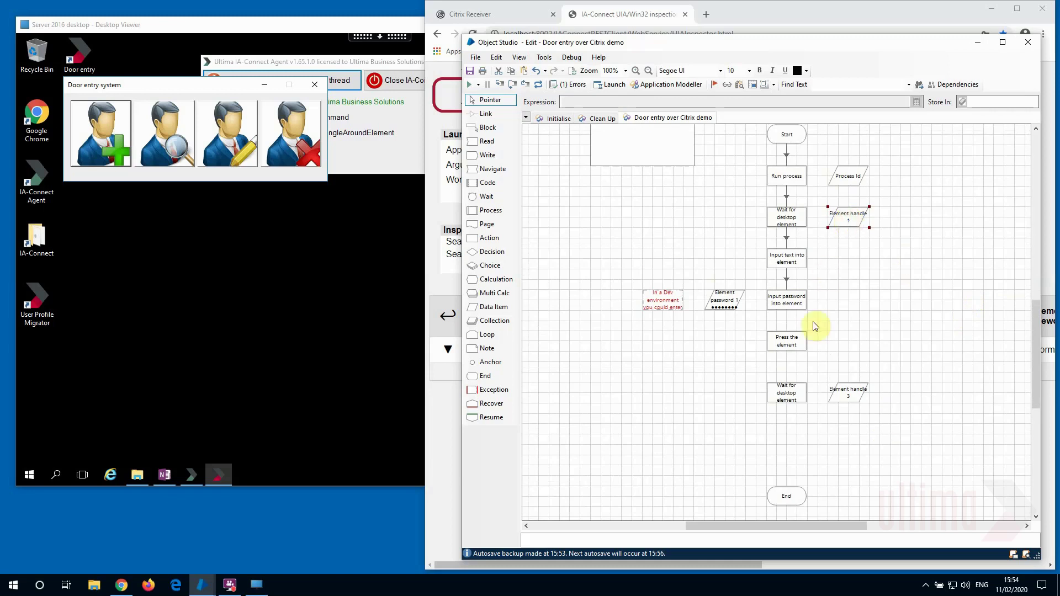
drag(842, 358, 755, 241)
click(905, 421)
drag(754, 370, 752, 367)
scroll(933, 342, down, 3)
drag(787, 411, 787, 472)
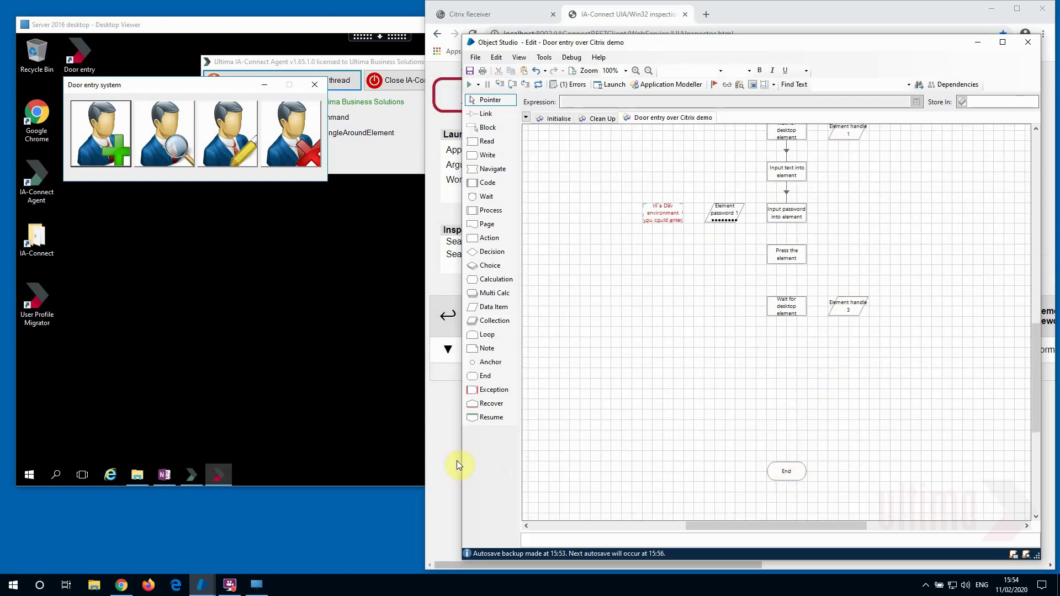
Step: Back in the inspector, step into the Door entry system window and identify its Panel1 and TitleBar elements
click(445, 453)
click(539, 350)
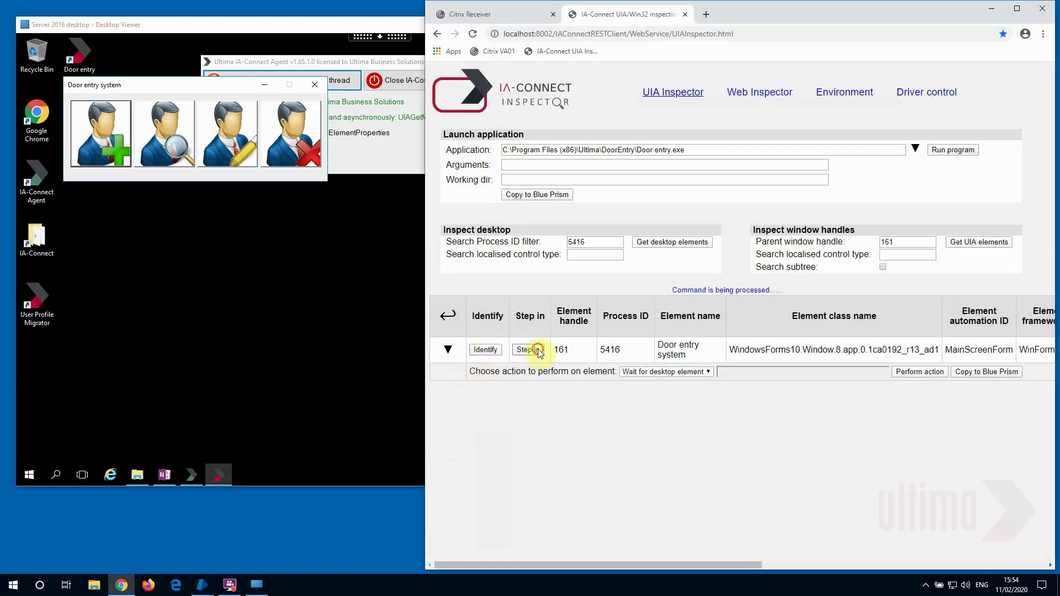
click(485, 347)
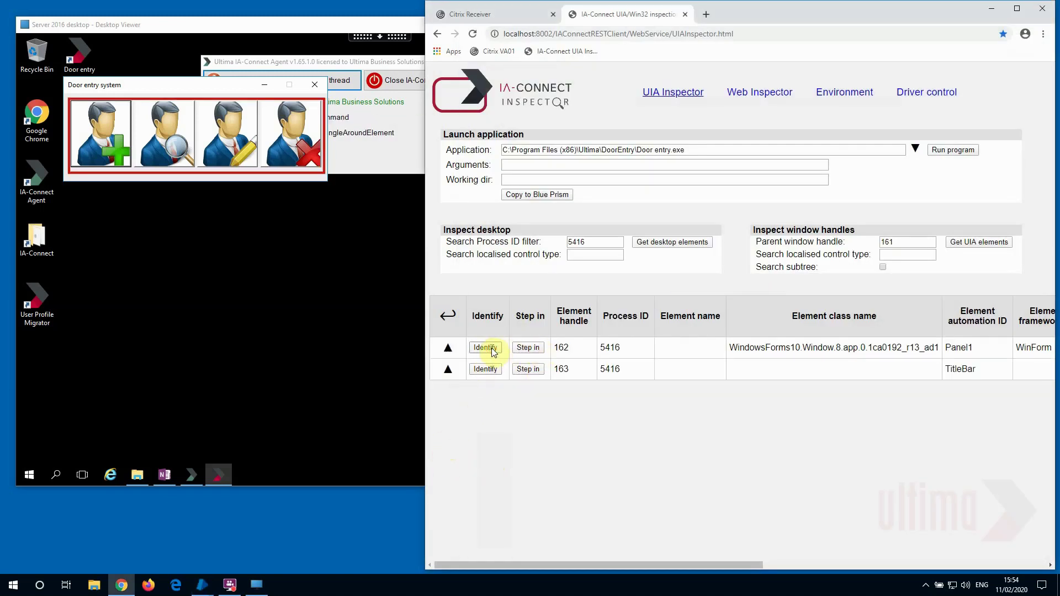
click(489, 367)
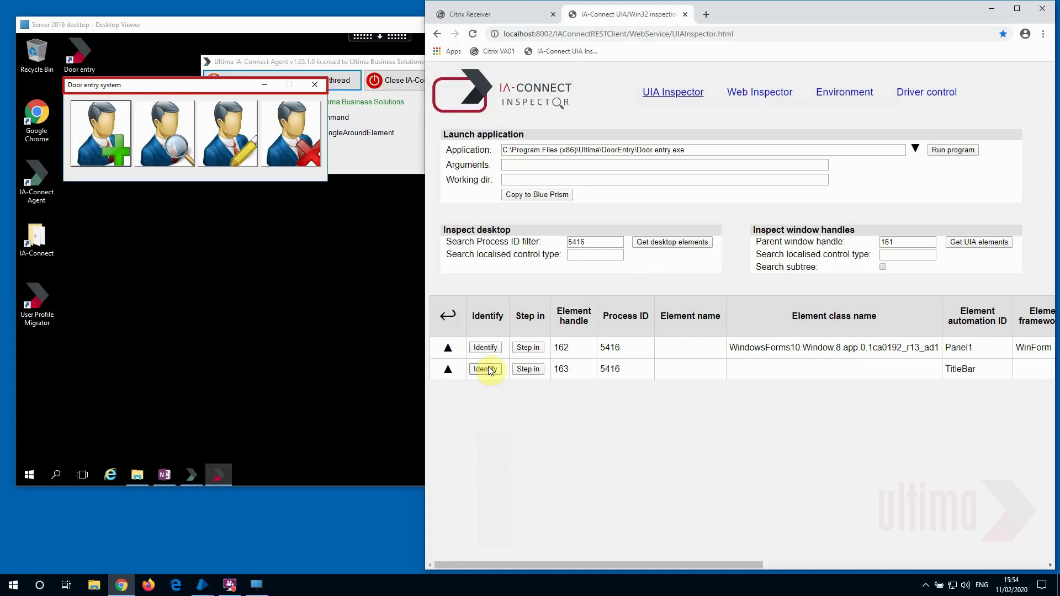
Step: Step into Panel1 and identify the Button_EditUser, Button_DeleteUser, Button_SearchUser and Button_NewUser elements
click(532, 347)
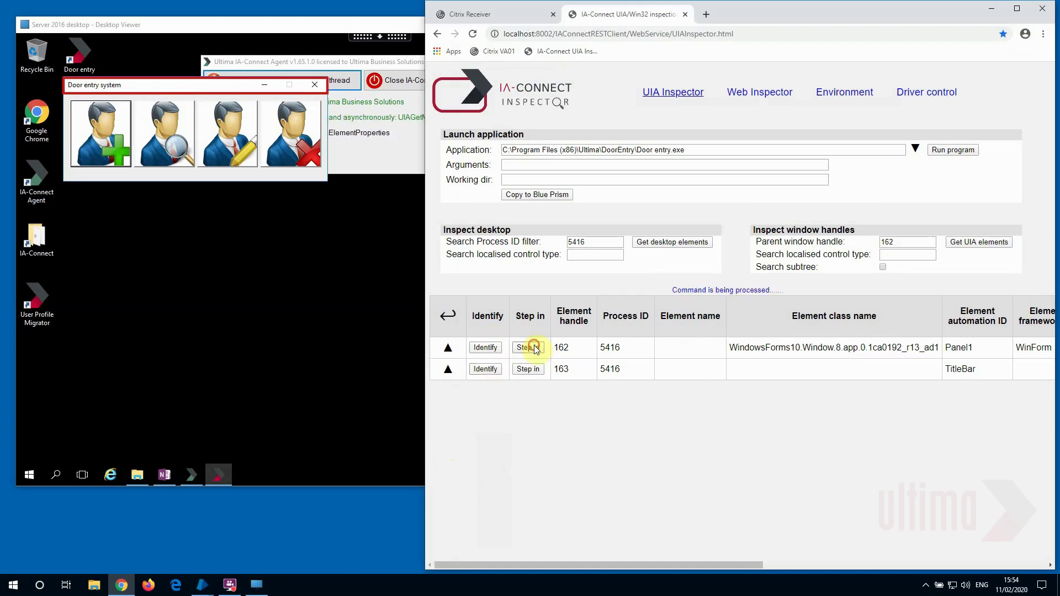
click(485, 348)
click(486, 368)
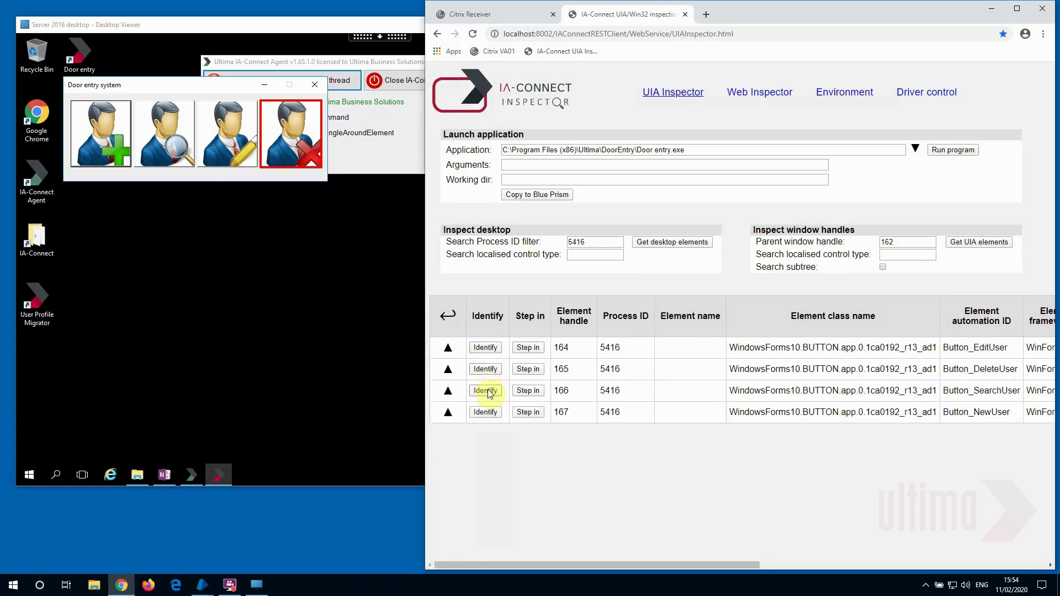
click(485, 391)
click(486, 413)
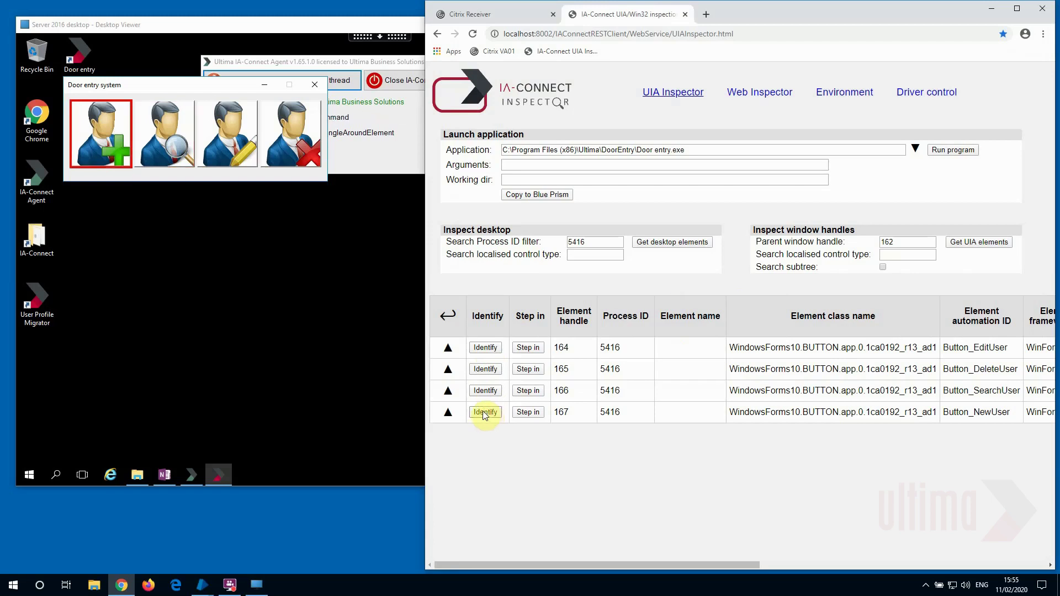
Step: Perform a "Global left click" action on the Button_NewUser element
click(448, 413)
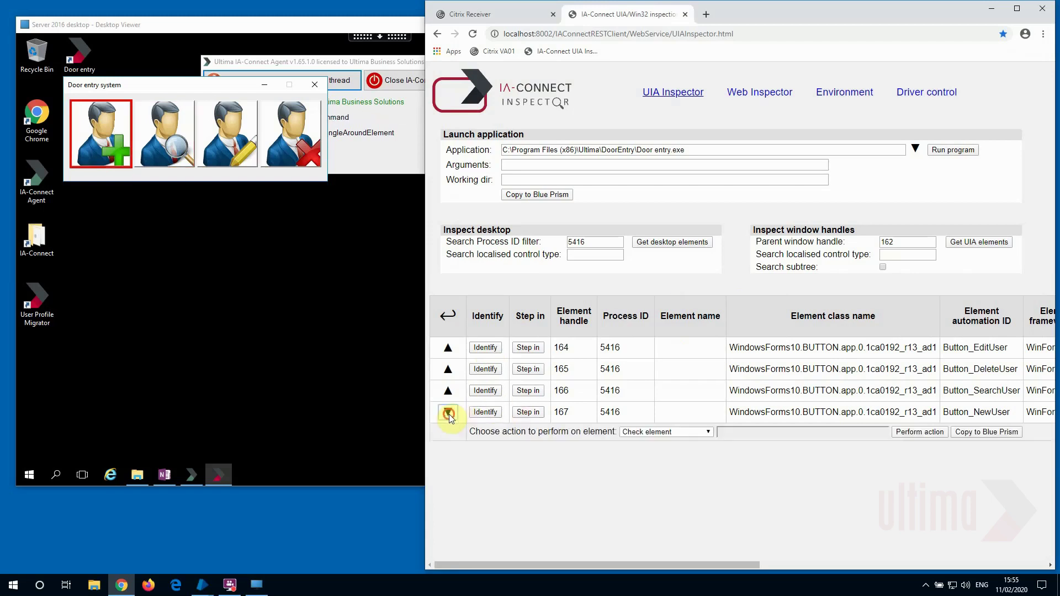
click(669, 432)
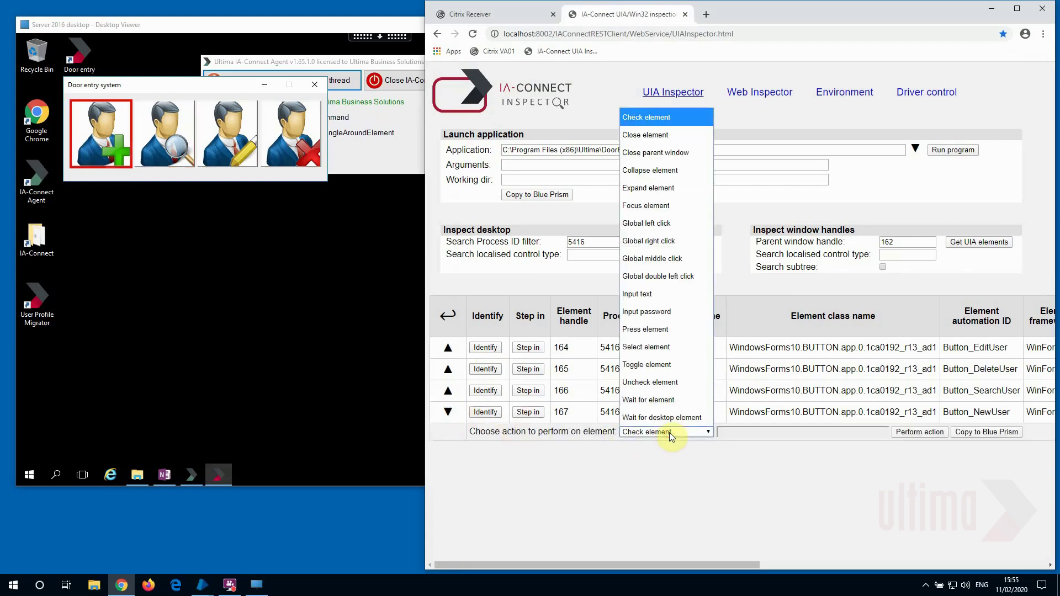
click(655, 223)
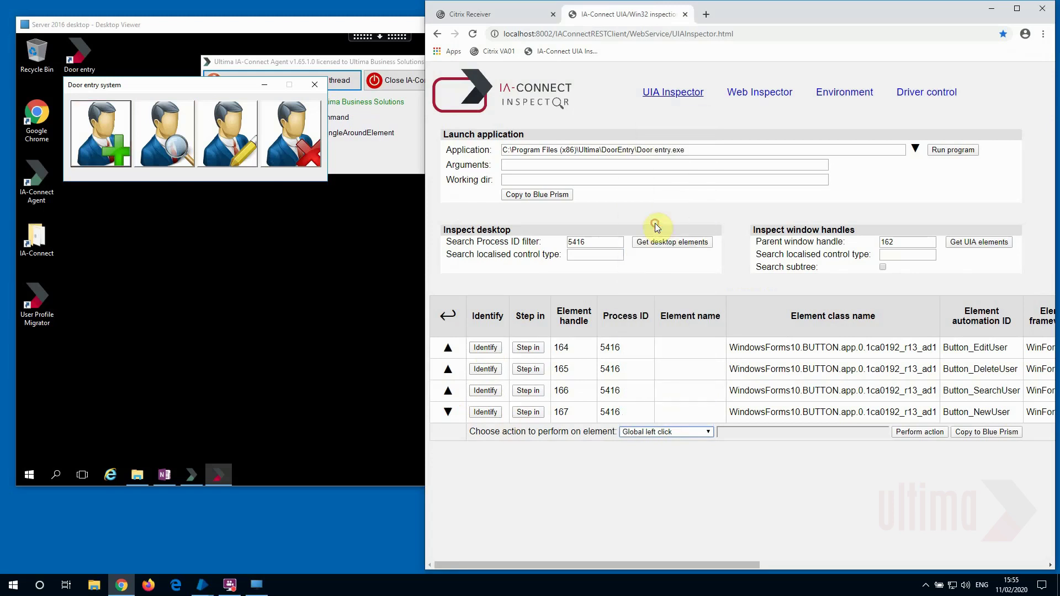
click(928, 433)
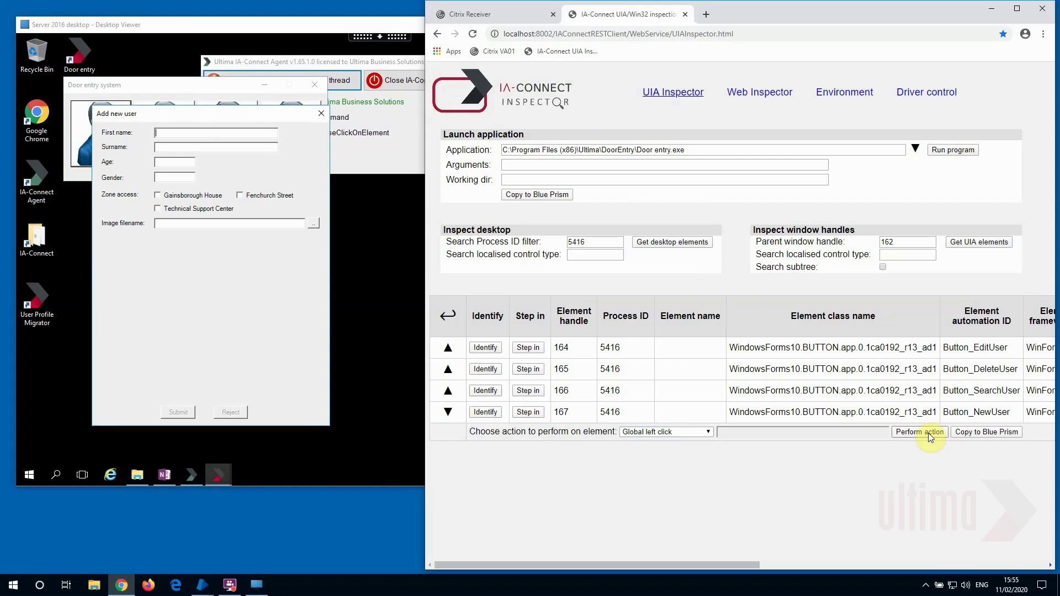
Step: Copy the "Global left click" action to Blue Prism and paste its stage below the second Wait for desktop element
click(979, 434)
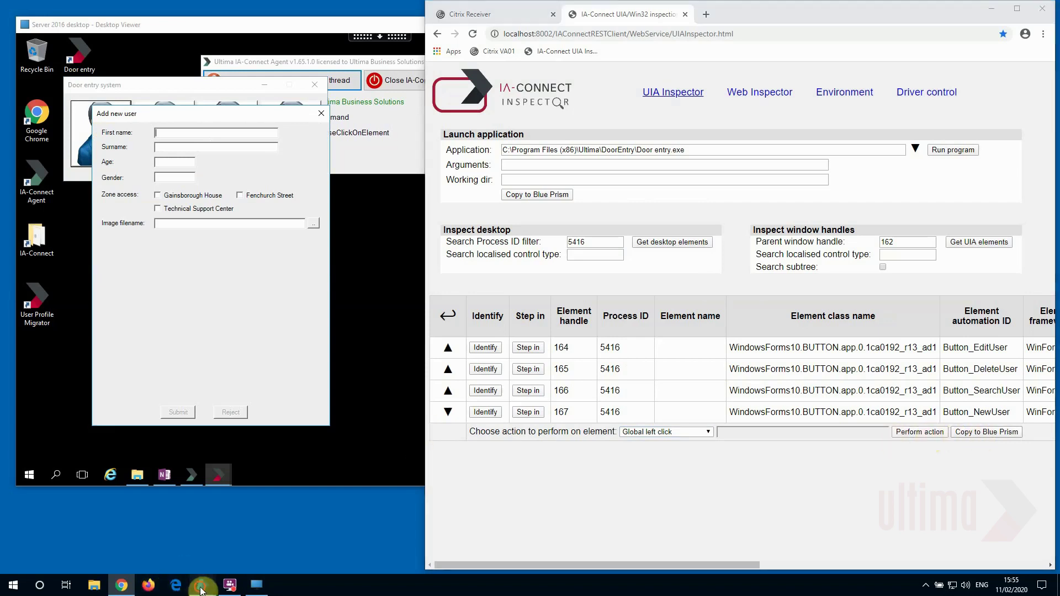
mouse_move(202, 585)
click(245, 559)
key(ctrl+v)
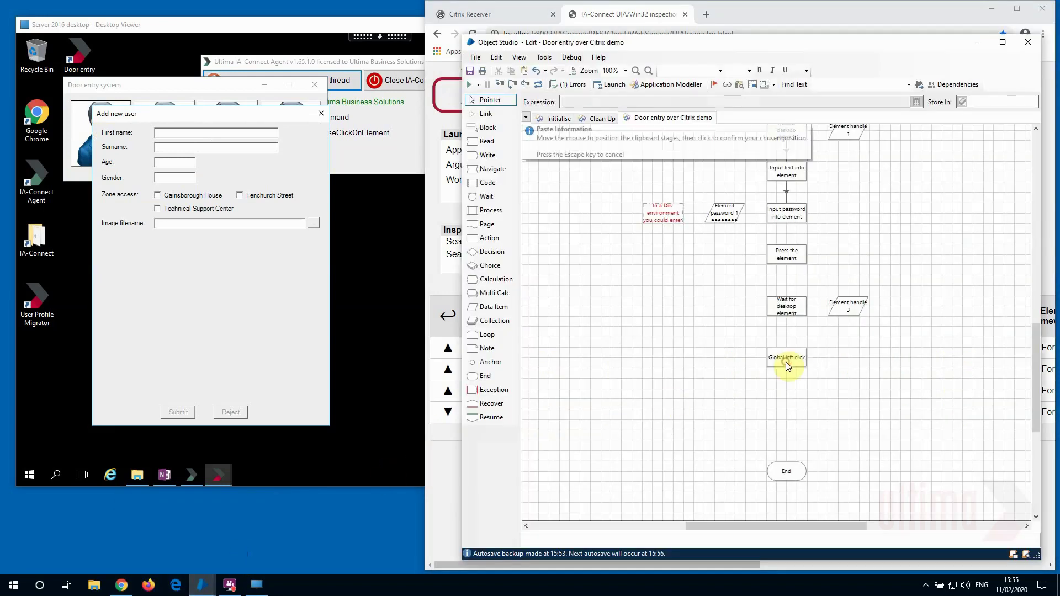
click(780, 350)
click(664, 317)
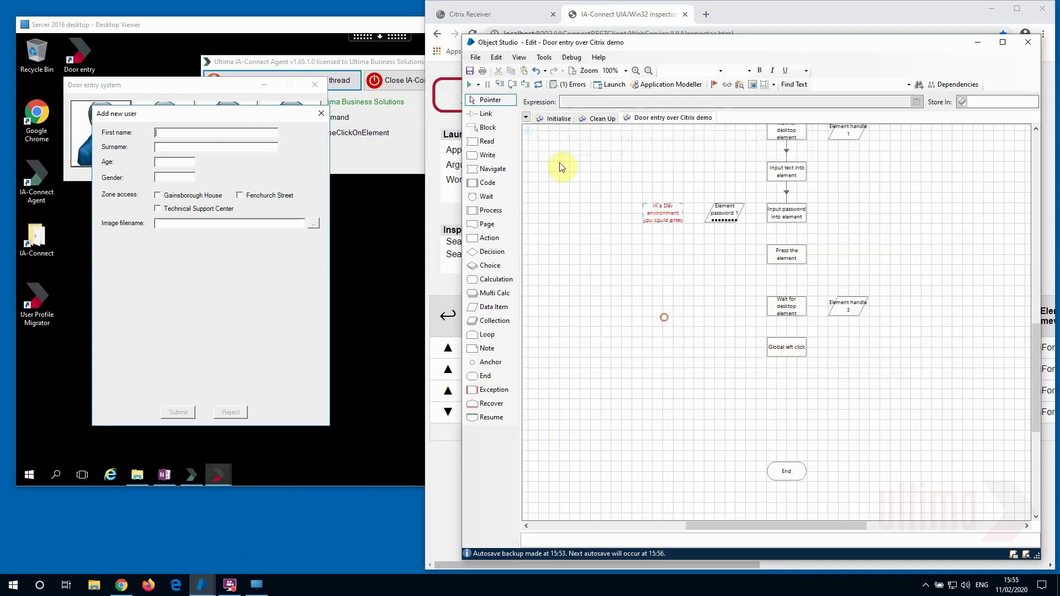
Step: Link the stages in sequence from Input password into element through Press the element and Wait for desktop element to Global left click
click(491, 115)
drag(788, 249, 787, 347)
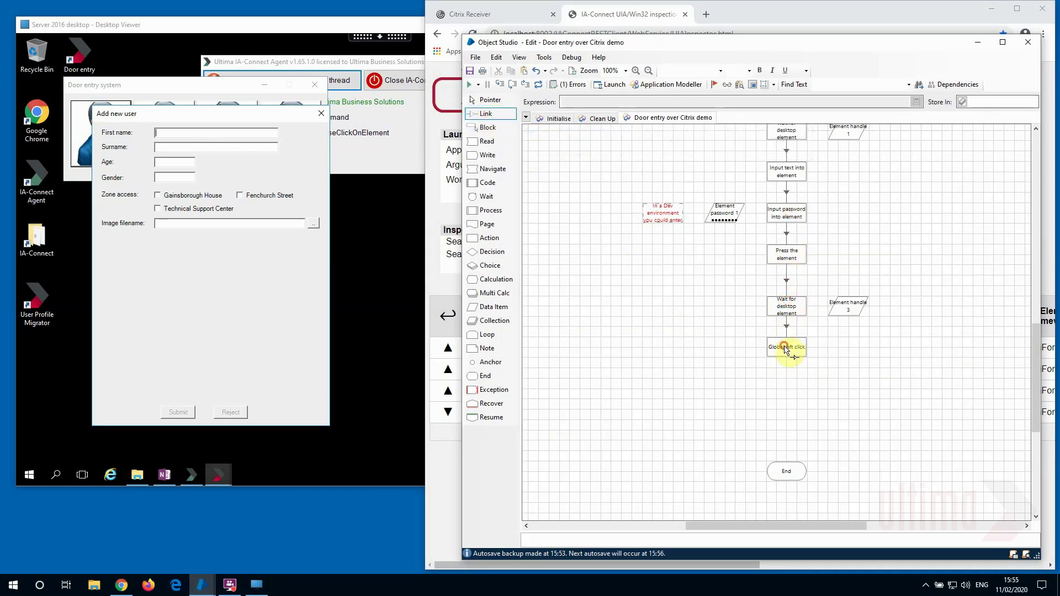
click(489, 100)
click(618, 293)
Step: Switch to the IA-Connect Inspector, go back up to the parent element level and identify the Add new user window element
click(450, 468)
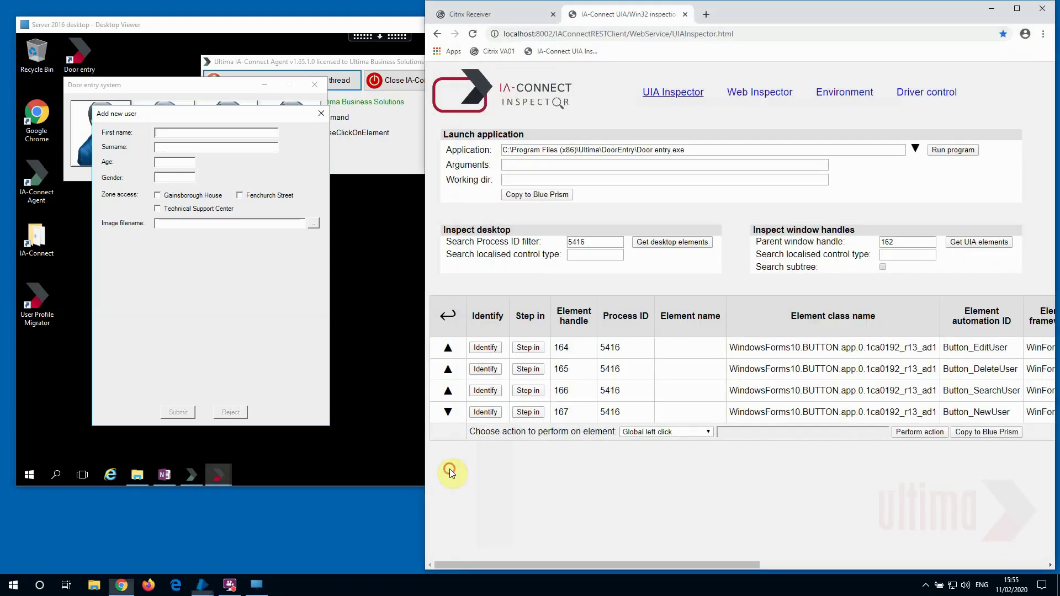
click(448, 316)
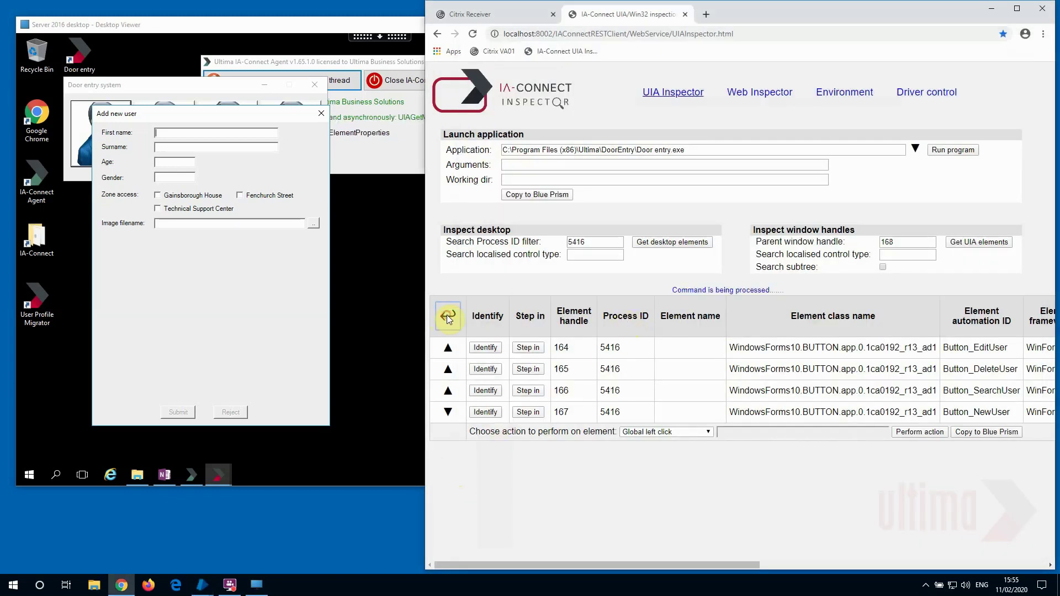
click(492, 347)
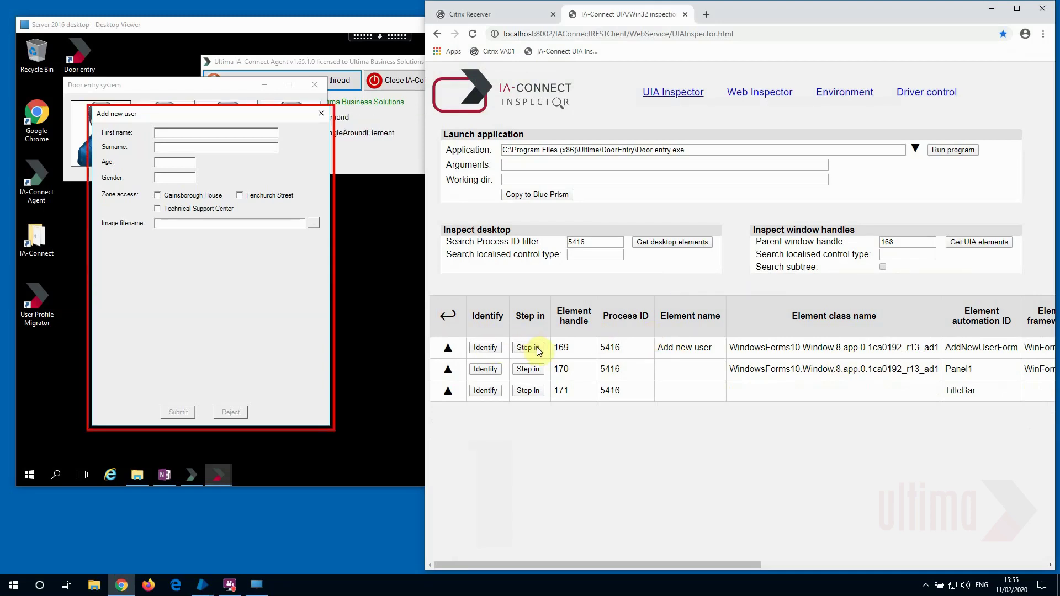
Step: Copy a "Wait for element" action for the Add new user window to Blue Prism and paste its stage below Global left click
click(448, 348)
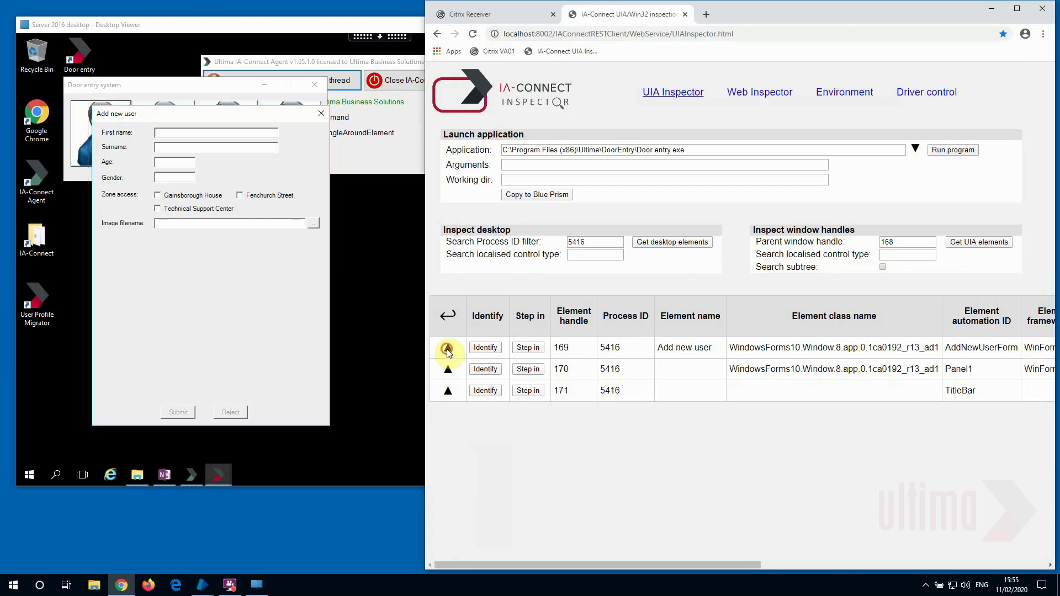
click(688, 366)
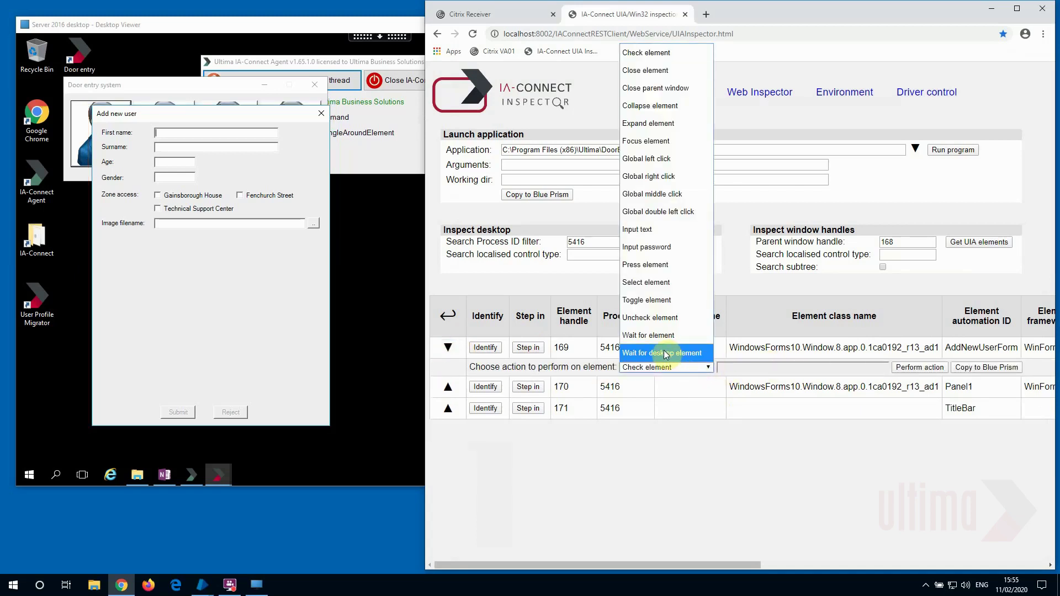
click(665, 354)
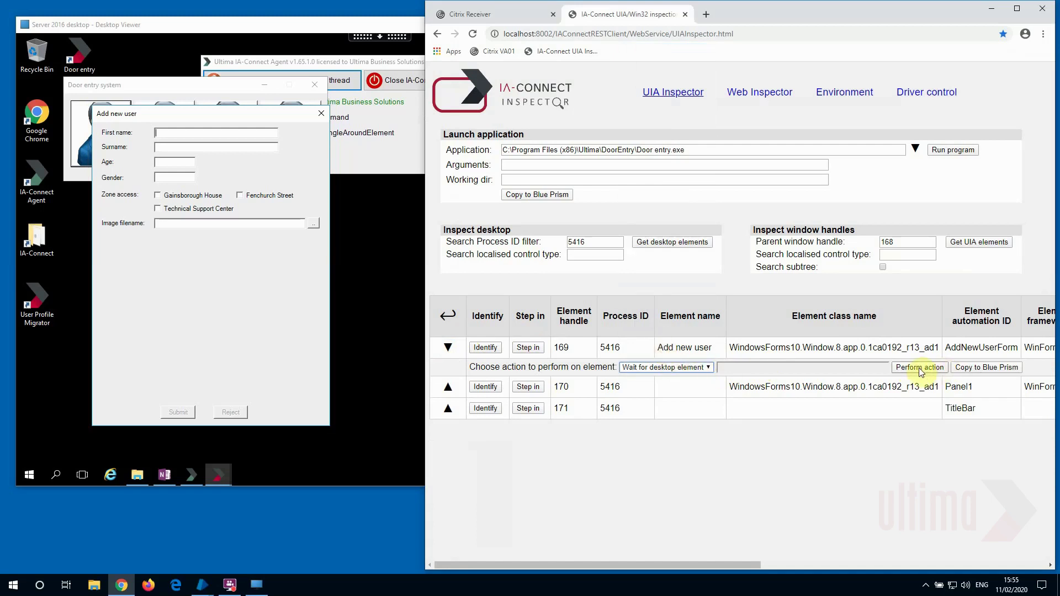
click(688, 372)
click(667, 336)
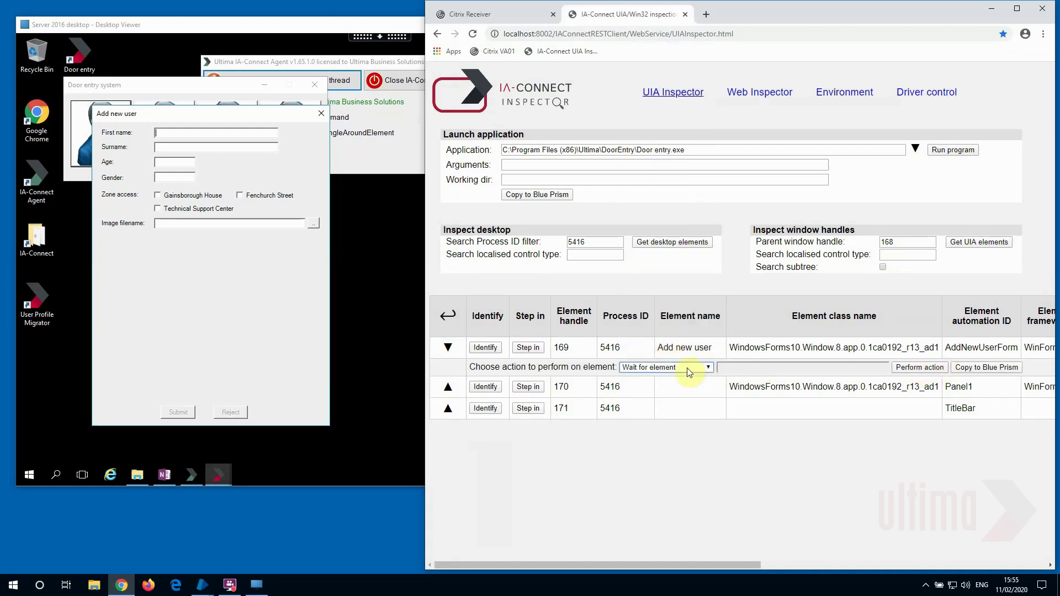
click(978, 367)
mouse_move(203, 584)
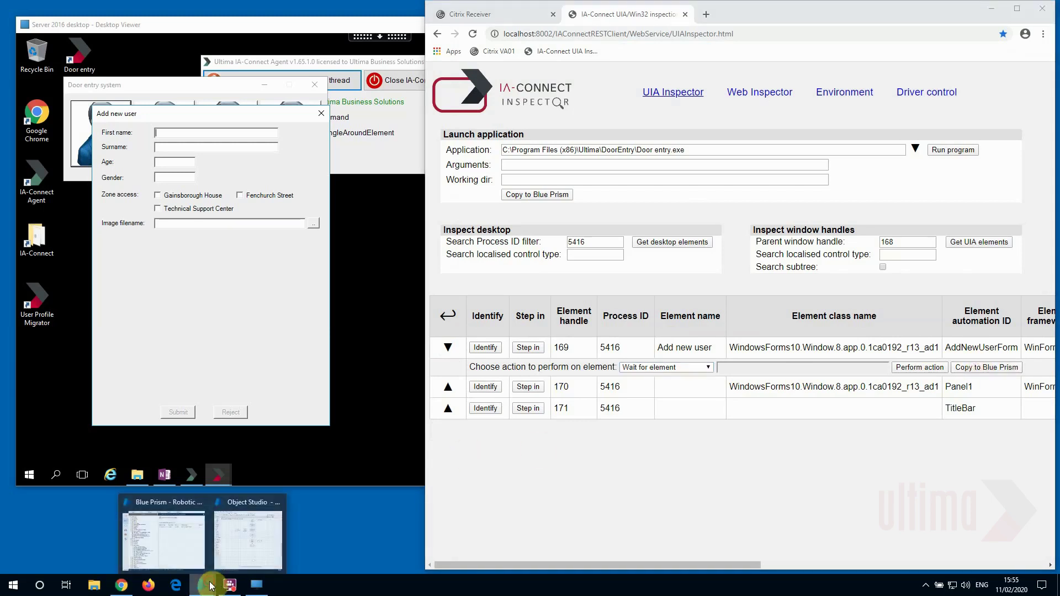
click(242, 553)
key(ctrl+v)
click(785, 399)
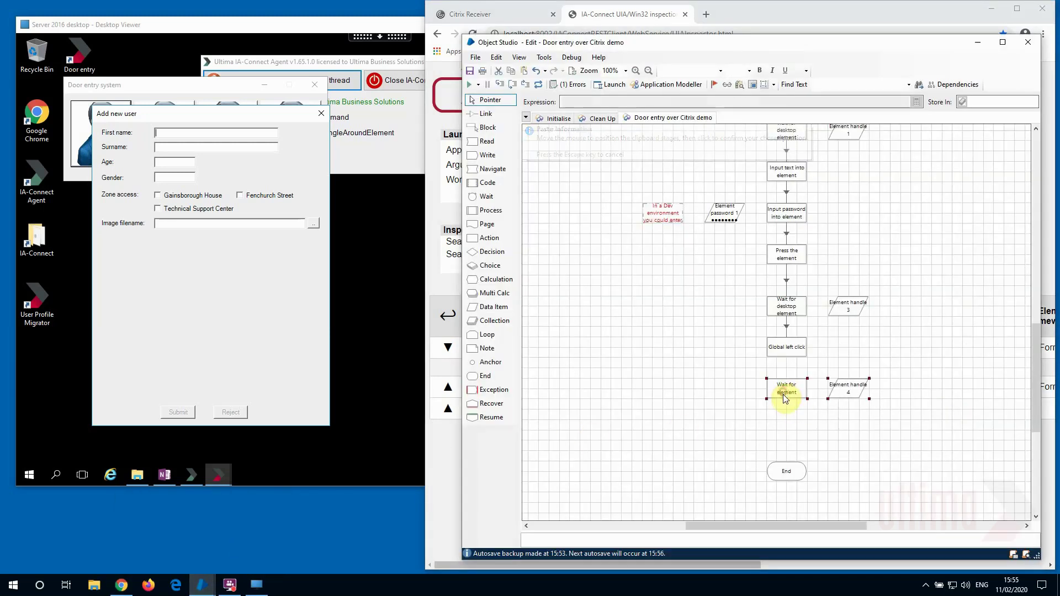
Step: Link Global left click to the new Wait for element stage and move the End stage further down the page
click(486, 113)
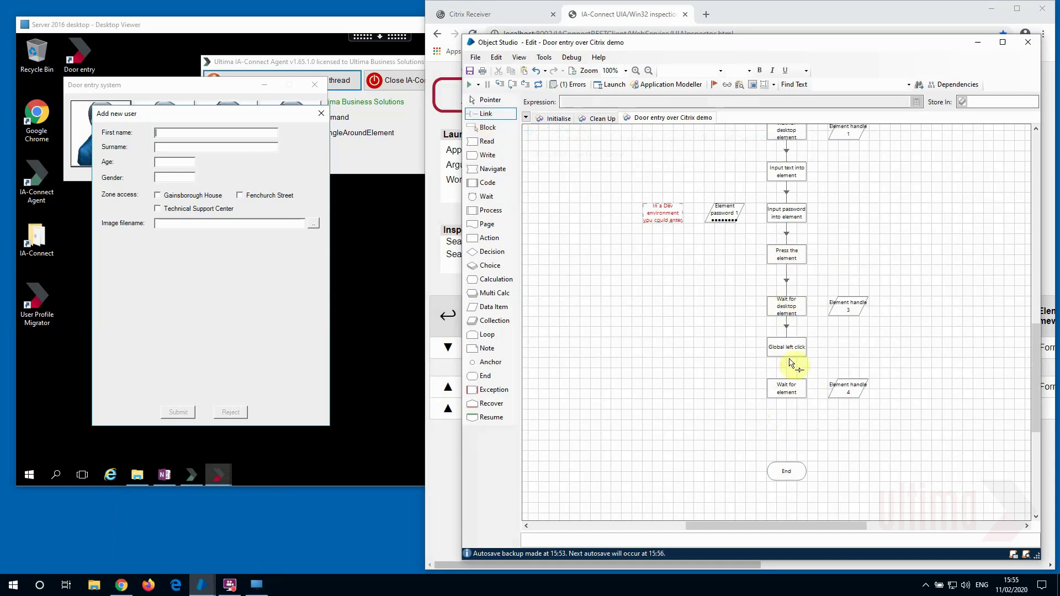
drag(789, 360, 788, 389)
click(489, 99)
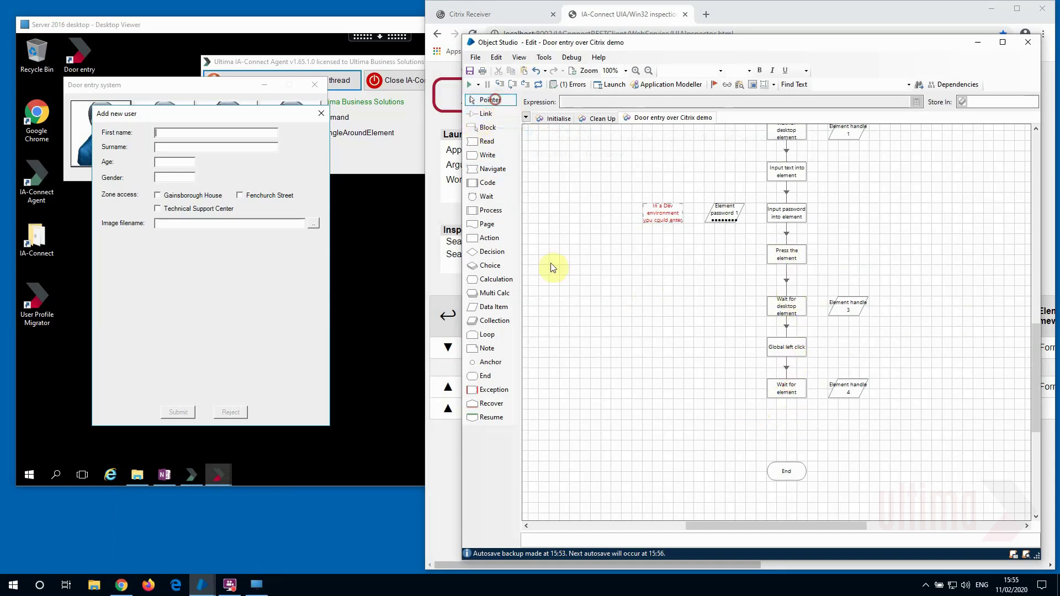
scroll(551, 262, down, 3)
drag(779, 394, 784, 461)
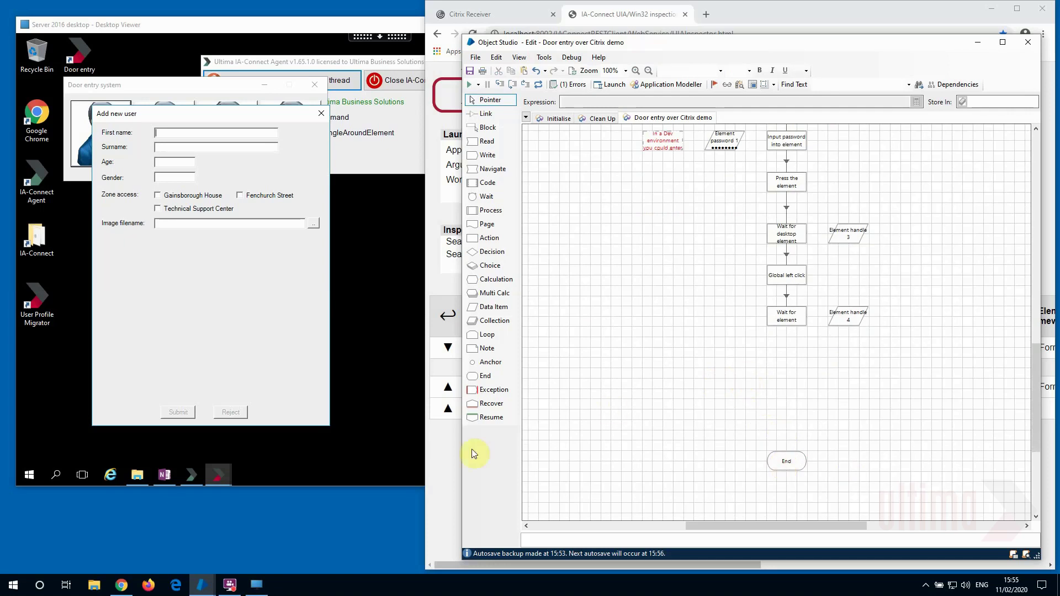
Step: Back in the inspector, step into the Add new user window and identify its TitleBar and Panel1 elements
click(205, 590)
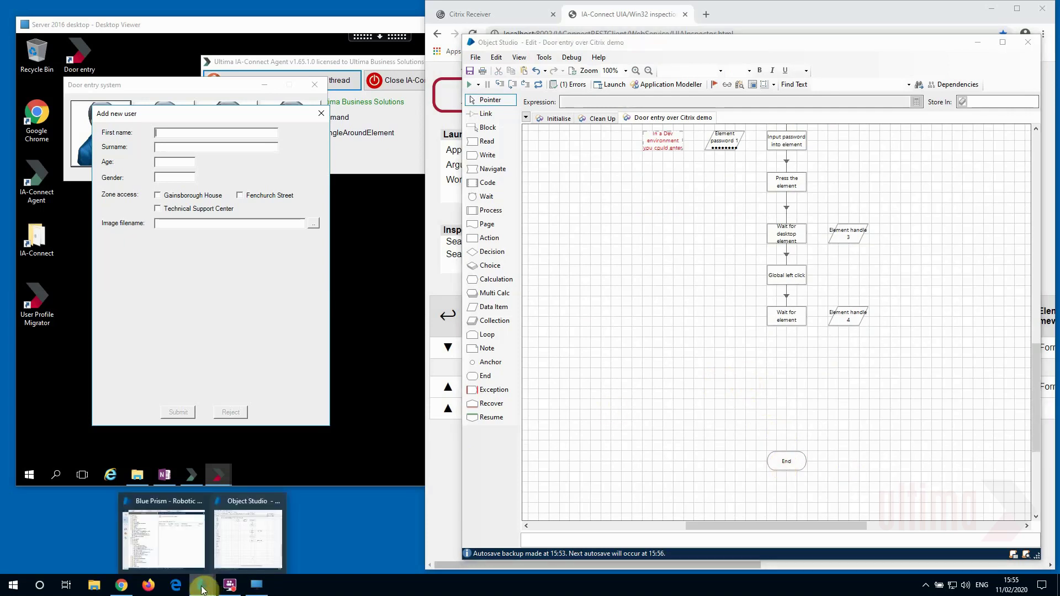
click(329, 503)
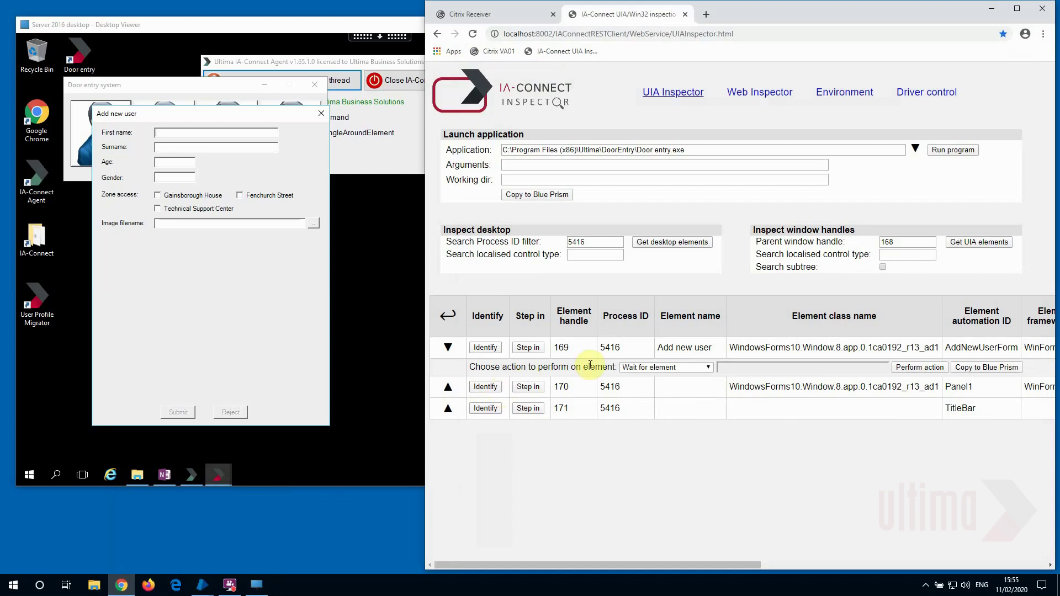
click(528, 347)
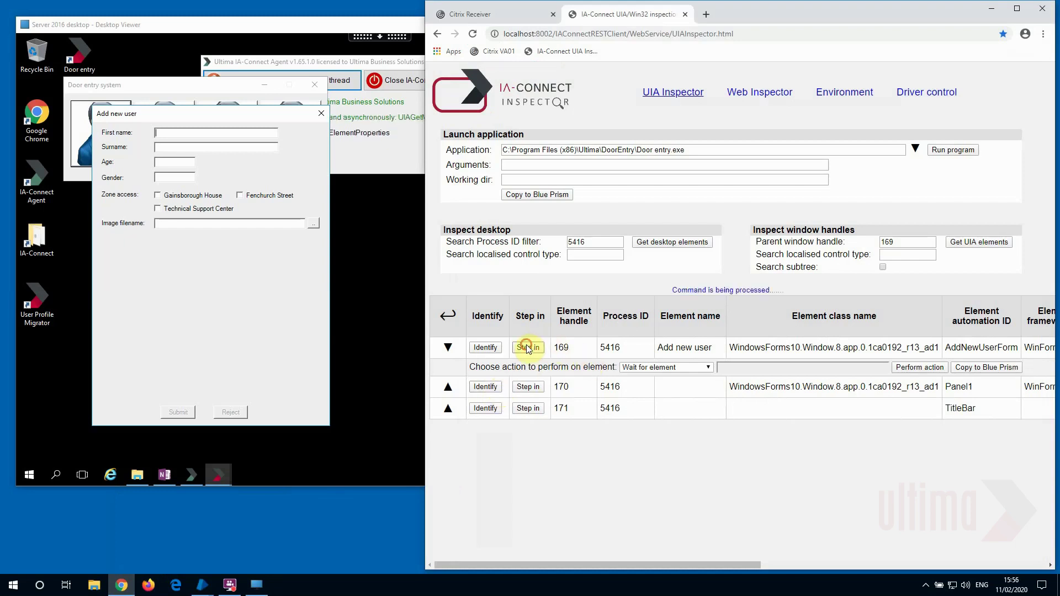
click(484, 347)
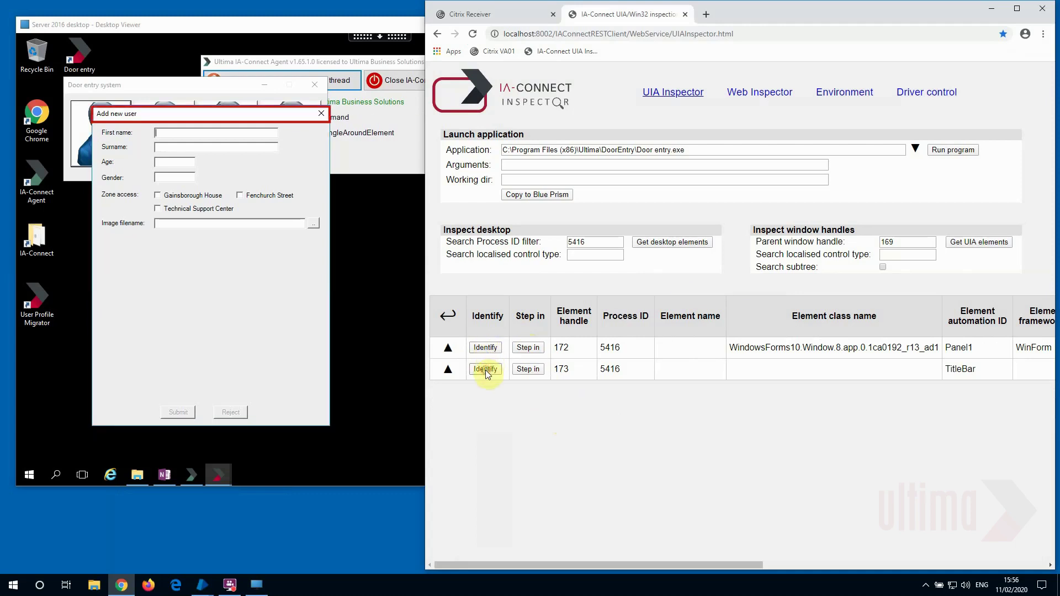
click(485, 347)
Step: Step into the Add new user form's Panel1 and identify the TextBox_FirstName element
click(528, 348)
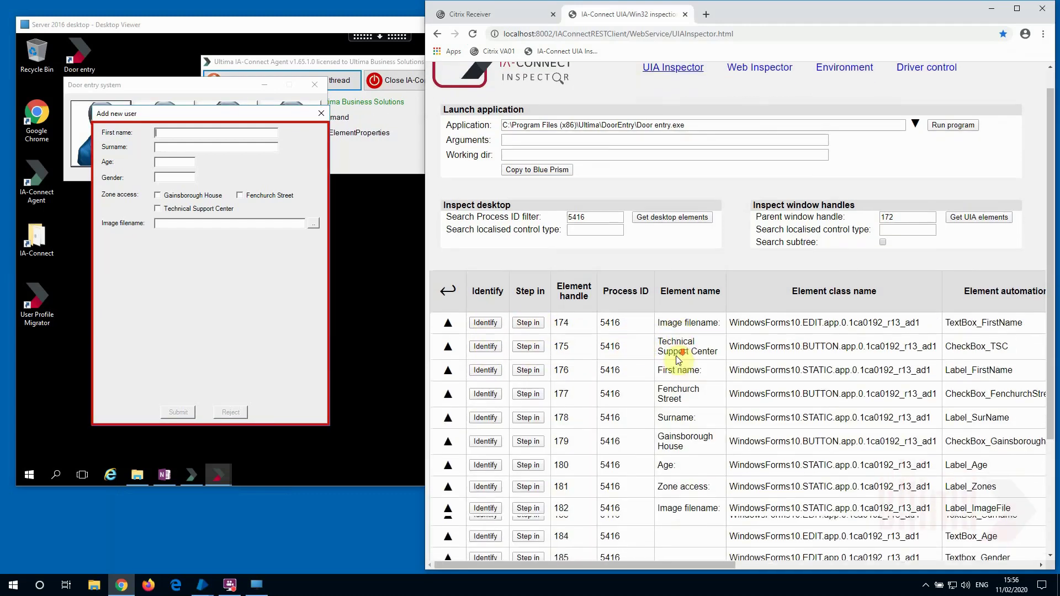
scroll(676, 356, down, 3)
click(486, 183)
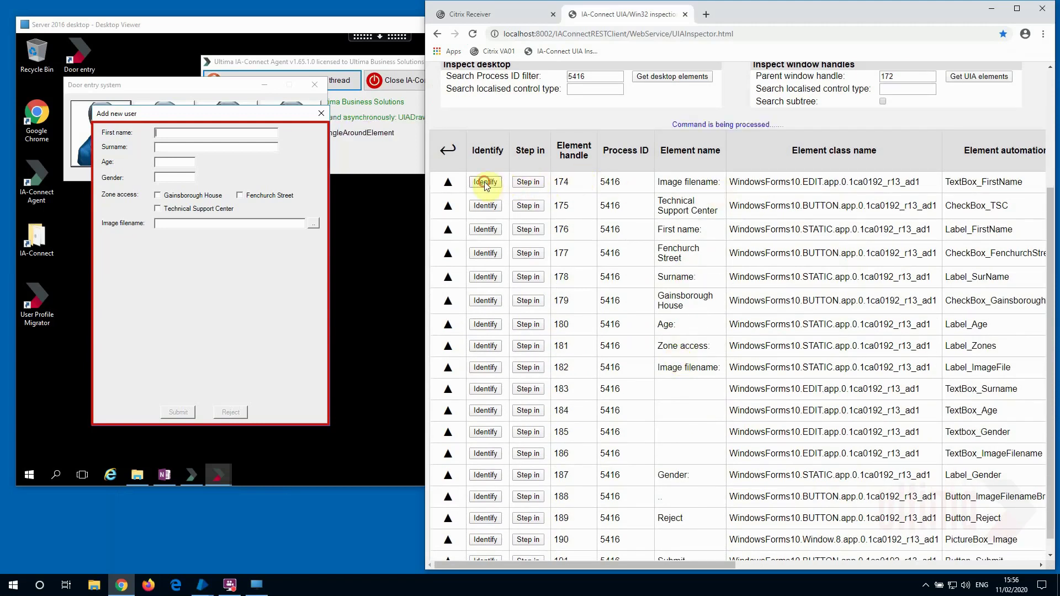
Step: Perform an "Input text" action on TextBox_FirstName with the text "Jimi"
click(448, 182)
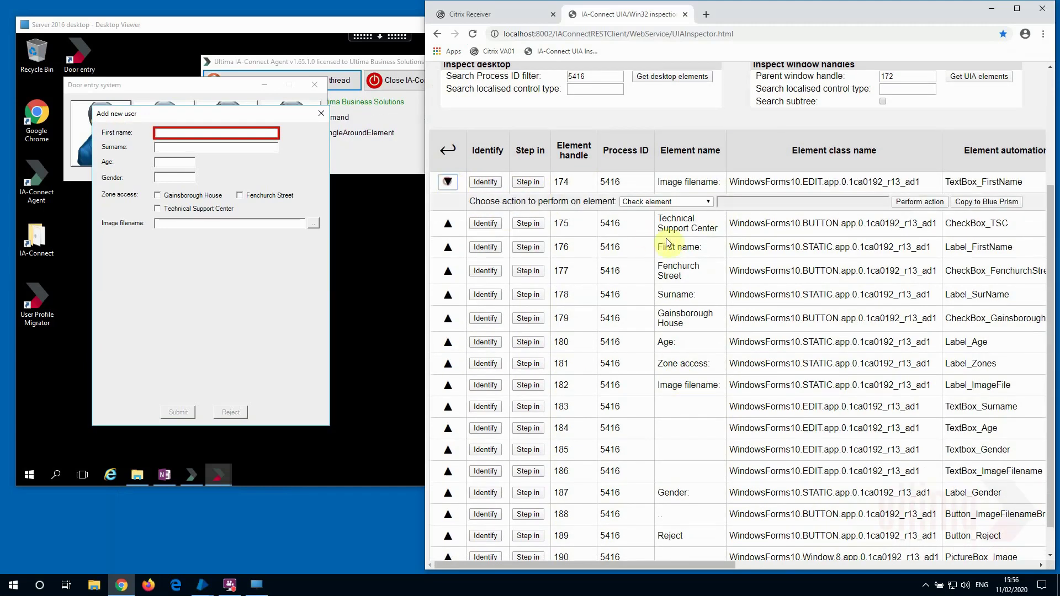
click(700, 201)
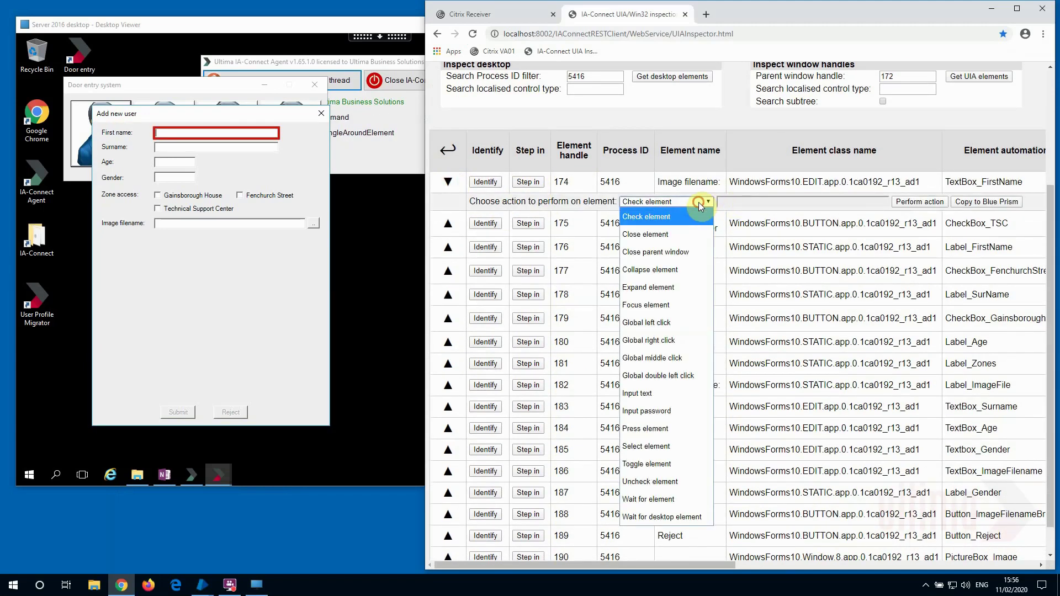
click(646, 407)
click(763, 204)
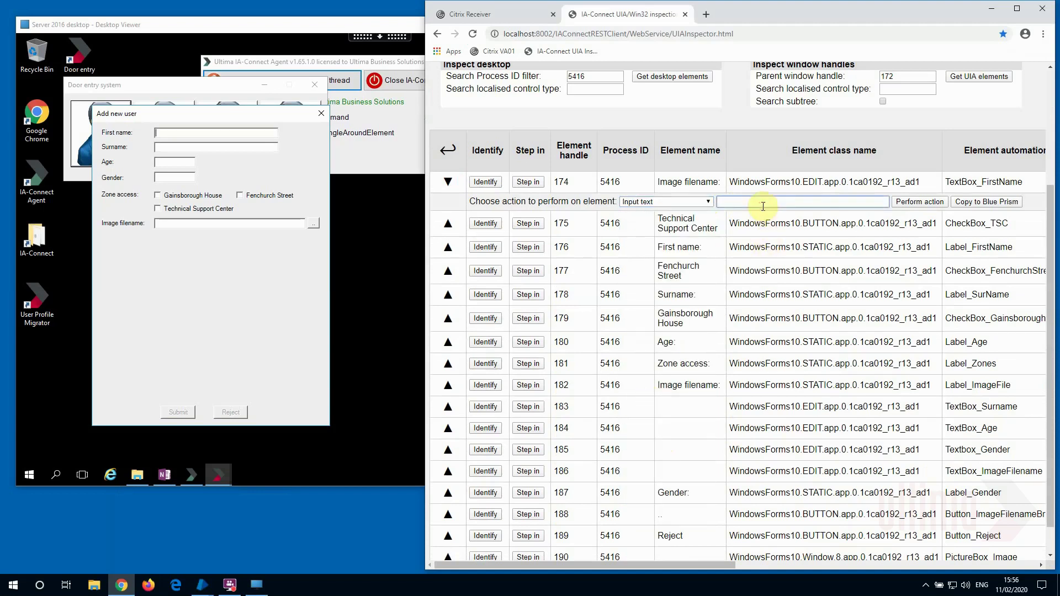
text(Jimi)
click(919, 201)
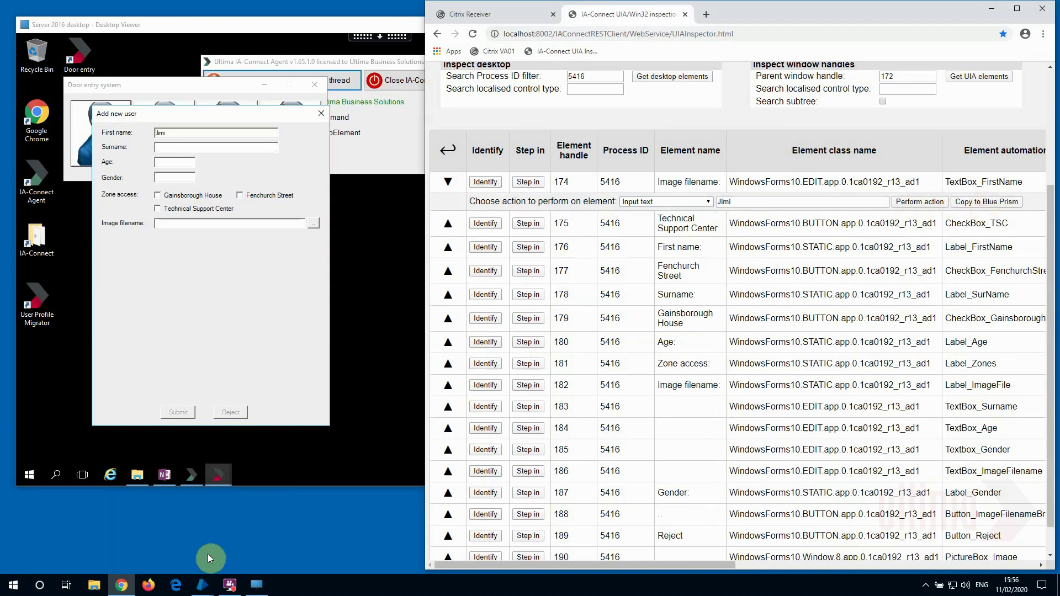
Step: Copy the TextBox_FirstName input action to Blue Prism and paste its stage below the Wait for element stage
click(201, 586)
click(232, 557)
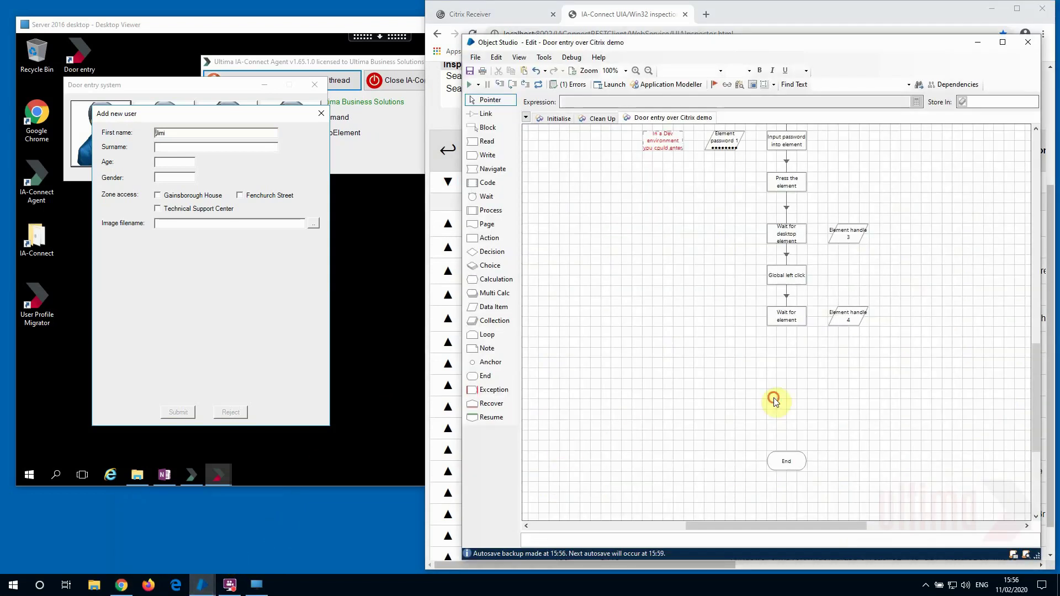
key(ctrl+v)
click(784, 356)
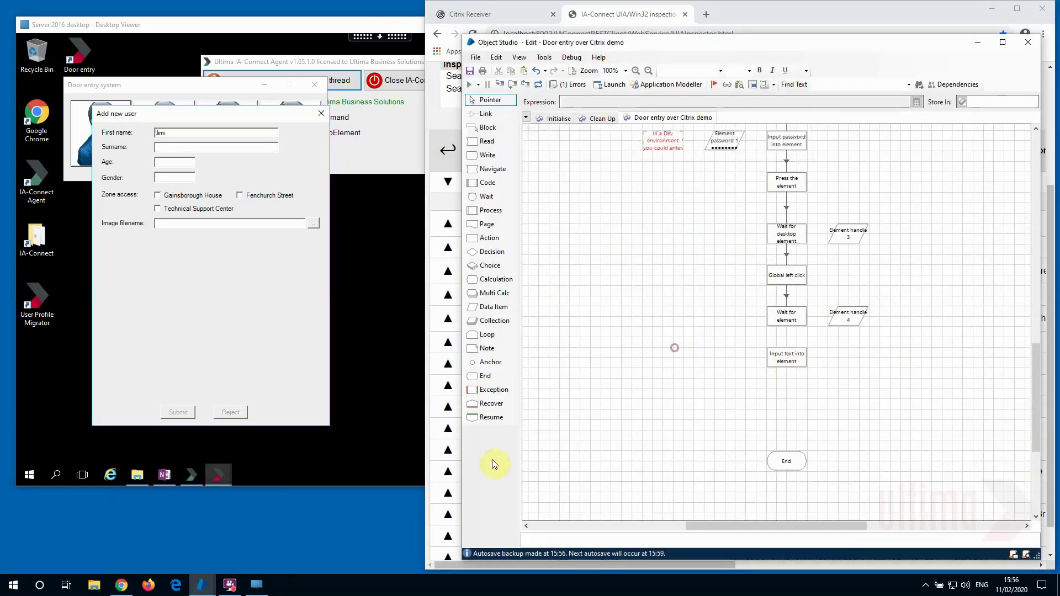
Step: Back in the inspector, identify TextBox_Surname and perform an "Input text" action on it with the text "Hendrix"
click(427, 456)
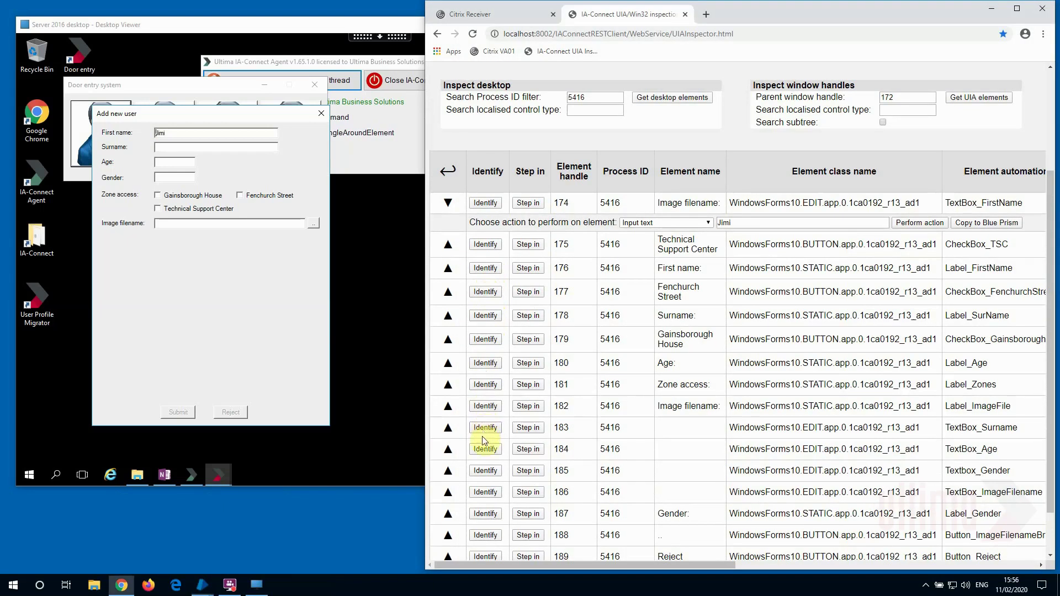
click(484, 431)
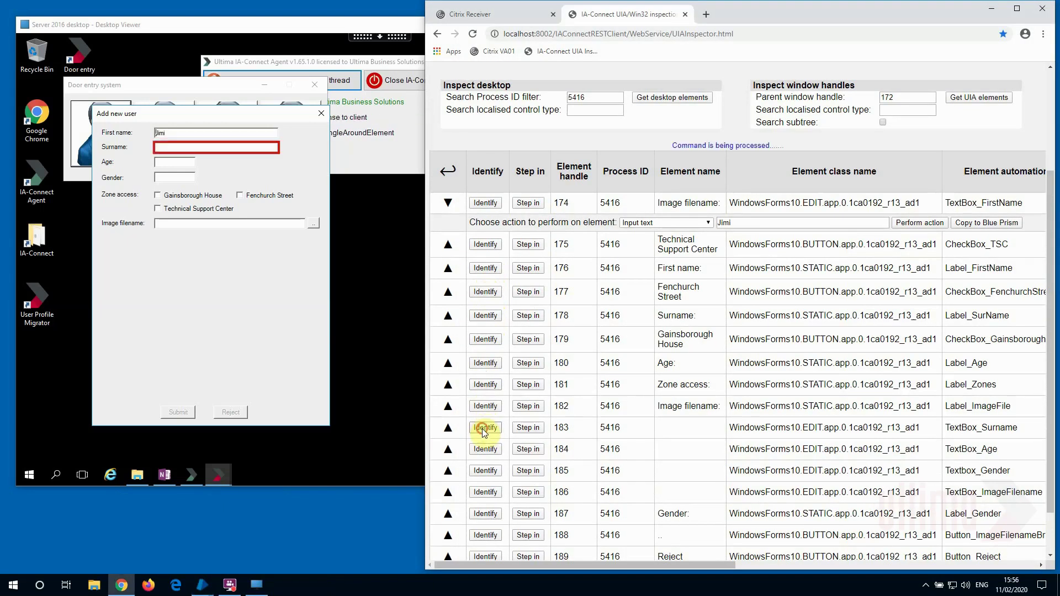
click(448, 427)
click(688, 448)
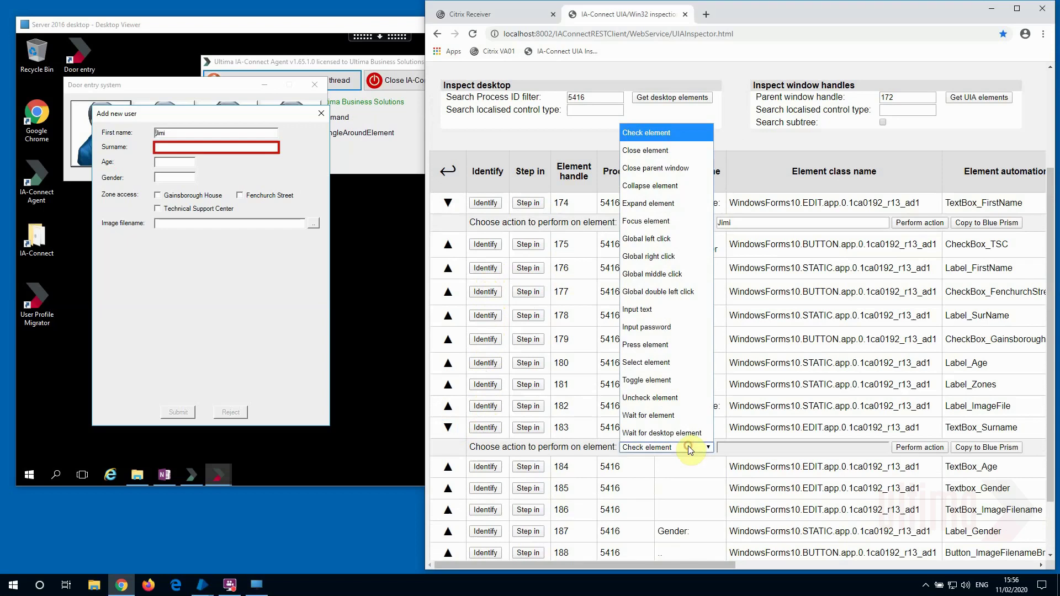
click(655, 310)
click(750, 448)
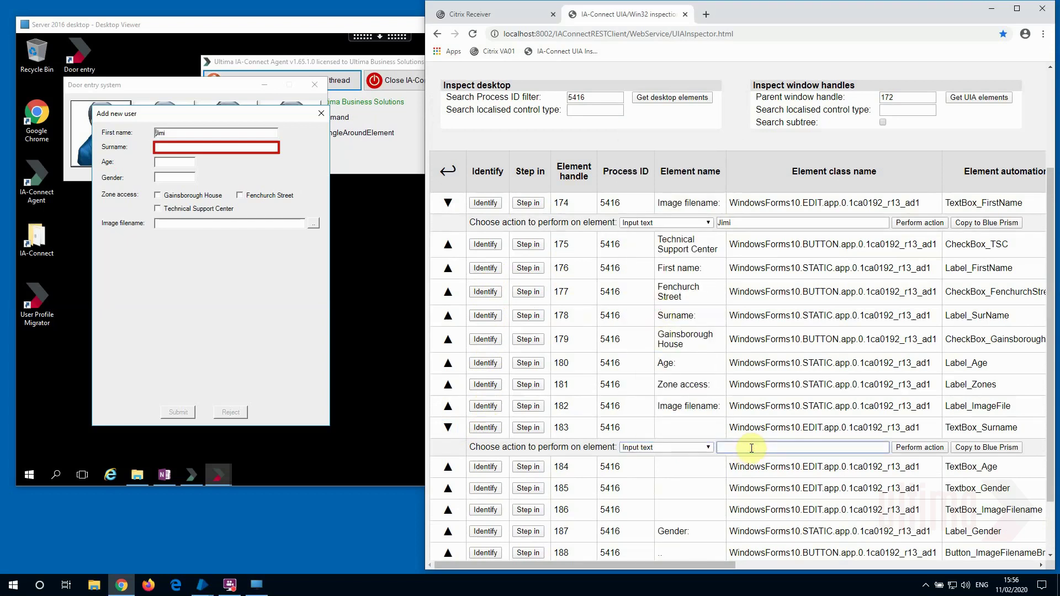
text(Hendrix)
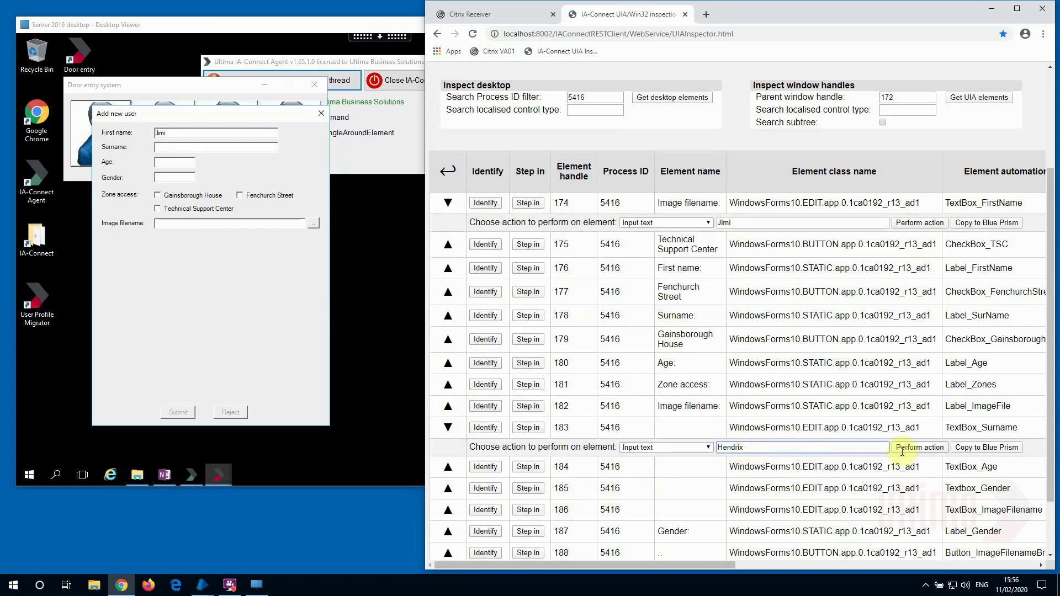
click(915, 448)
Step: Copy the TextBox_Surname input action to Blue Prism and paste its stage below the first-name Input text into element stage
click(989, 449)
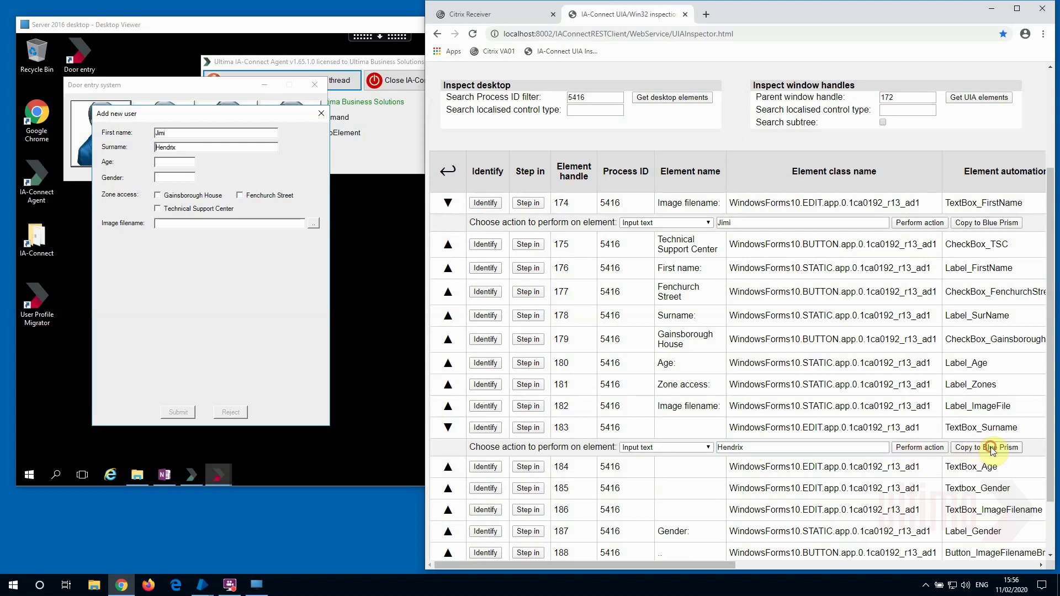
mouse_move(204, 584)
click(241, 544)
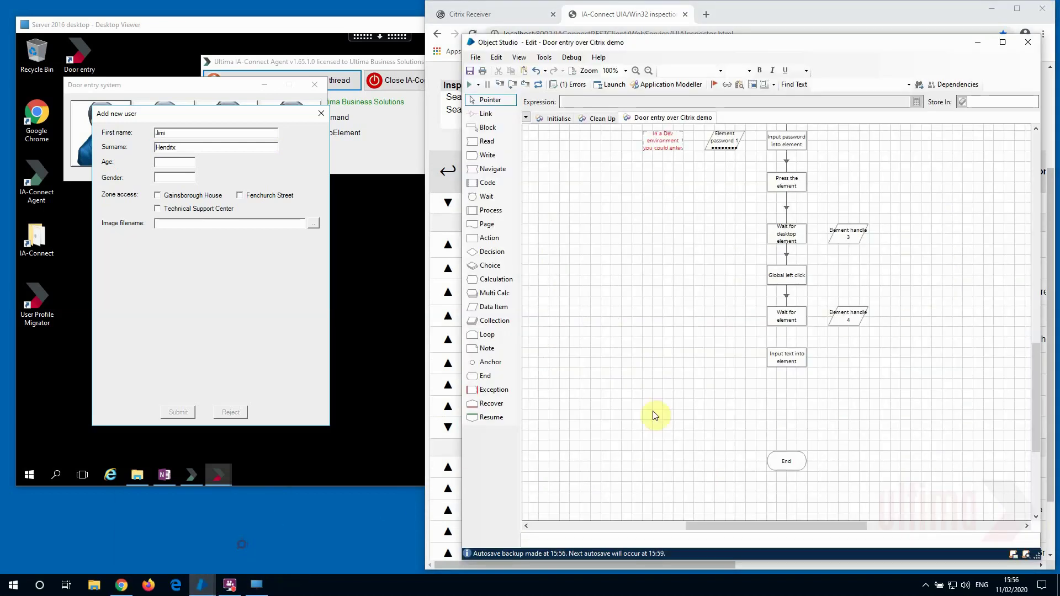
click(803, 400)
key(ctrl+v)
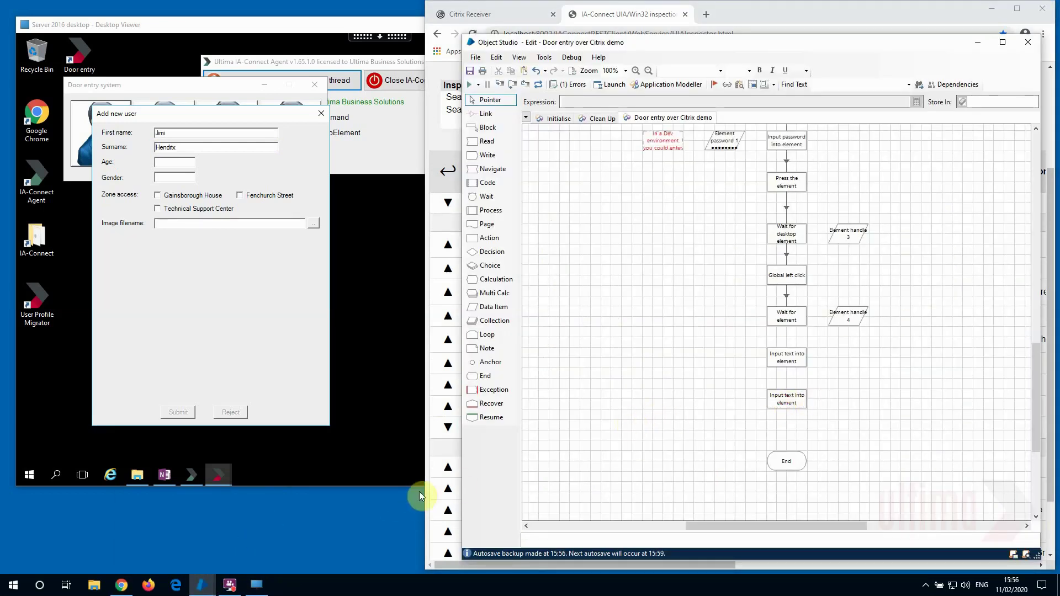
Step: Back in the inspector, perform an "Input text" action on TextBox_Age with the text "27"
click(428, 492)
scroll(608, 473, down, 3)
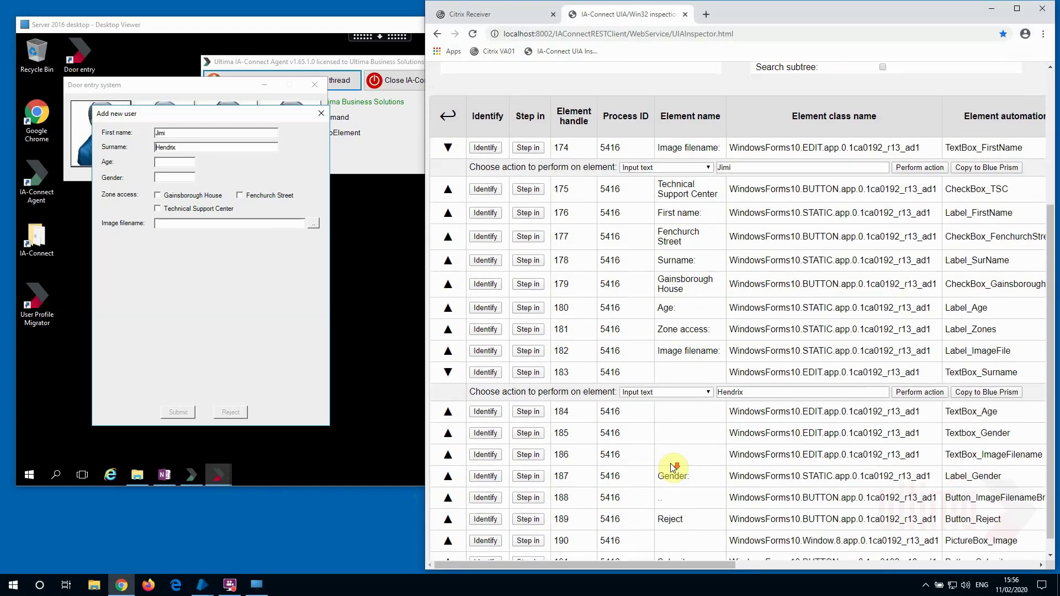
click(448, 394)
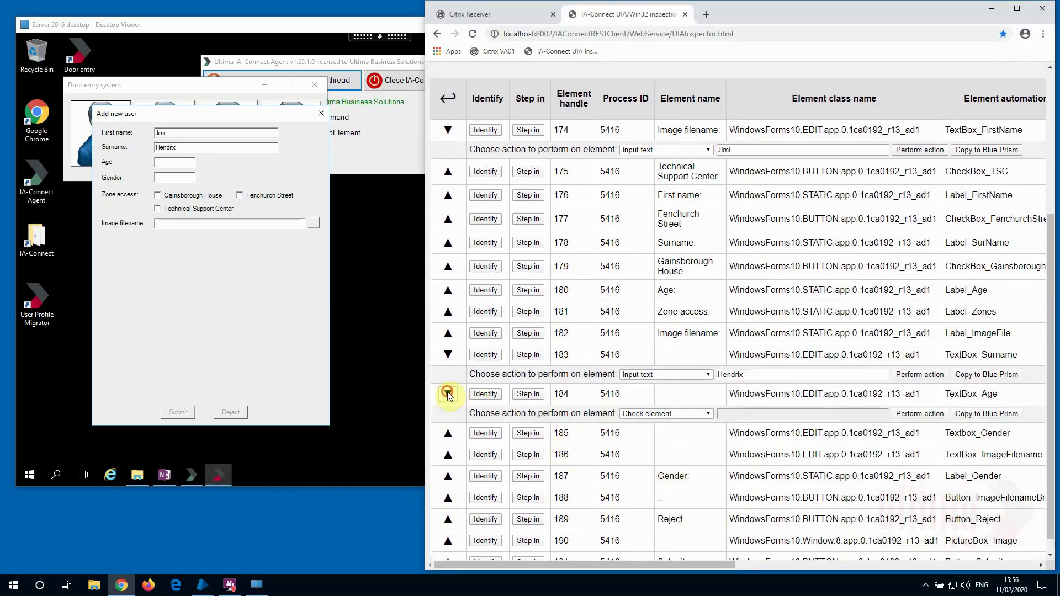
click(640, 414)
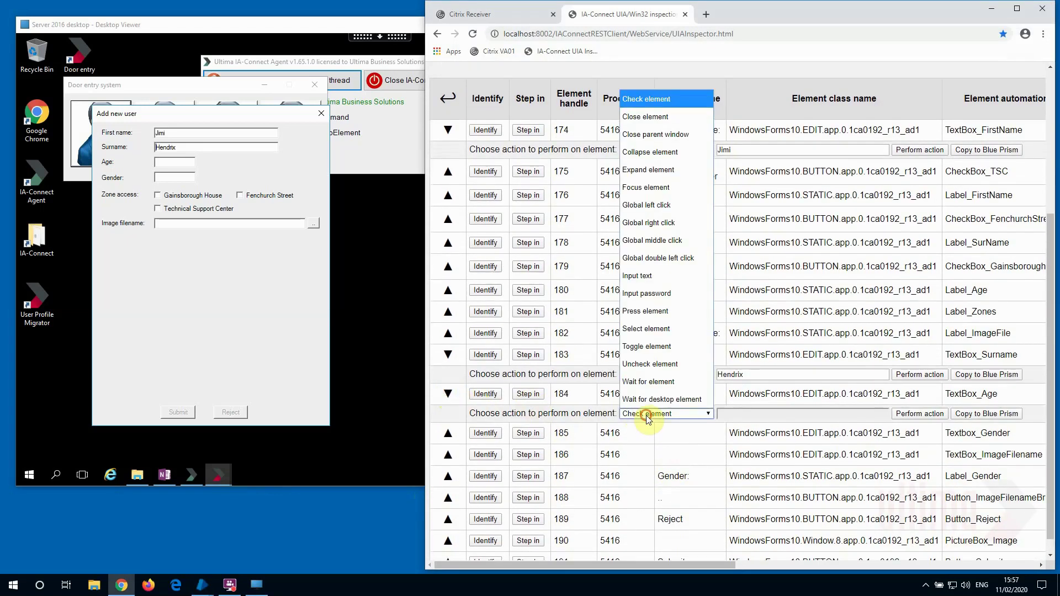
click(662, 276)
click(742, 414)
text(2)
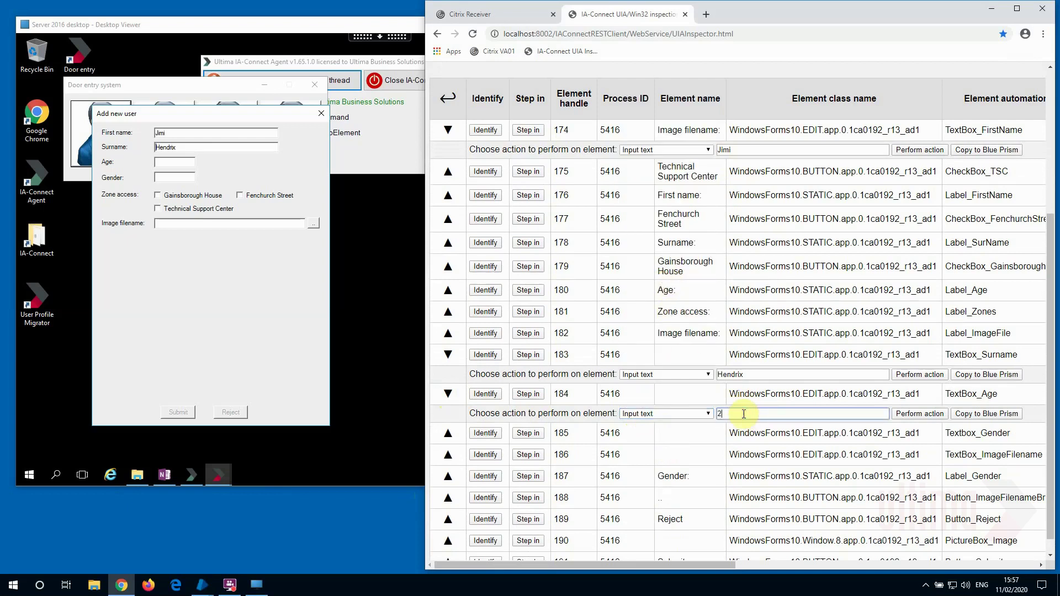
text(7)
click(917, 416)
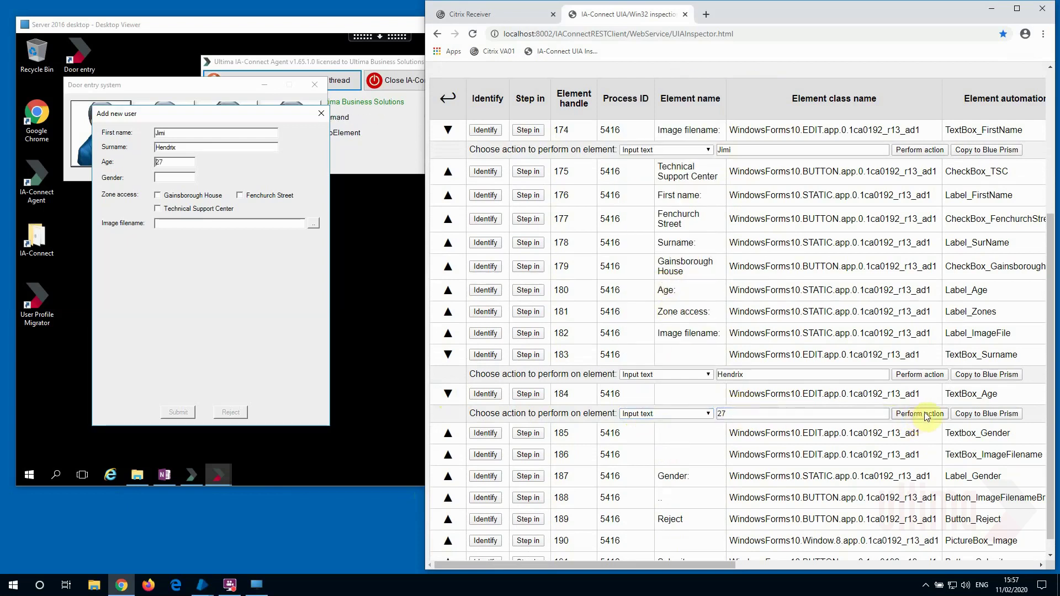
Step: Copy the TextBox_Age input action to Blue Prism, paste its stage below the surname input stage, and move the End stage further down
mouse_move(204, 584)
click(250, 556)
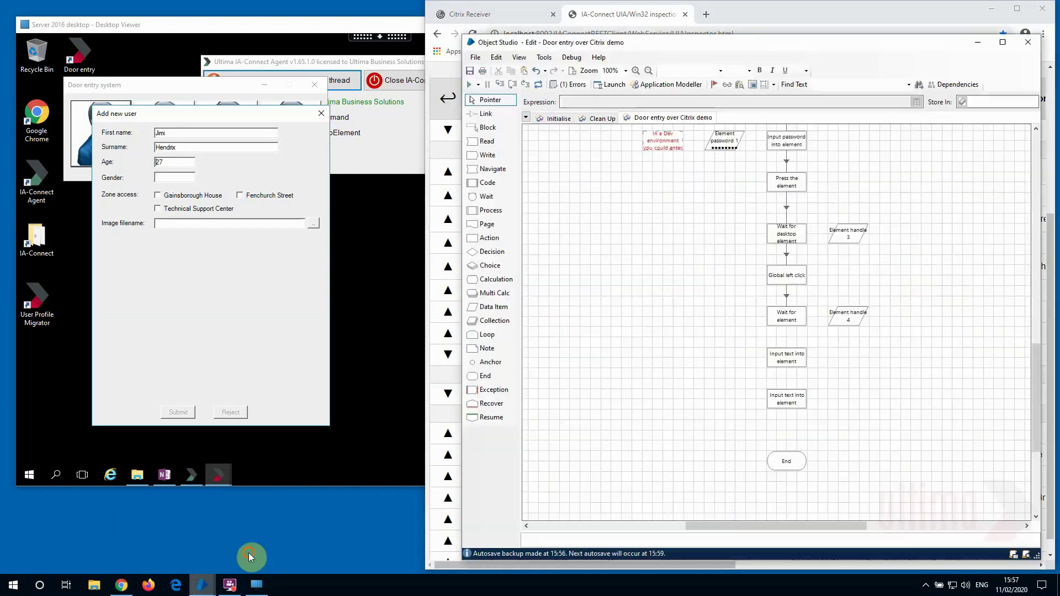
key(ctrl+v)
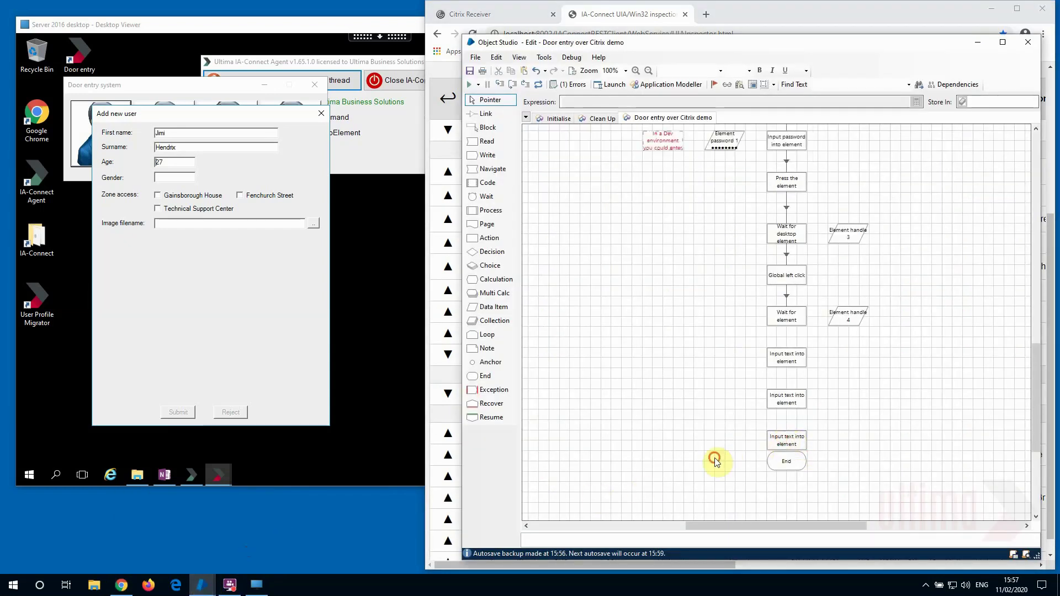
scroll(715, 460, down, 2)
drag(788, 348, 788, 439)
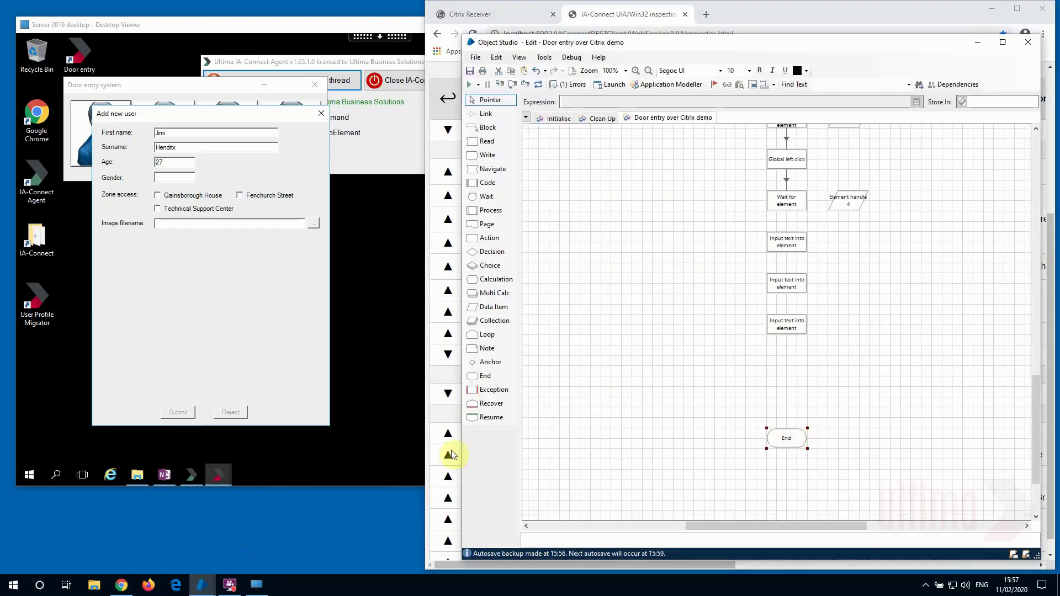
Step: Back in the inspector, perform an "Input text" action on Textbox_Gender with the text "Male"
click(428, 455)
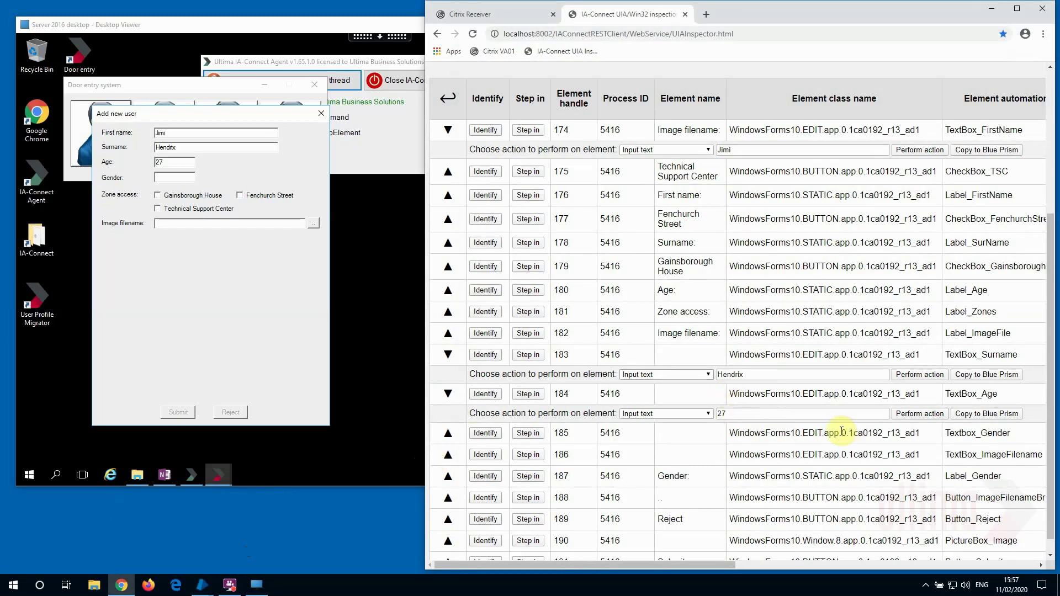
click(448, 434)
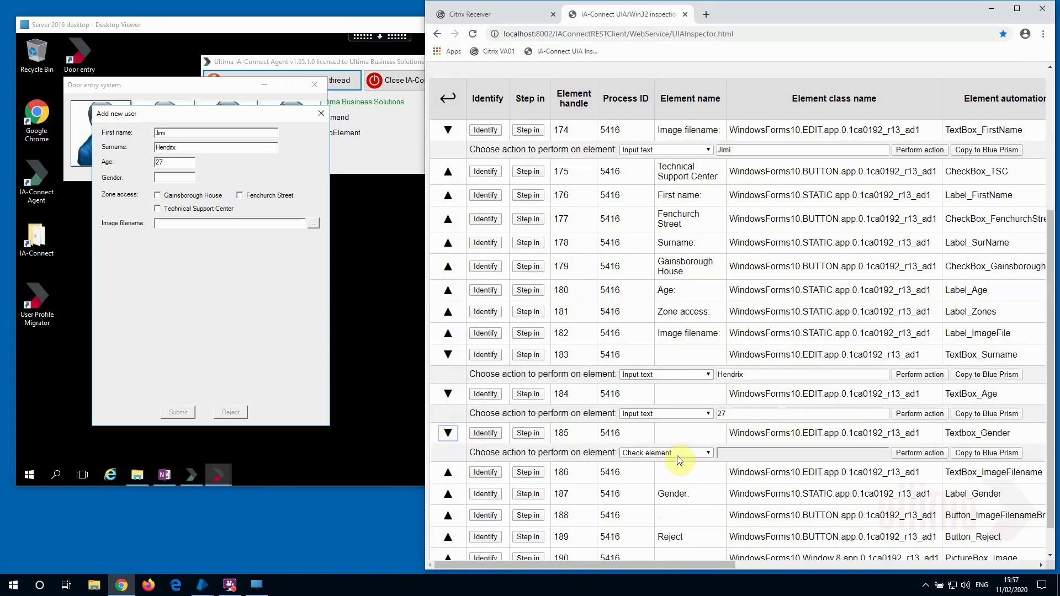
click(681, 453)
click(643, 315)
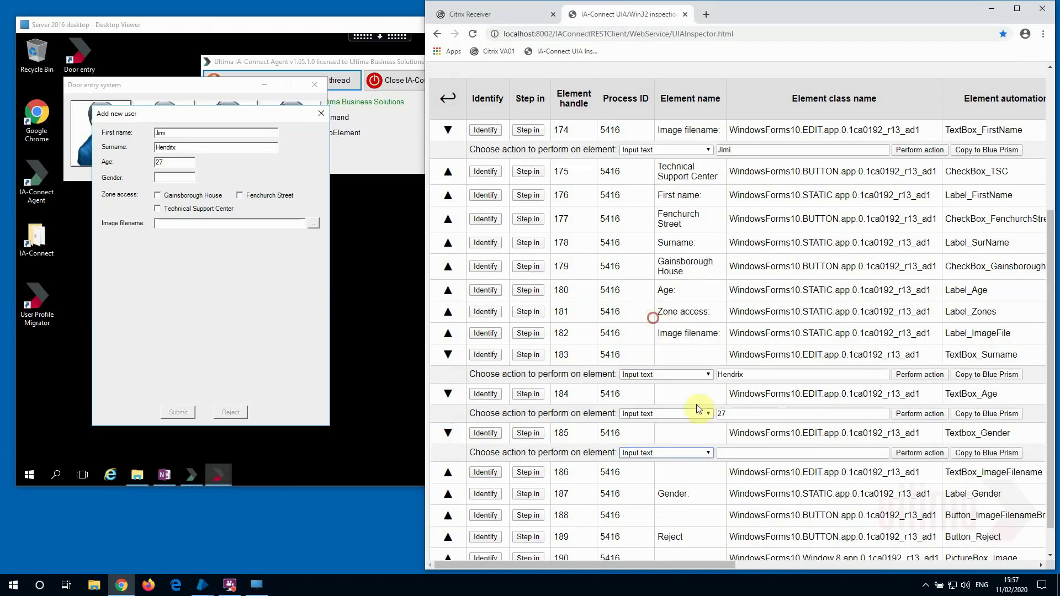
click(736, 452)
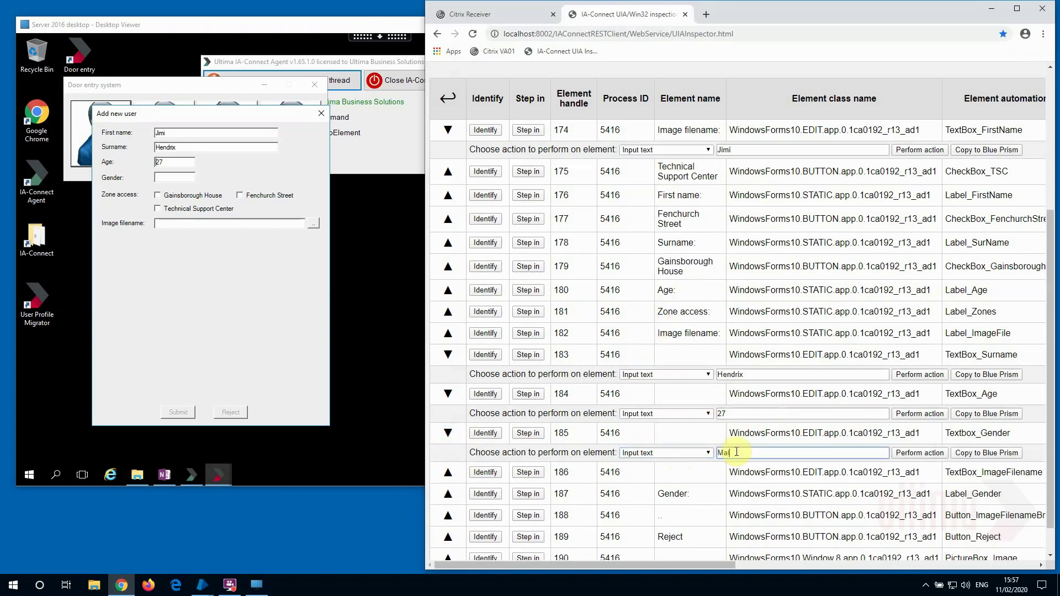
click(920, 452)
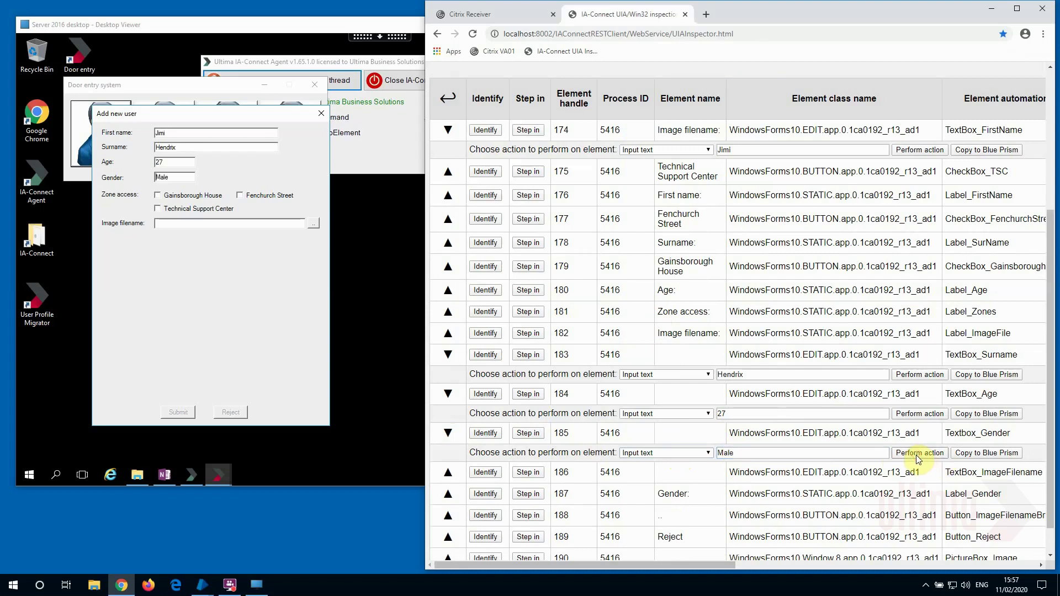
Step: Copy the Textbox_Gender input action to Blue Prism and paste its stage below the age input stage
mouse_move(208, 580)
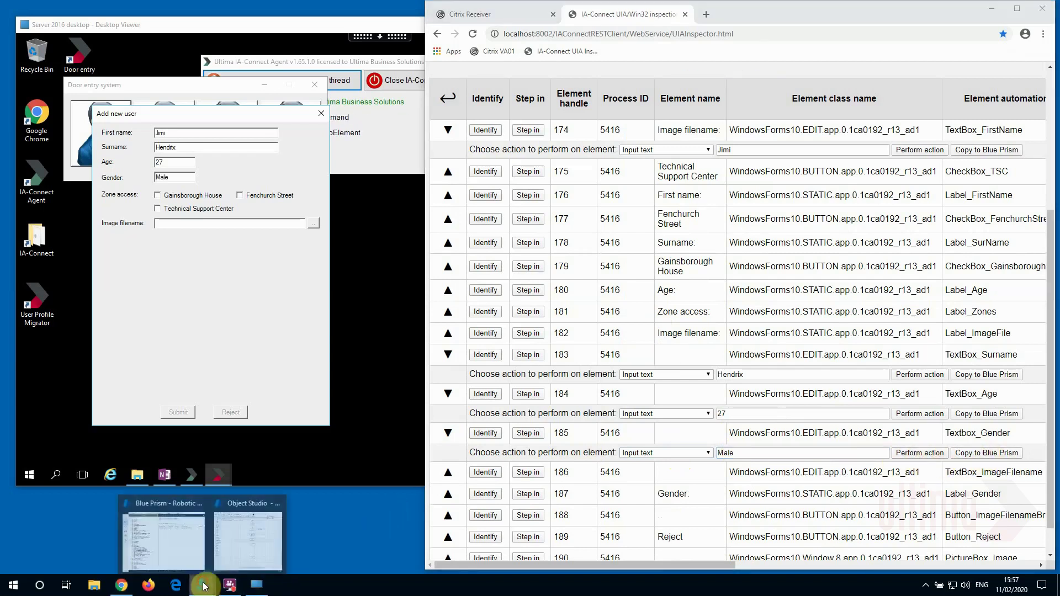
click(229, 547)
key(ctrl+v)
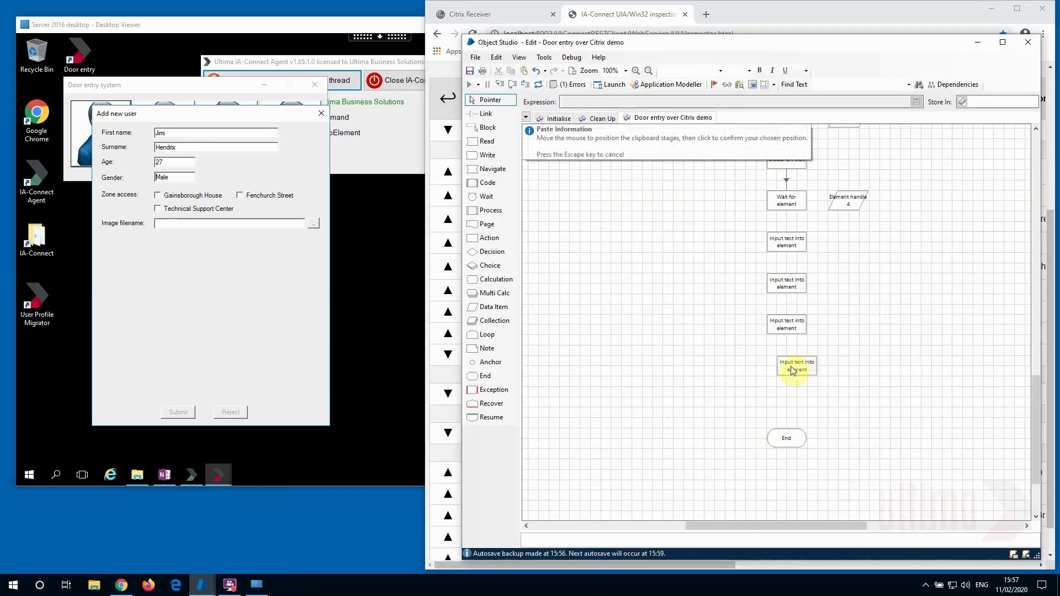
click(790, 369)
scroll(693, 357, down, 1)
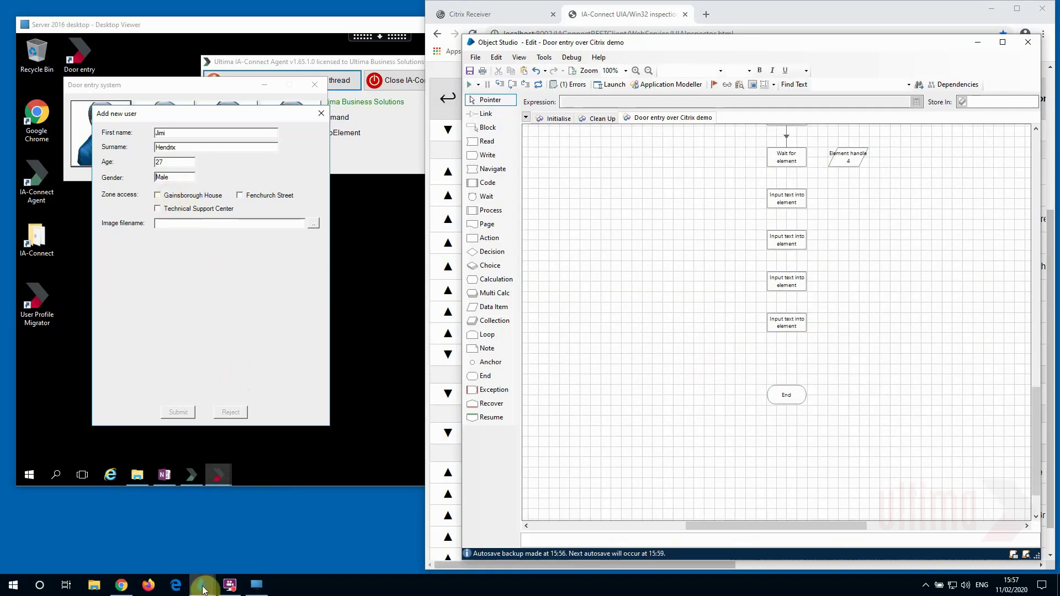
Step: Back in the inspector, identify the Gainsborough House checkbox and perform a "Check element" action on it
mouse_move(204, 582)
click(190, 551)
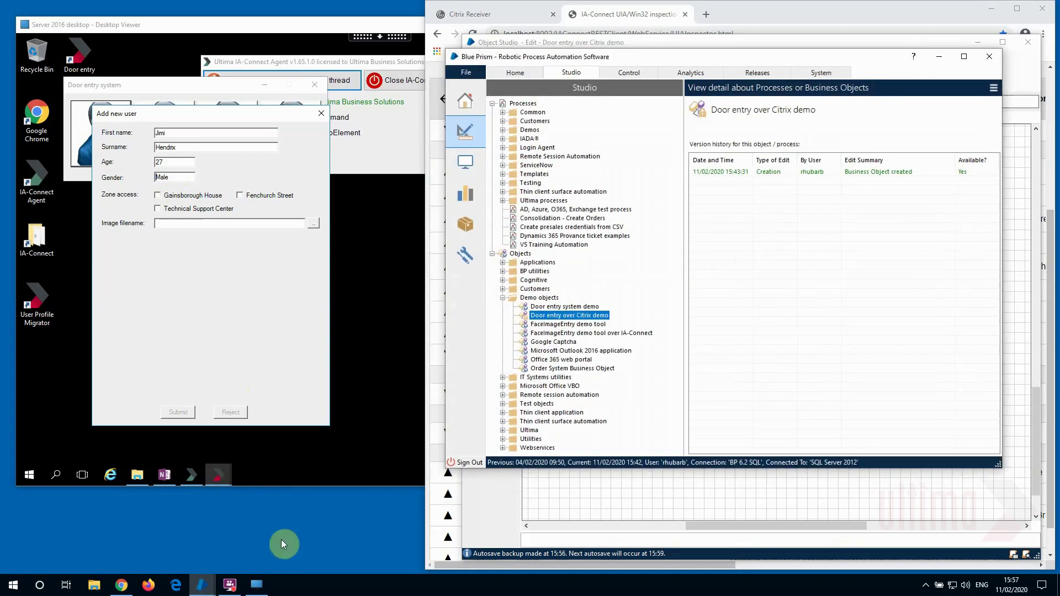
click(425, 555)
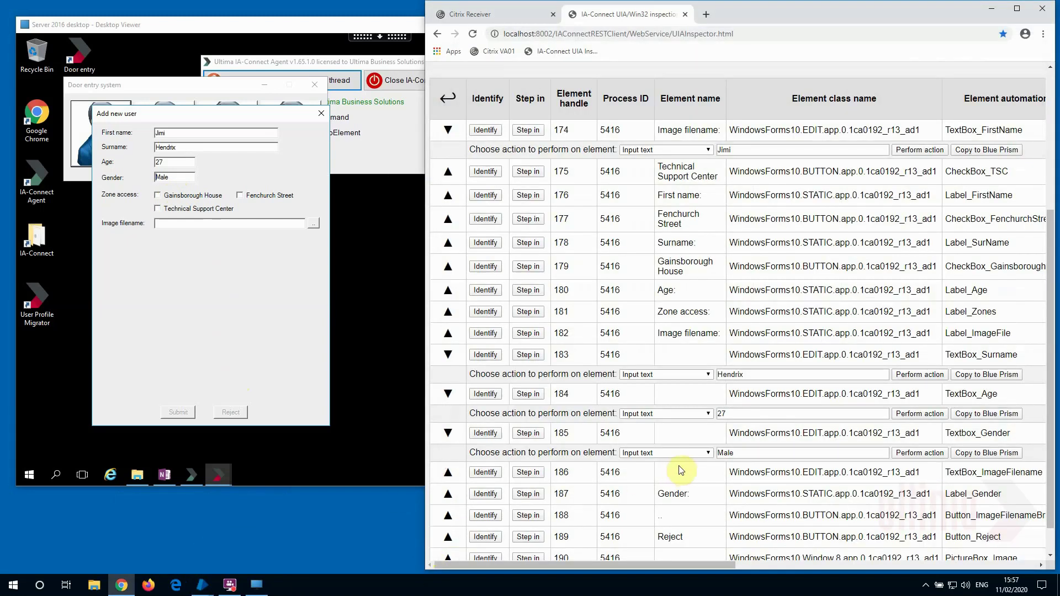
scroll(734, 458, down, 2)
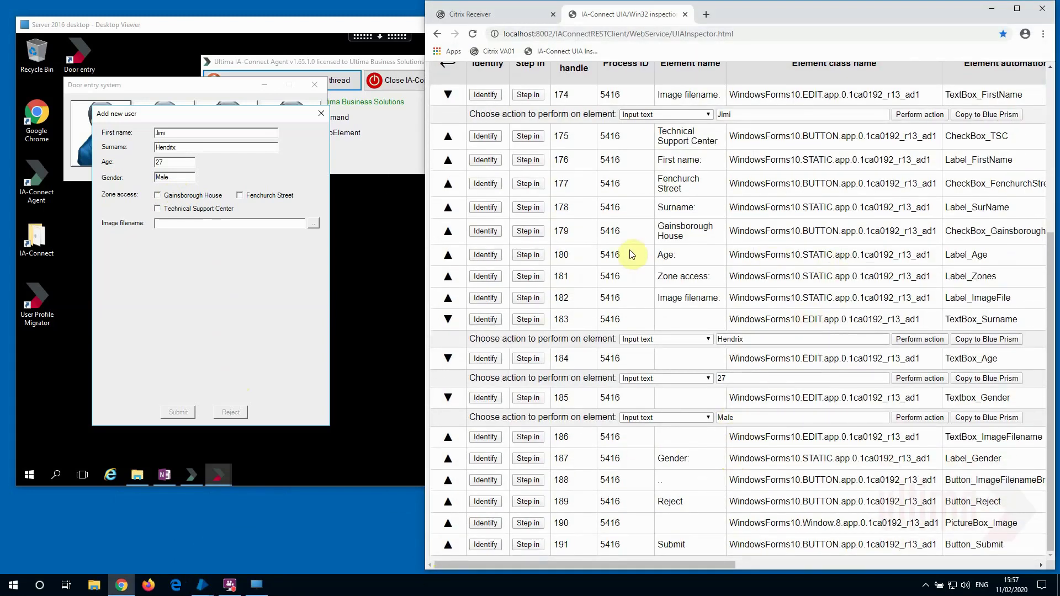
click(481, 231)
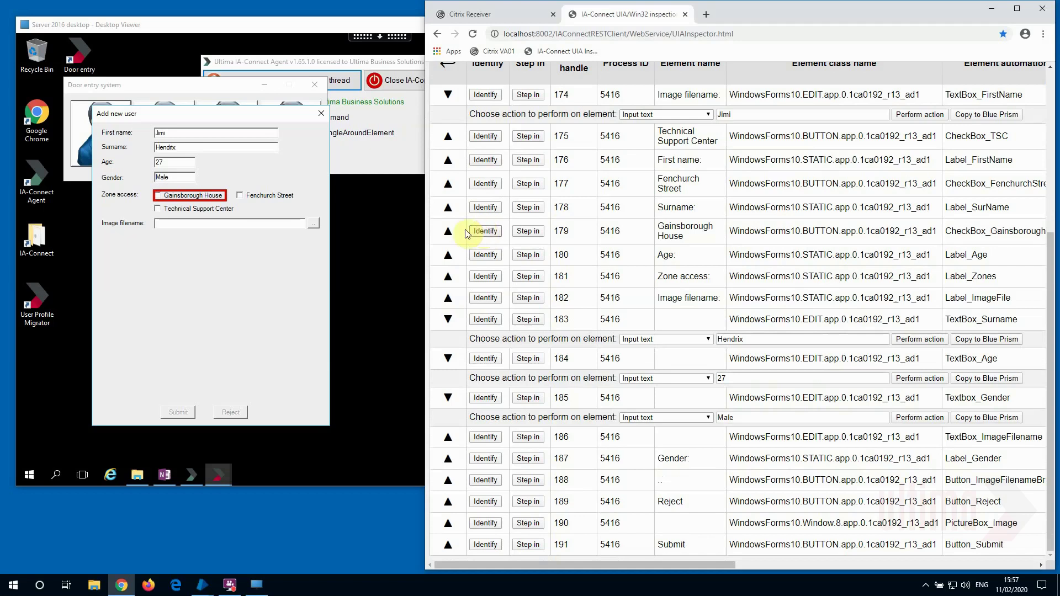
click(447, 230)
click(650, 253)
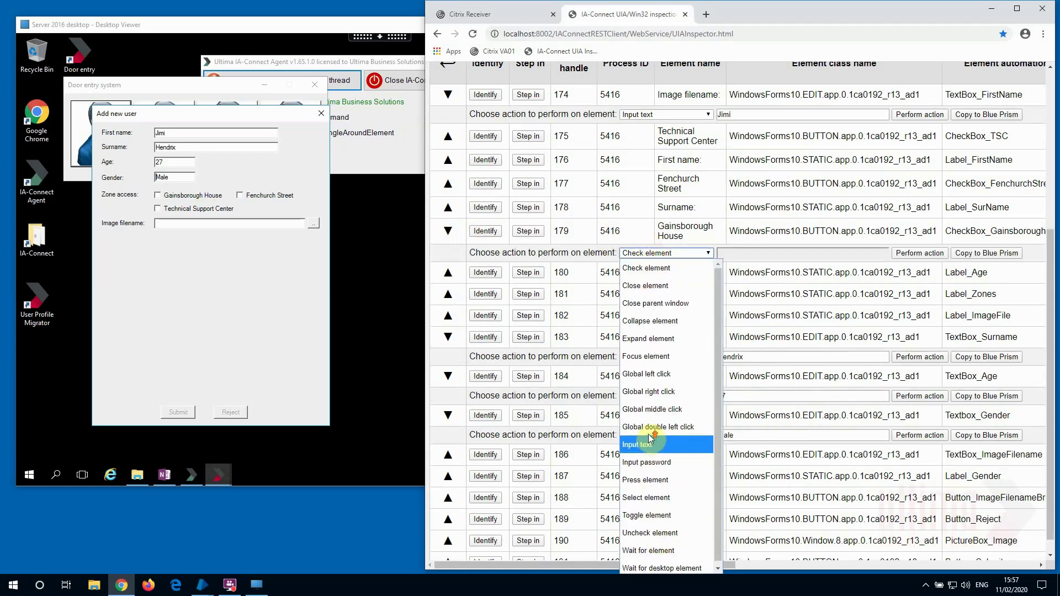
click(656, 276)
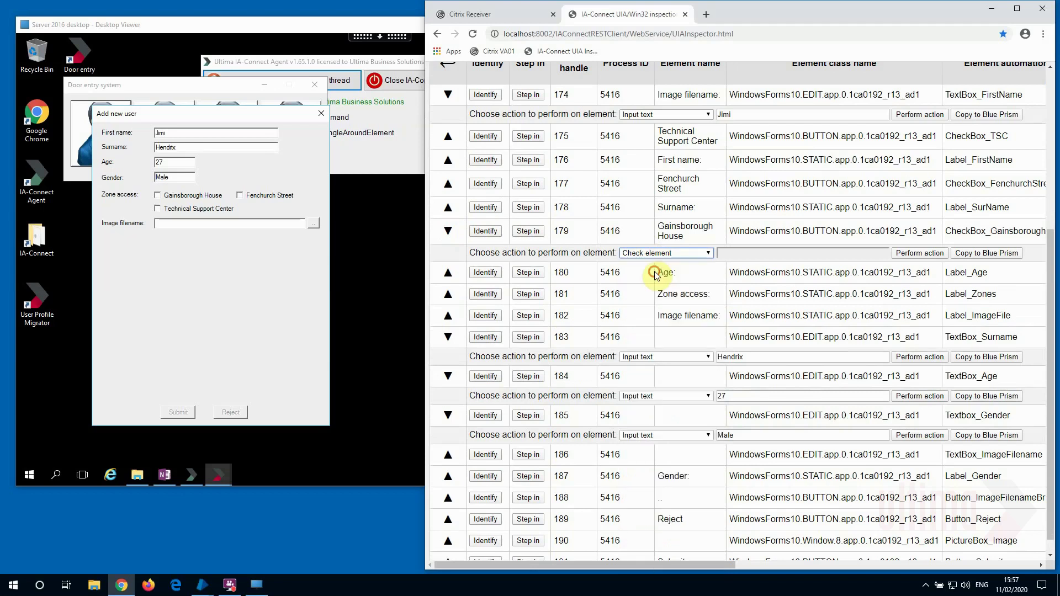
click(927, 255)
Step: Copy the Gainsborough House check action to Blue Prism, paste its stage below the gender input stage, and move End further down
click(977, 255)
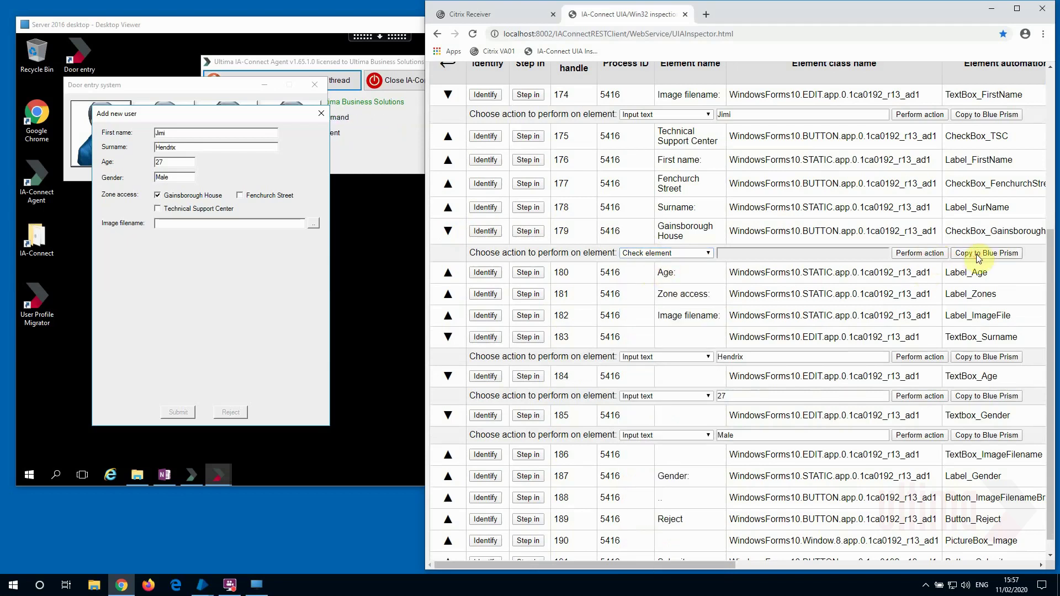
mouse_move(203, 585)
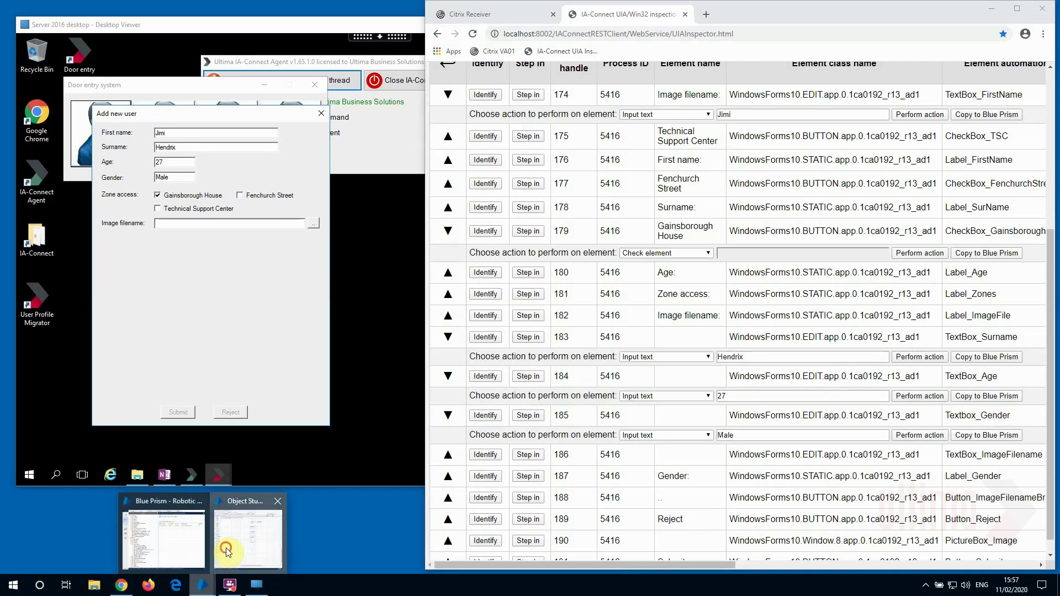
click(226, 550)
key(ctrl+v)
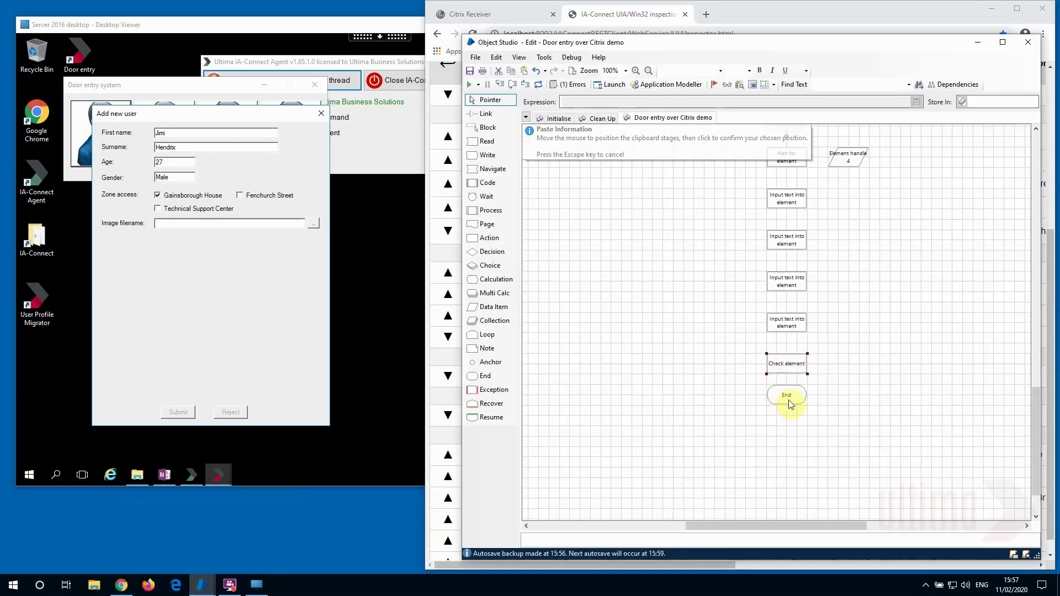
click(789, 467)
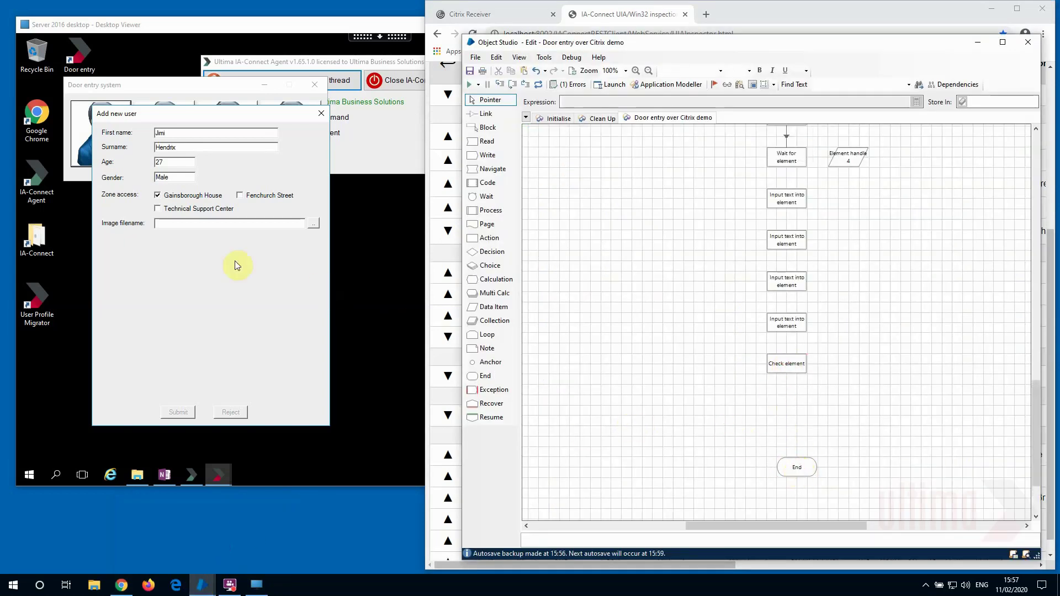
Step: Back in the inspector, identify TextBox_ImageFilename and choose the "Input text" action for it
click(195, 222)
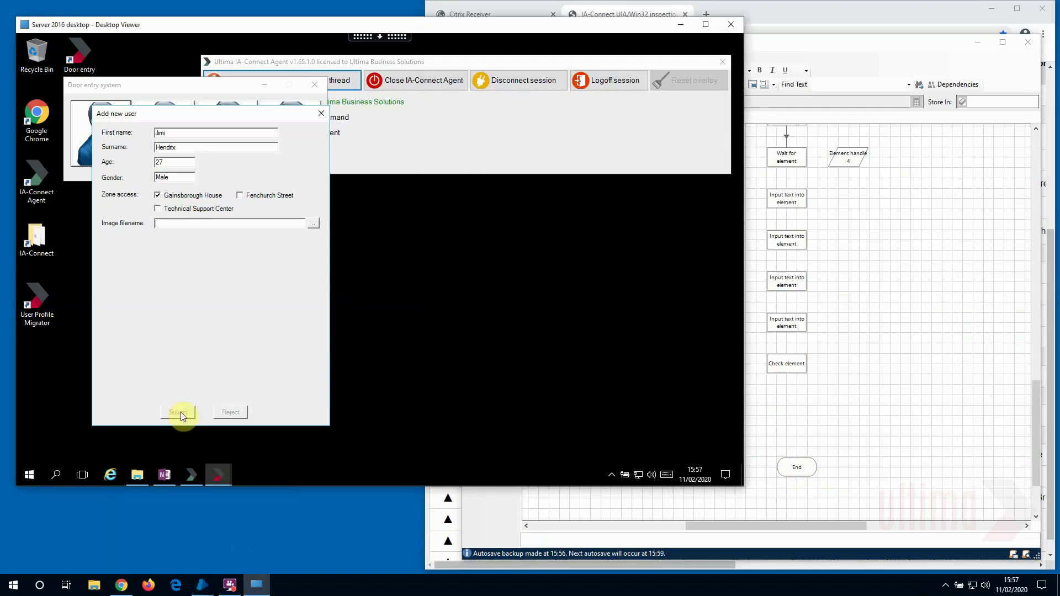
click(774, 409)
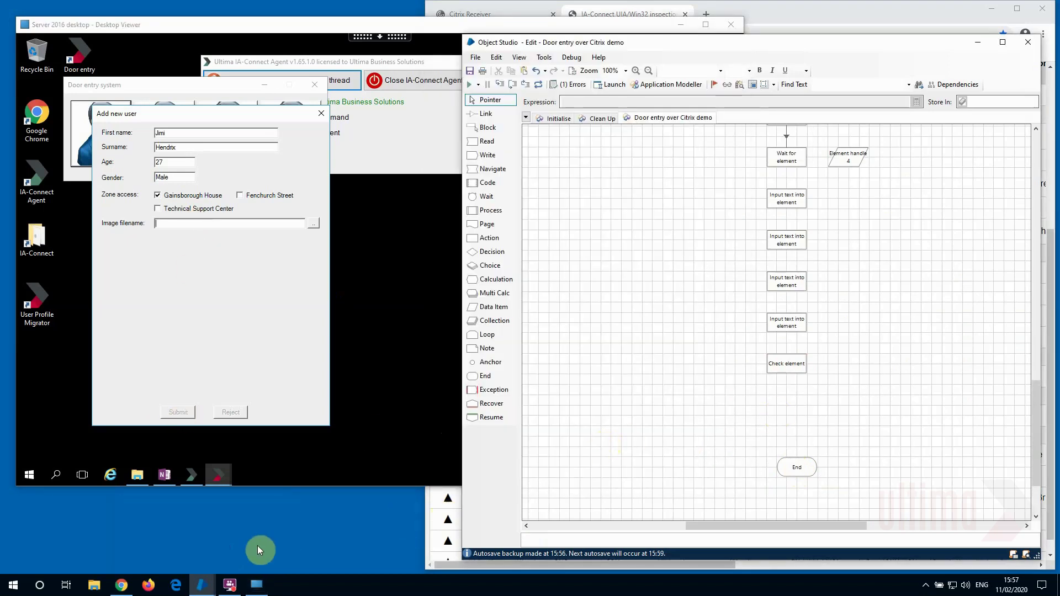
click(121, 585)
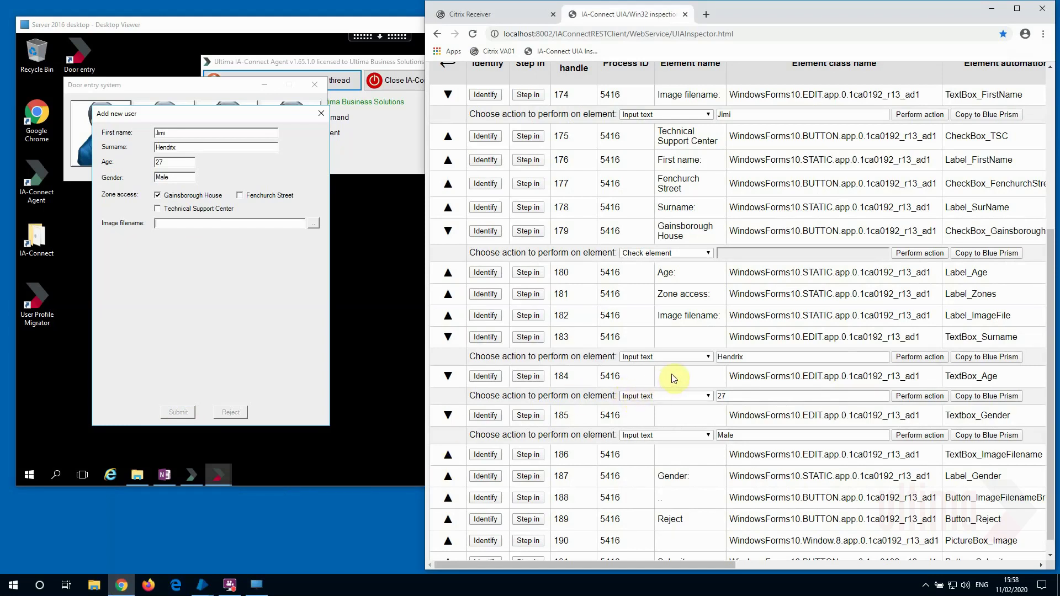
scroll(672, 379, down, 1)
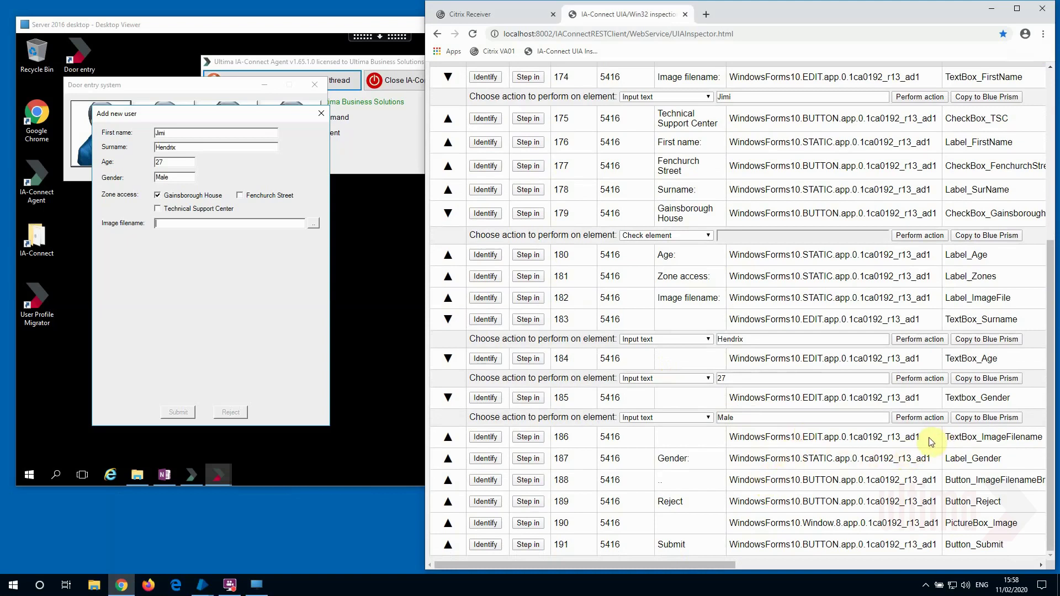
click(486, 438)
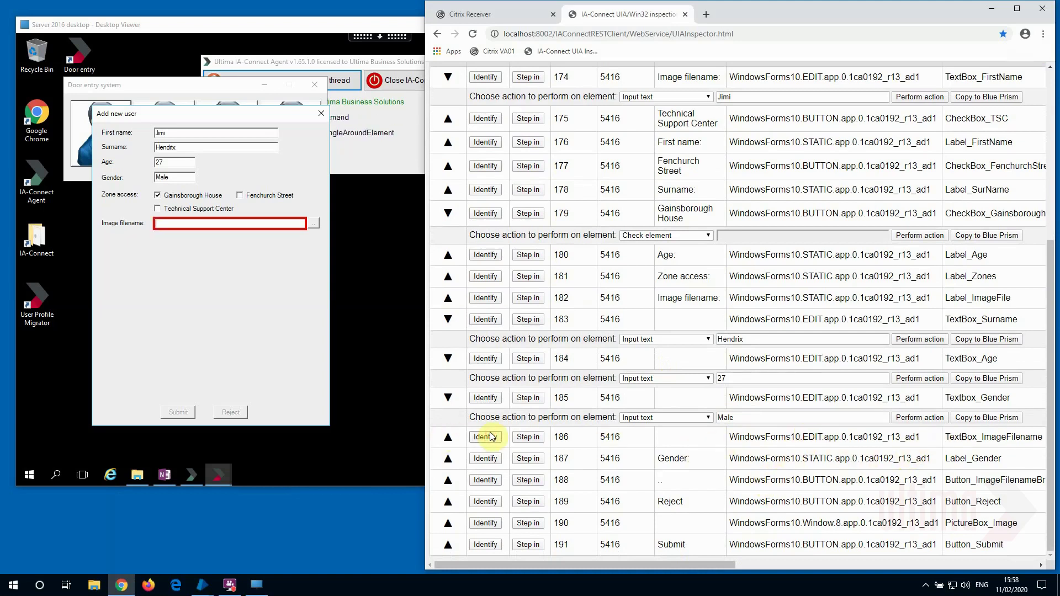
click(448, 437)
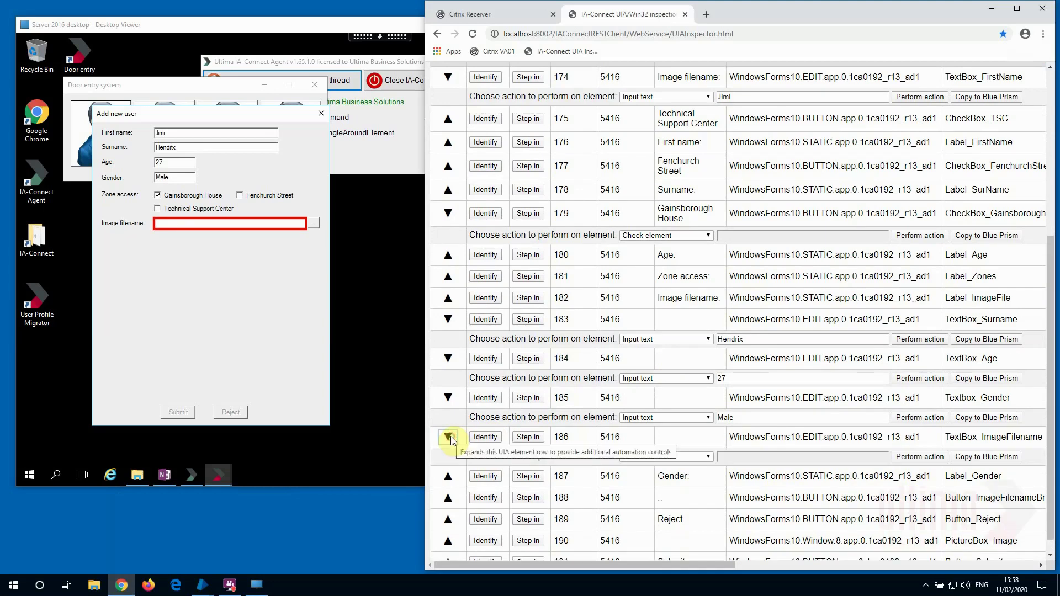
click(689, 457)
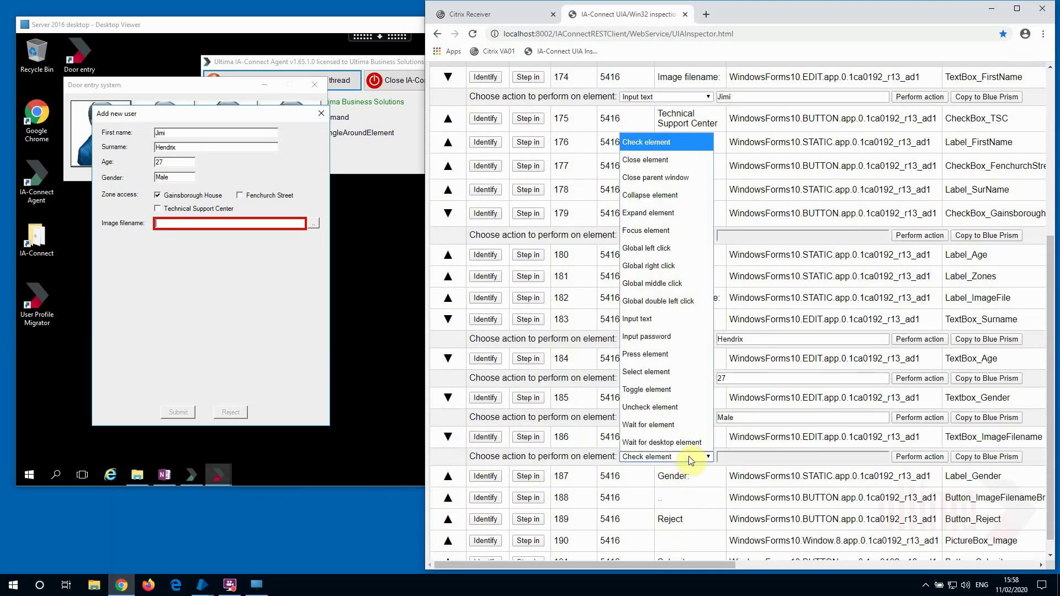
click(655, 319)
click(738, 458)
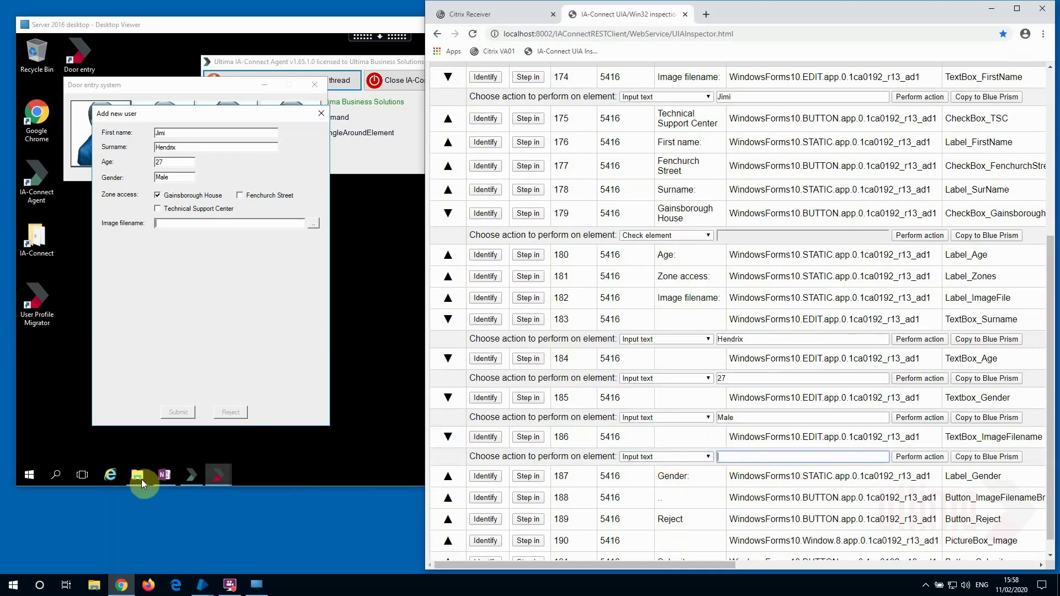
Step: In the Citrix desktop's File Explorer, open Downloads\Face images and locate Faces - Smiley.jpg
click(140, 476)
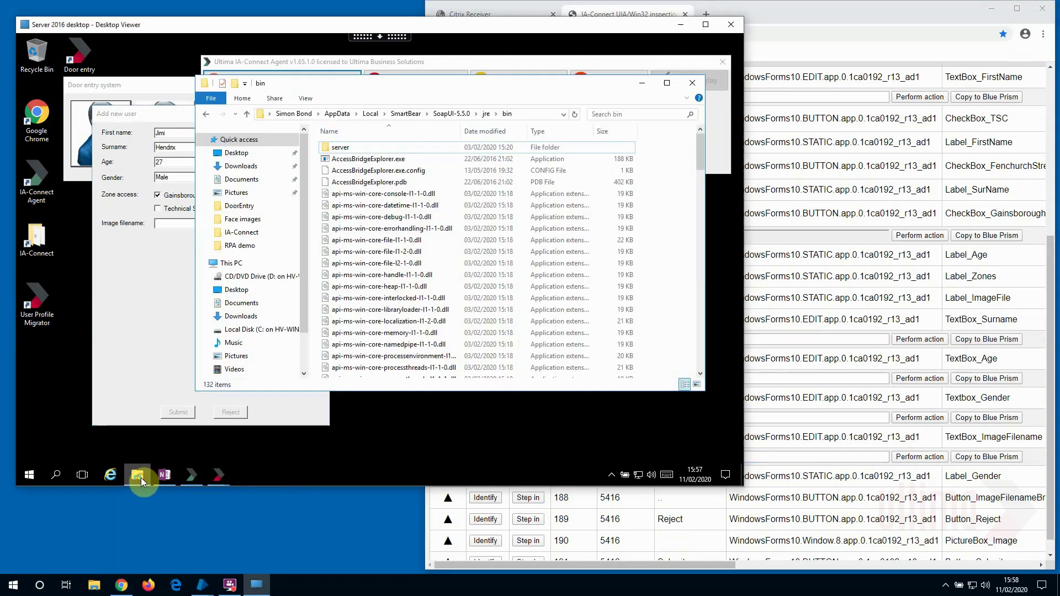
click(241, 166)
double_click(343, 147)
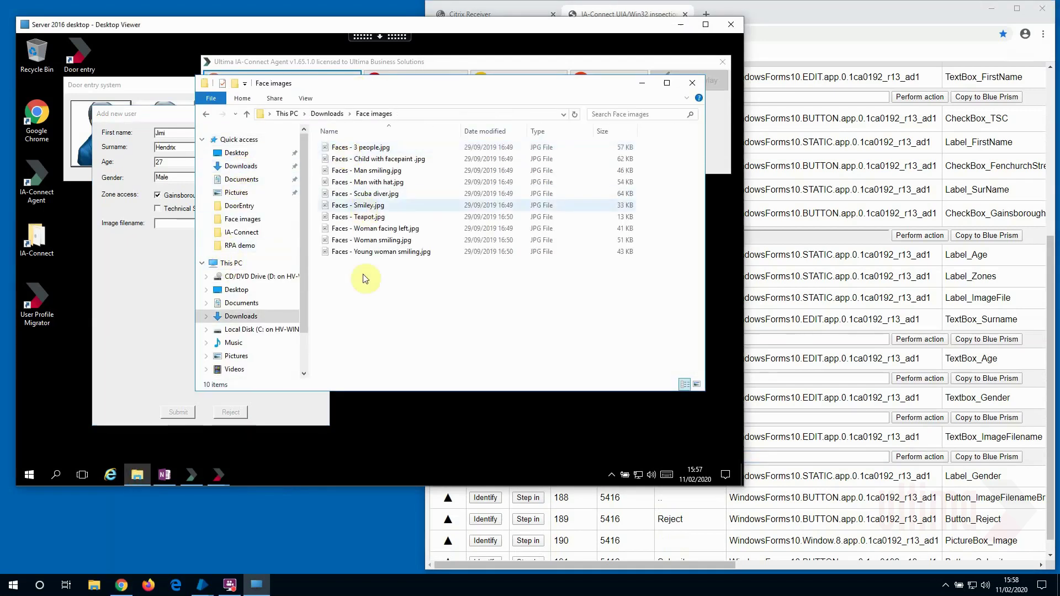
right_click(370, 207)
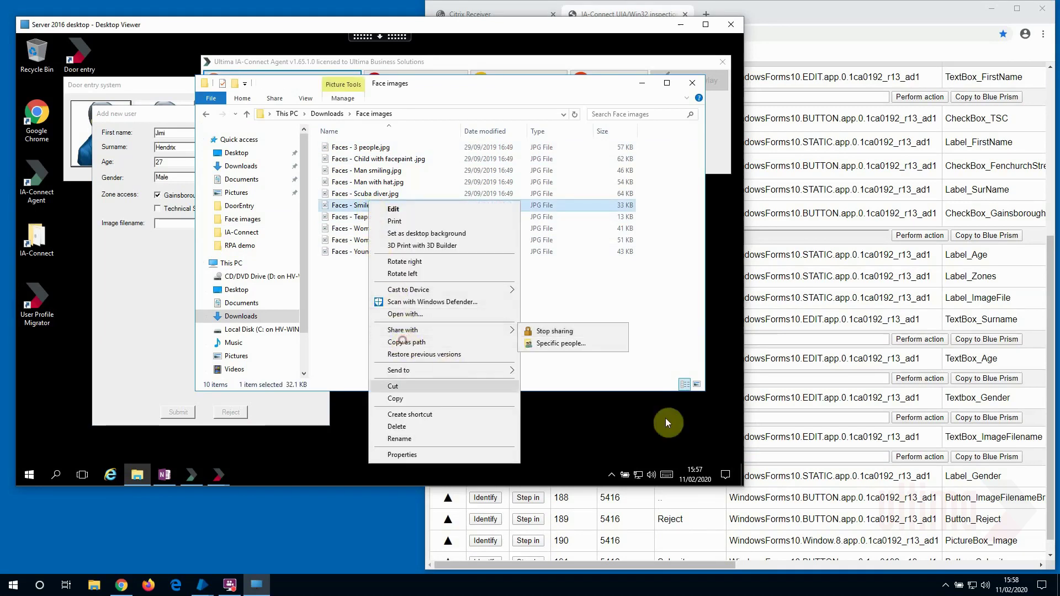
Step: In the inspector, enter the path to Downloads\Face images\Faces - Smiley.jpg for TextBox_ImageFilename and perform its "Input text" action
click(744, 457)
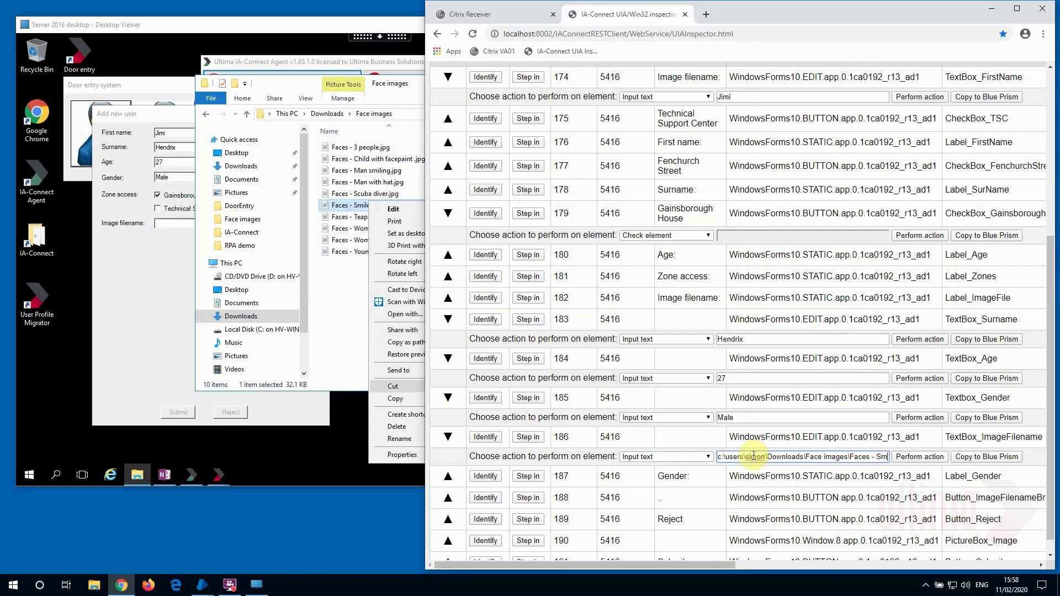
text(iley.)
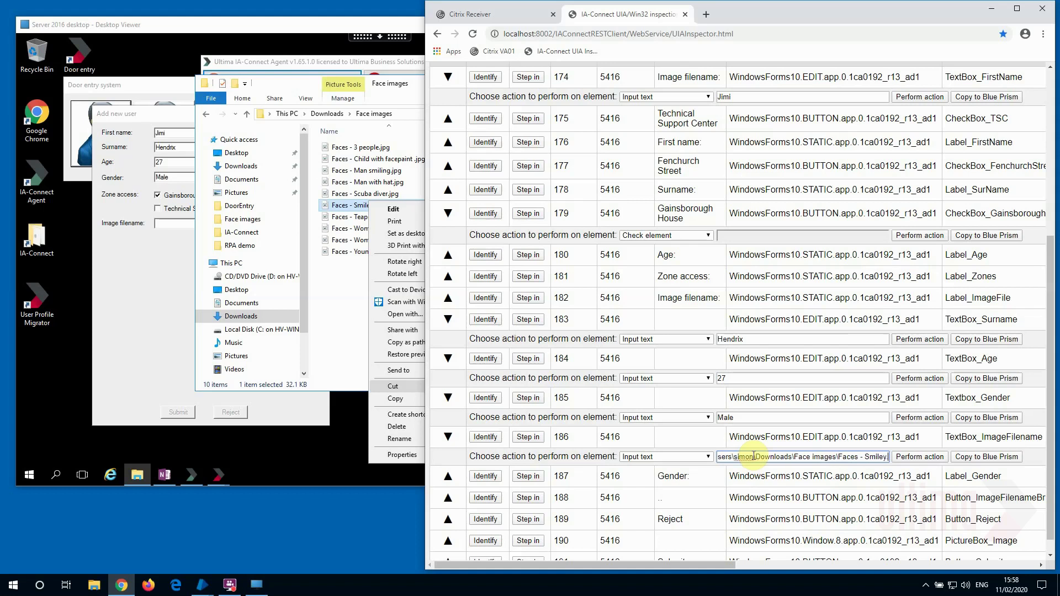
text(jpg)
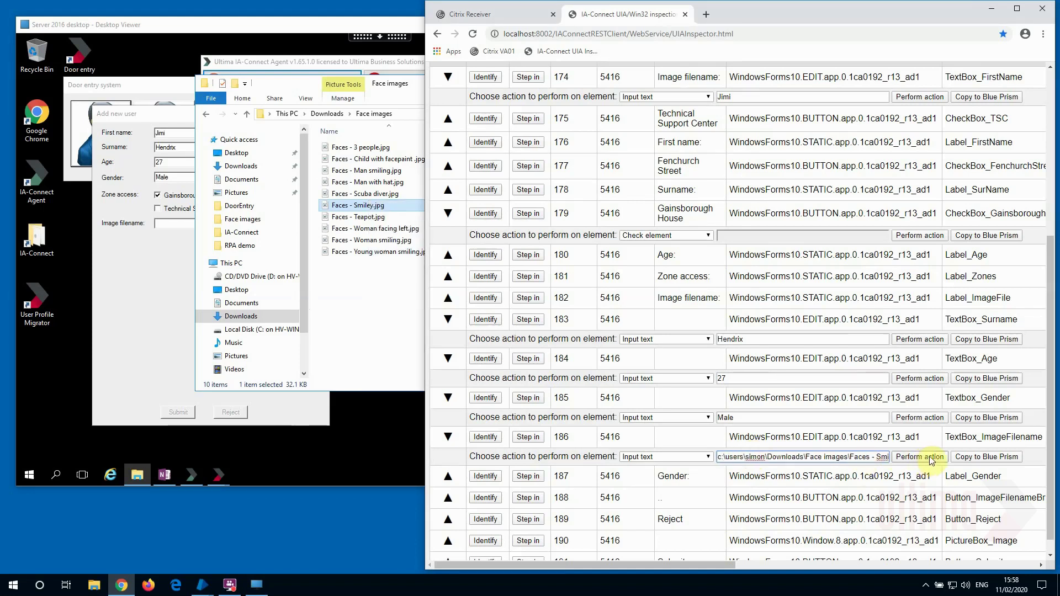
click(930, 457)
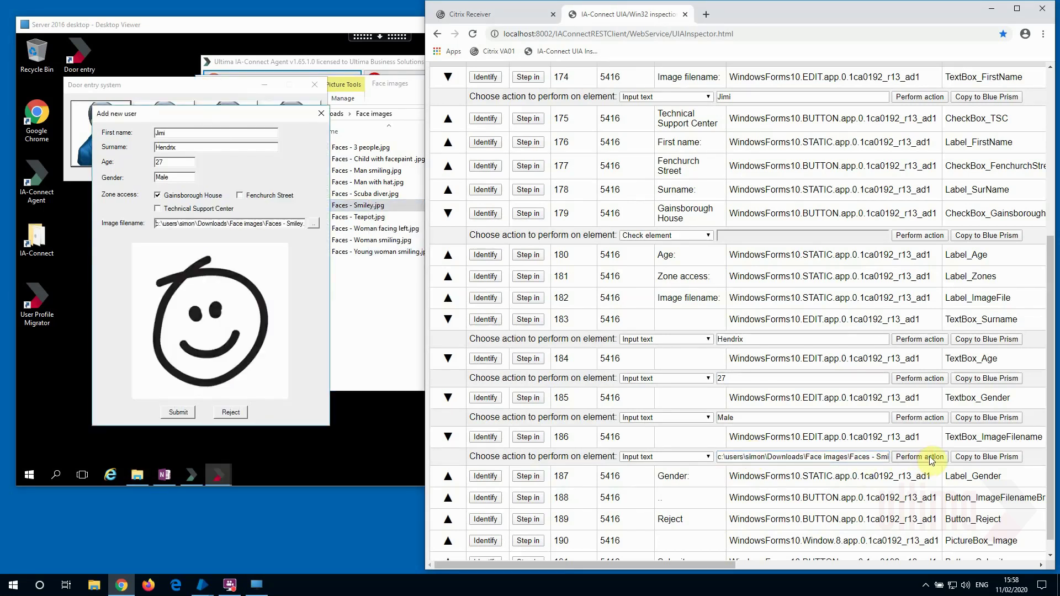
Step: Copy the image filename input action to Blue Prism, paste its stage below the Check element stage, and move End further down
click(206, 586)
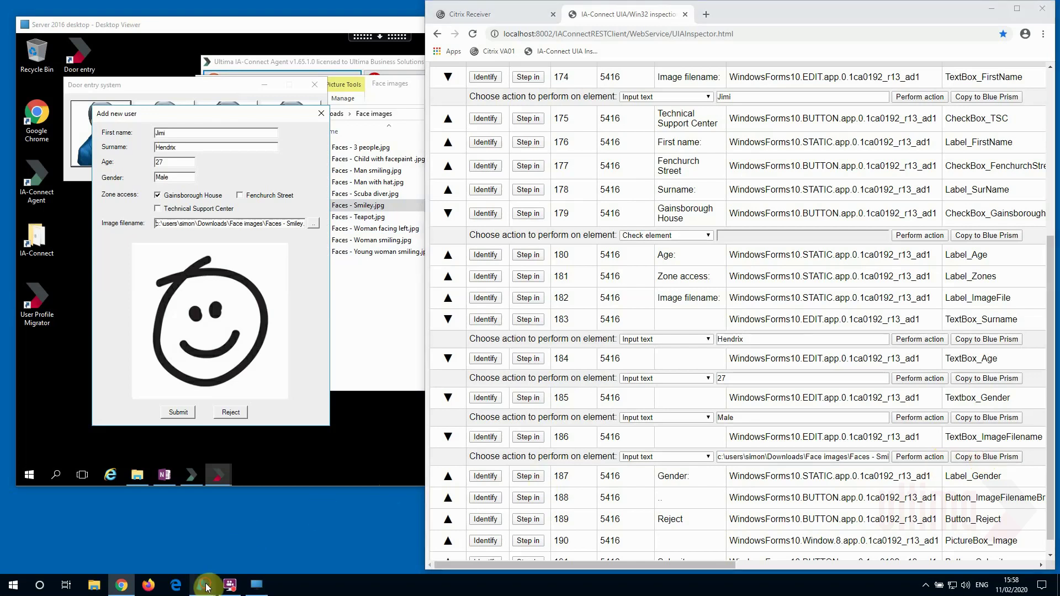
click(238, 546)
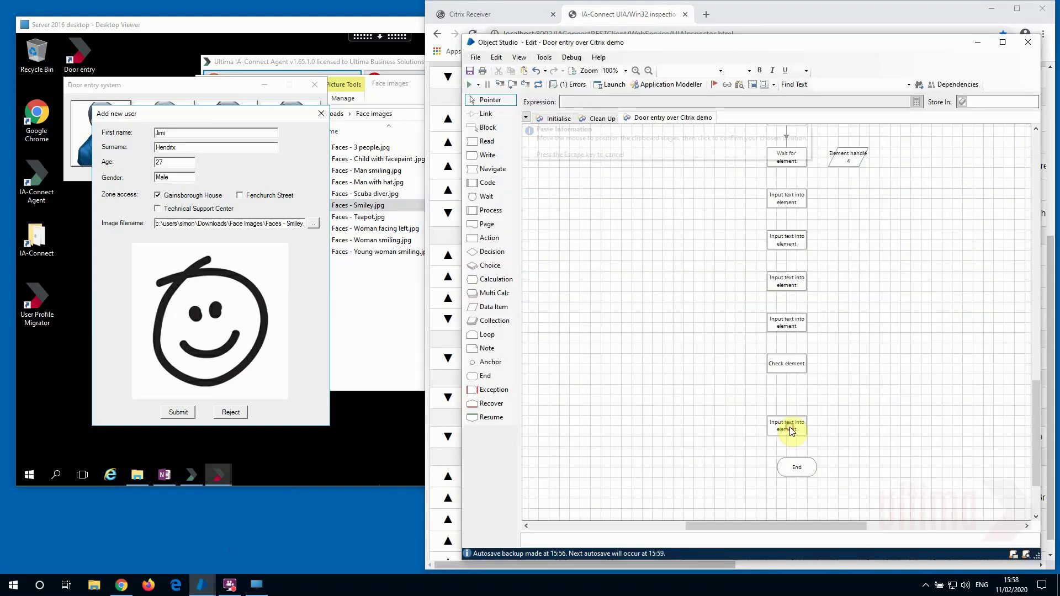
click(790, 414)
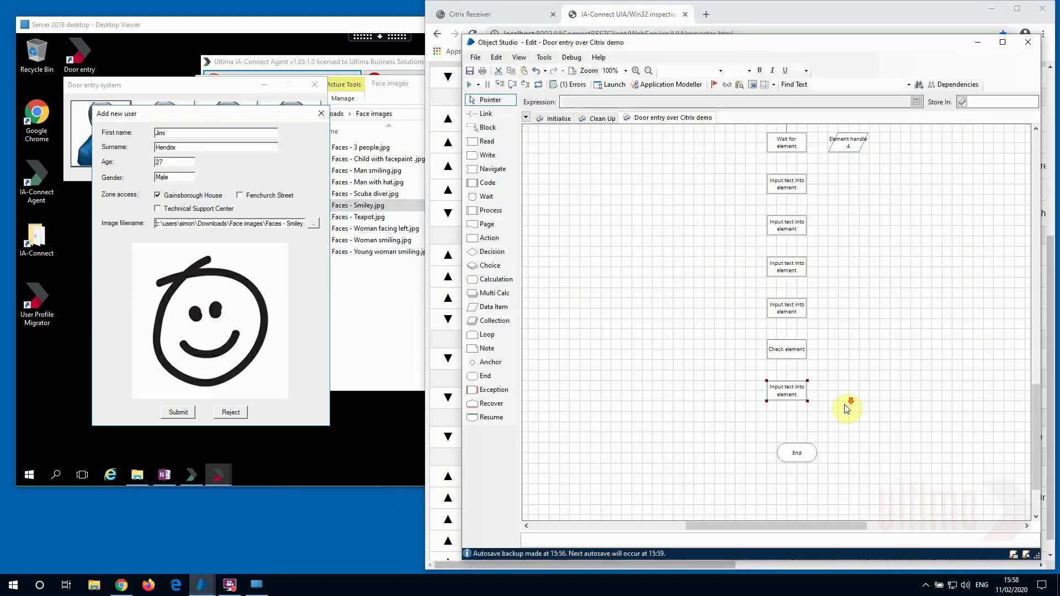
scroll(845, 407, down, 2)
drag(799, 414, 792, 474)
click(730, 401)
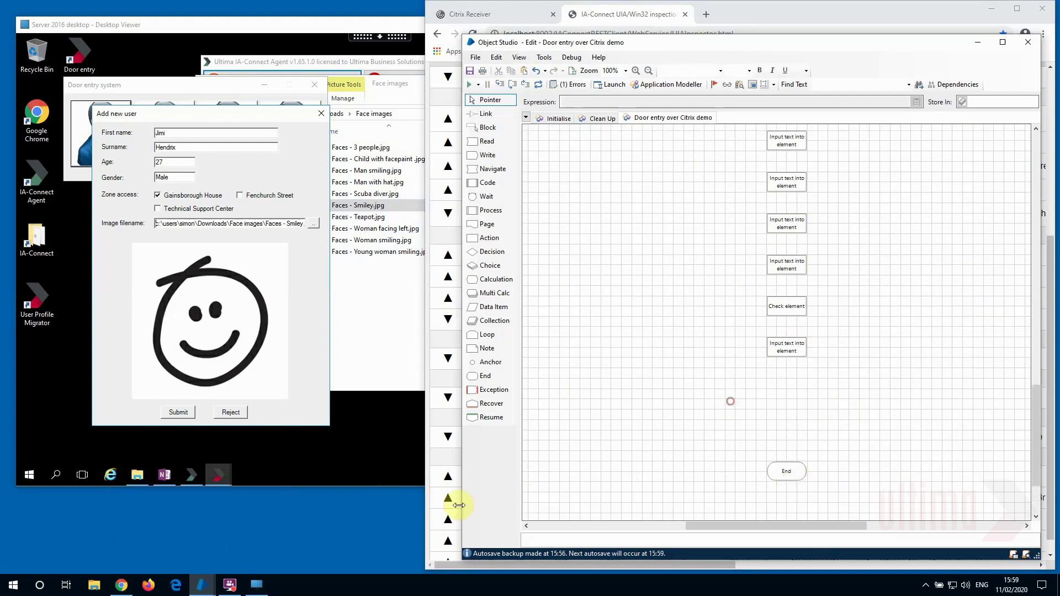
Step: Back in the inspector, choose the "Global left click" action for Button_Submit and perform it
click(426, 498)
scroll(673, 459, down, 1)
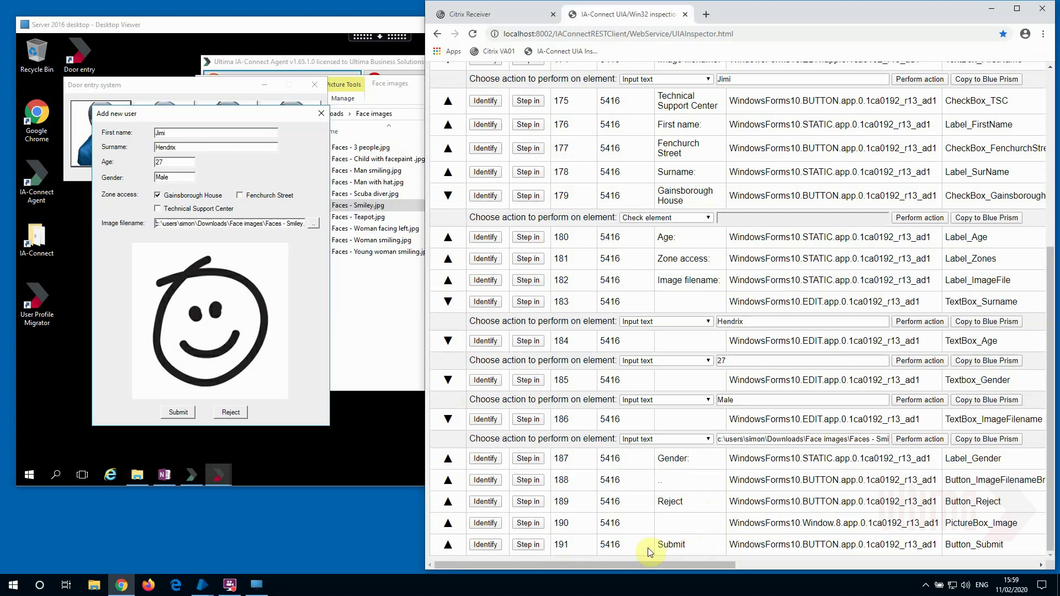
click(448, 544)
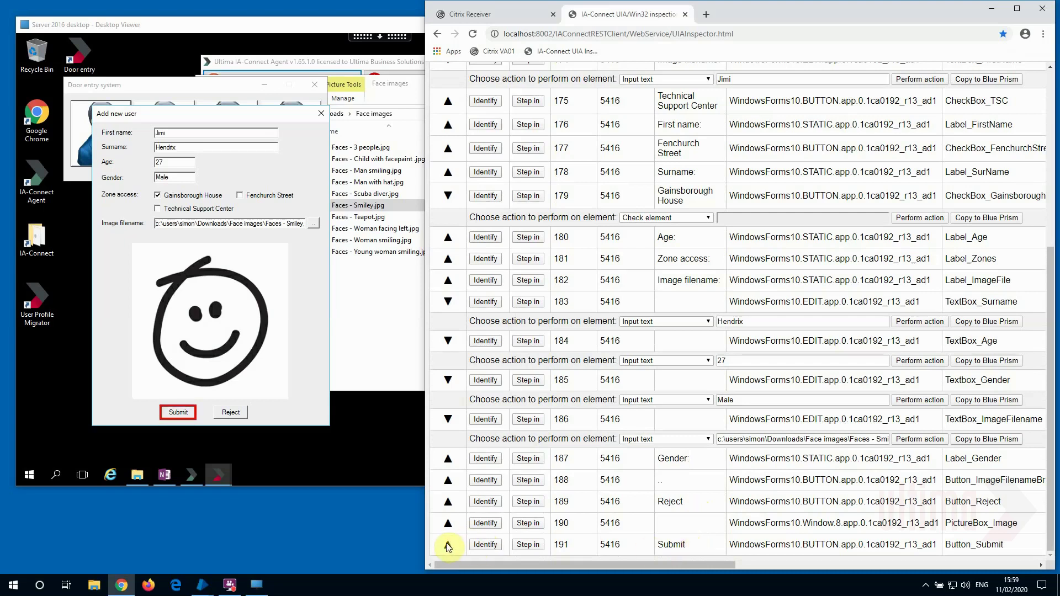
click(673, 546)
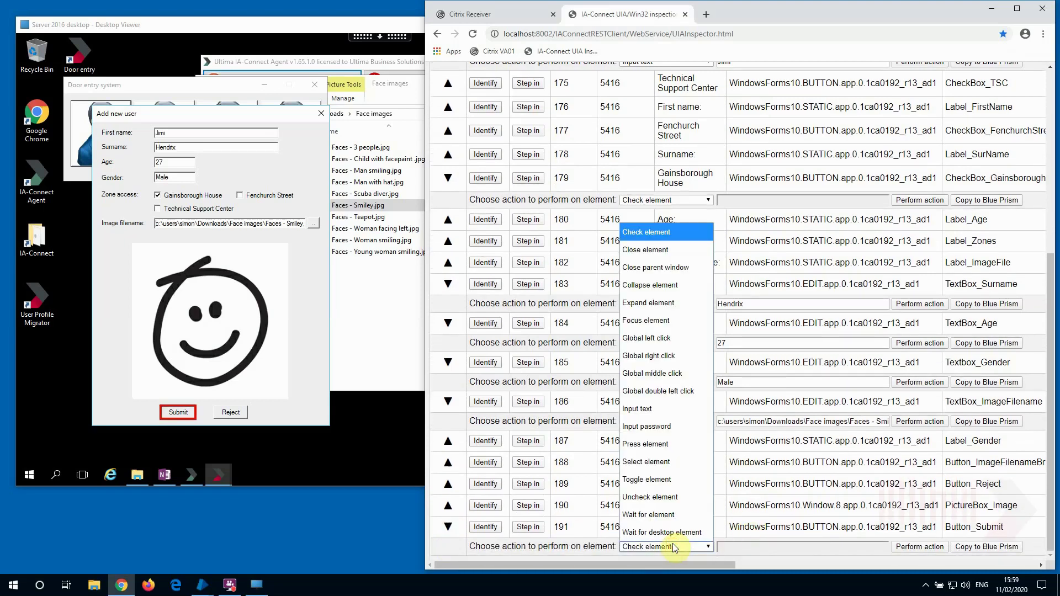
click(649, 338)
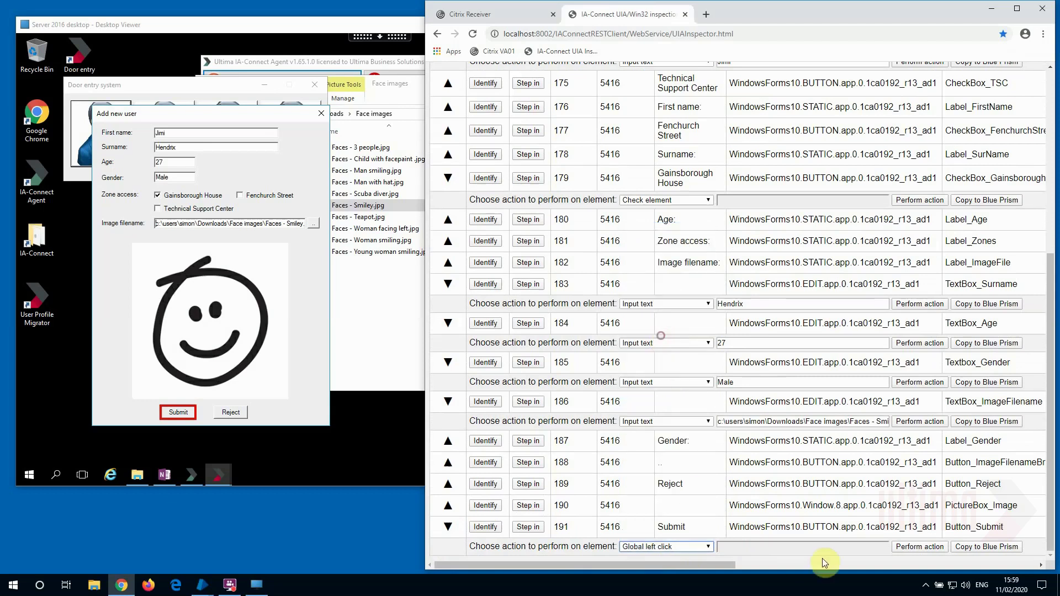
click(910, 547)
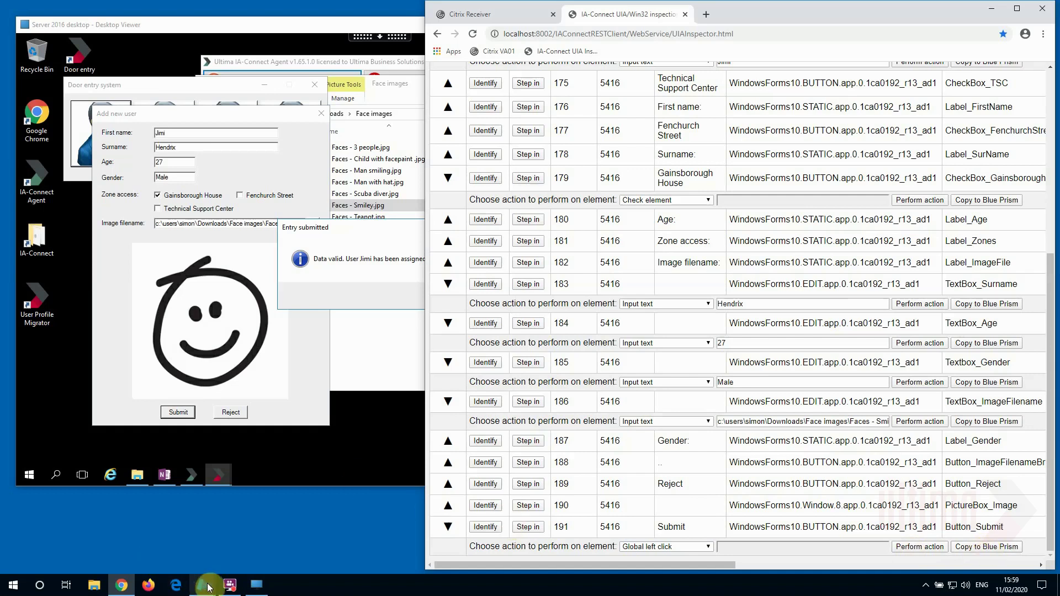
Step: Copy the Submit click action to Blue Prism, paste its stage below the image filename input stage, and move End further down
mouse_move(204, 580)
click(243, 551)
key(ctrl+v)
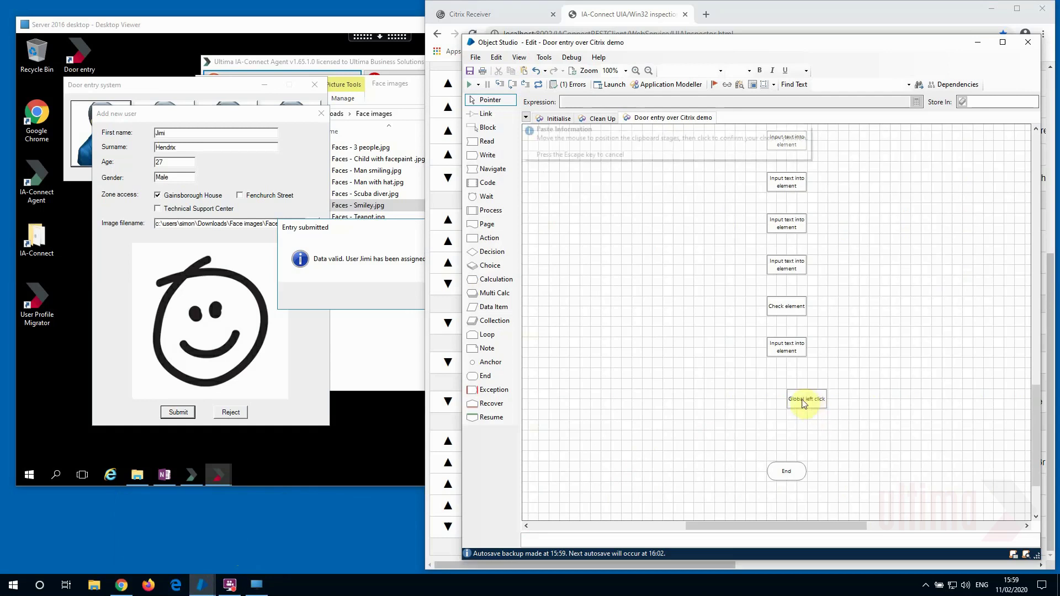
click(787, 393)
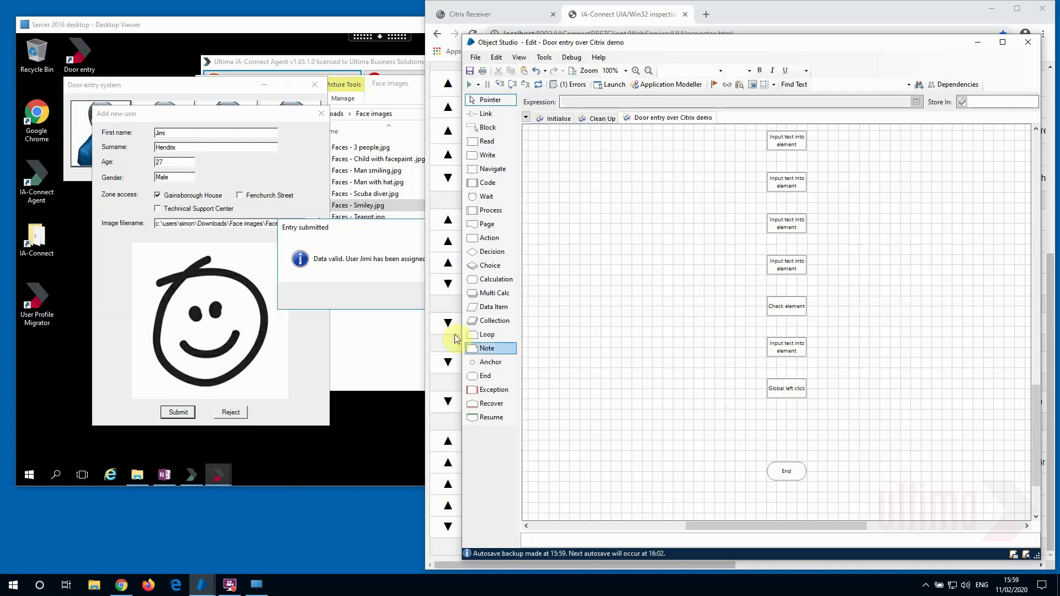
click(367, 278)
scroll(912, 394, down, 2)
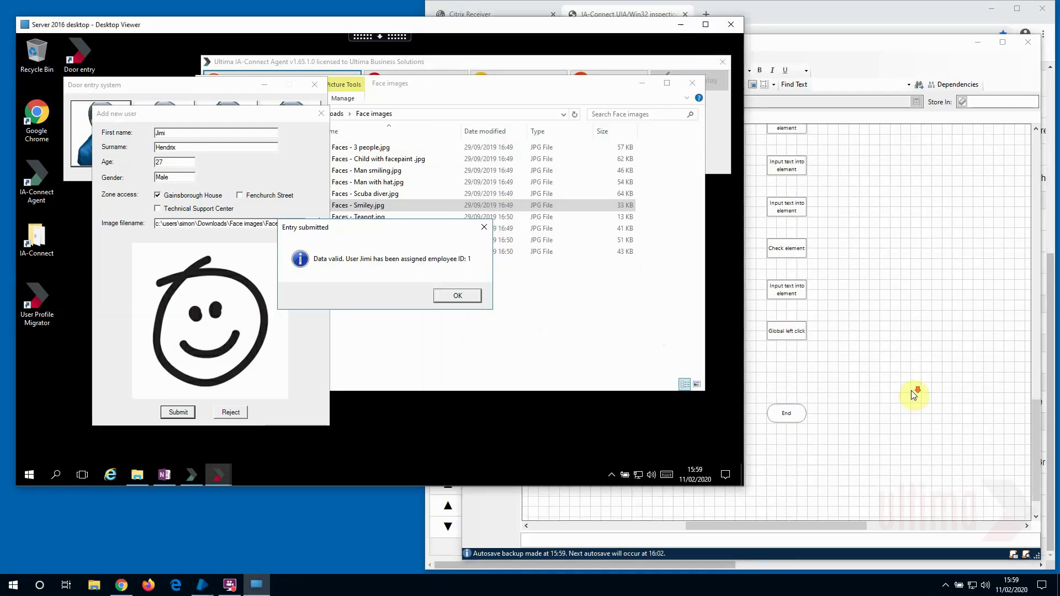
drag(804, 378, 789, 449)
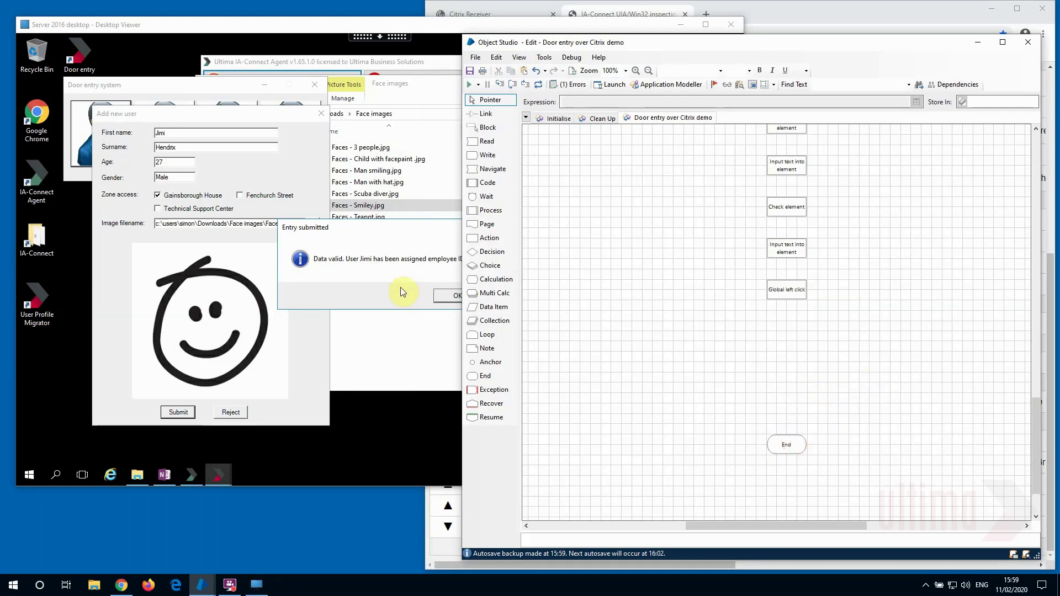
Step: In the Citrix desktop, dismiss the Entry submitted message and close the Door entry system and Face images windows
click(435, 295)
click(315, 85)
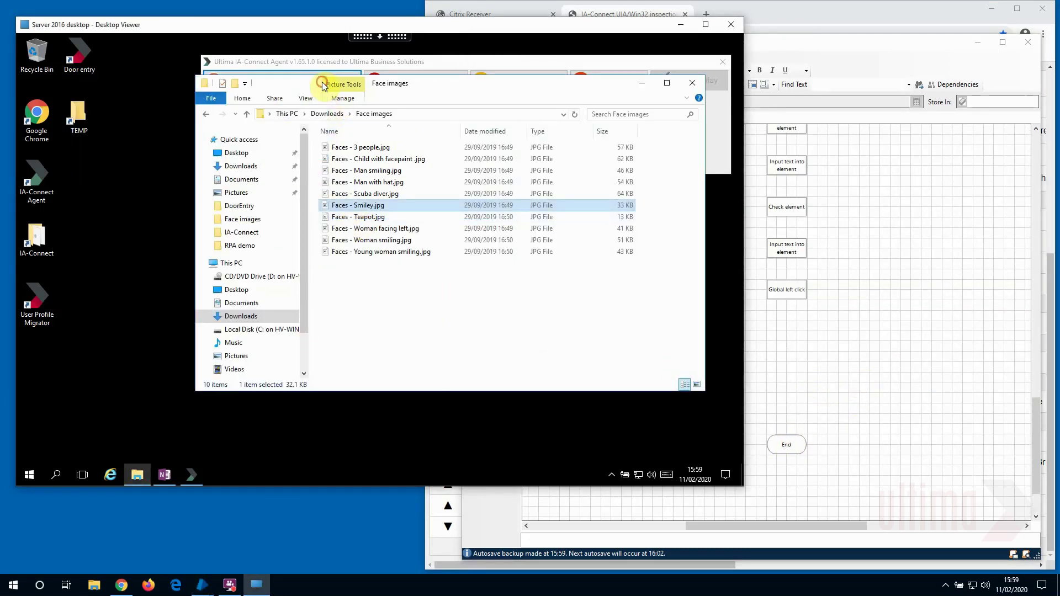
click(693, 83)
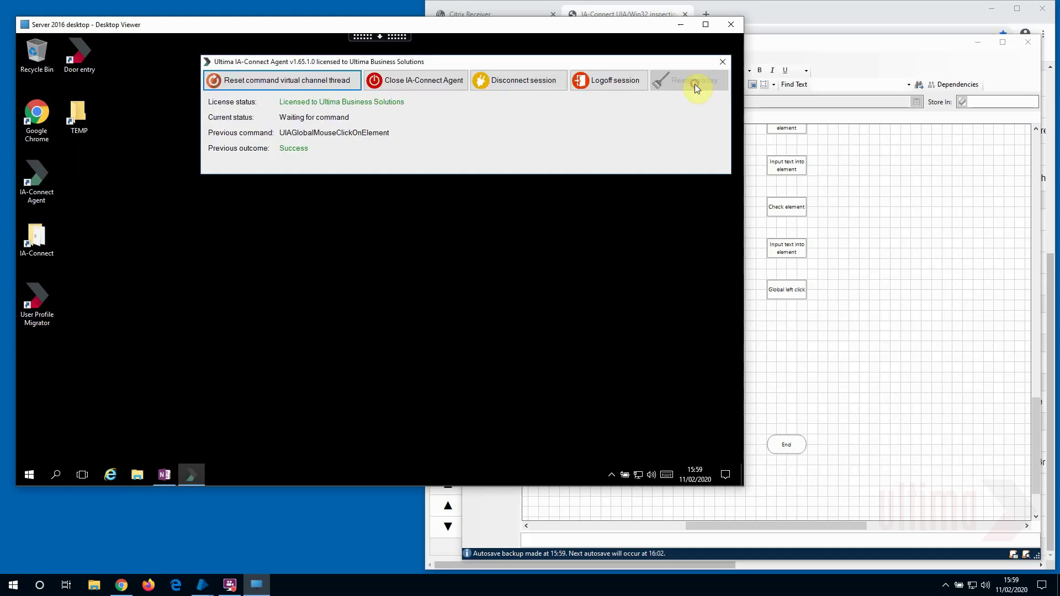
Step: In Object Studio, link the stages in sequence from the last Wait for element to End, and place End directly below Global left click
click(906, 305)
click(486, 113)
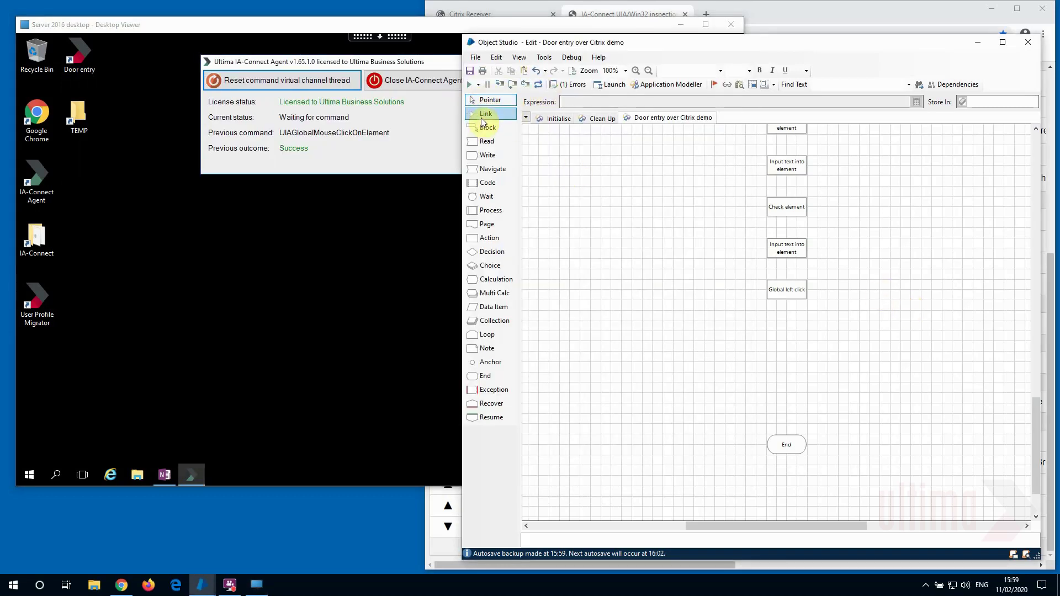
scroll(868, 311, up, 5)
scroll(868, 312, up, 2)
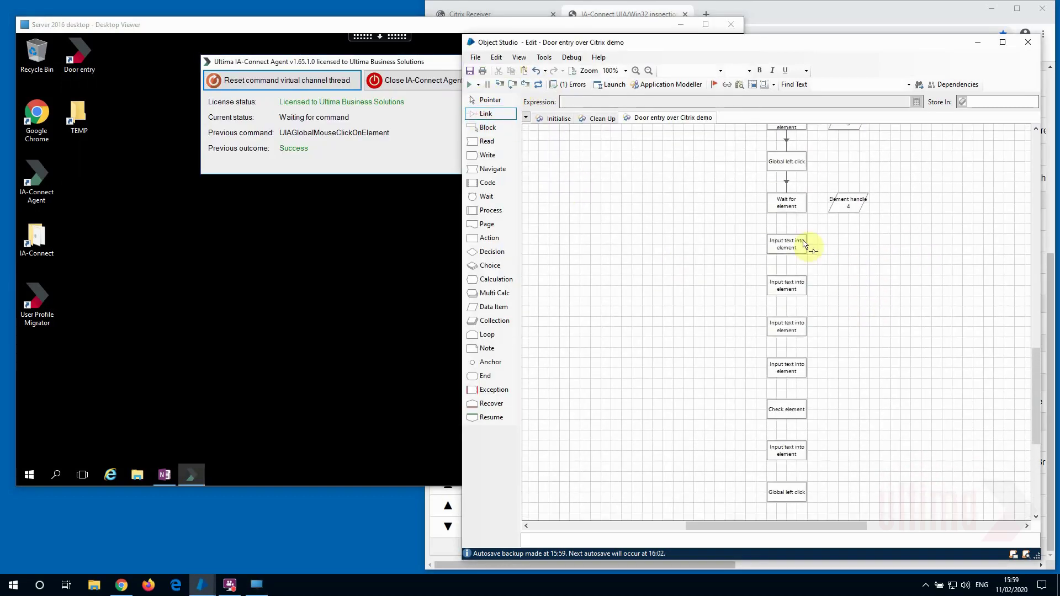
drag(791, 204, 797, 485)
scroll(795, 493, down, 2)
scroll(795, 493, down, 5)
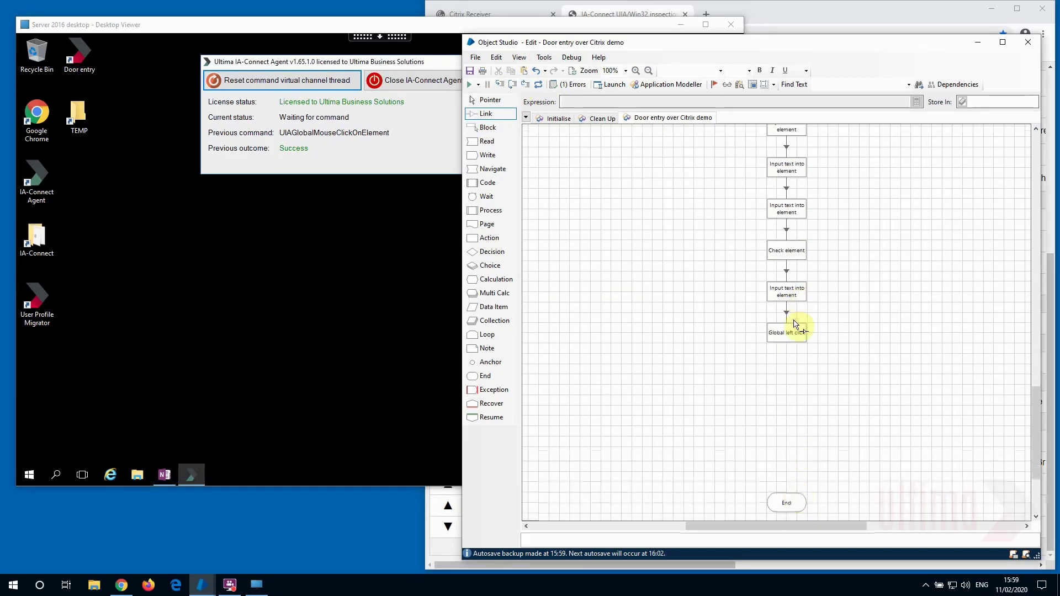
drag(800, 327, 784, 377)
click(489, 101)
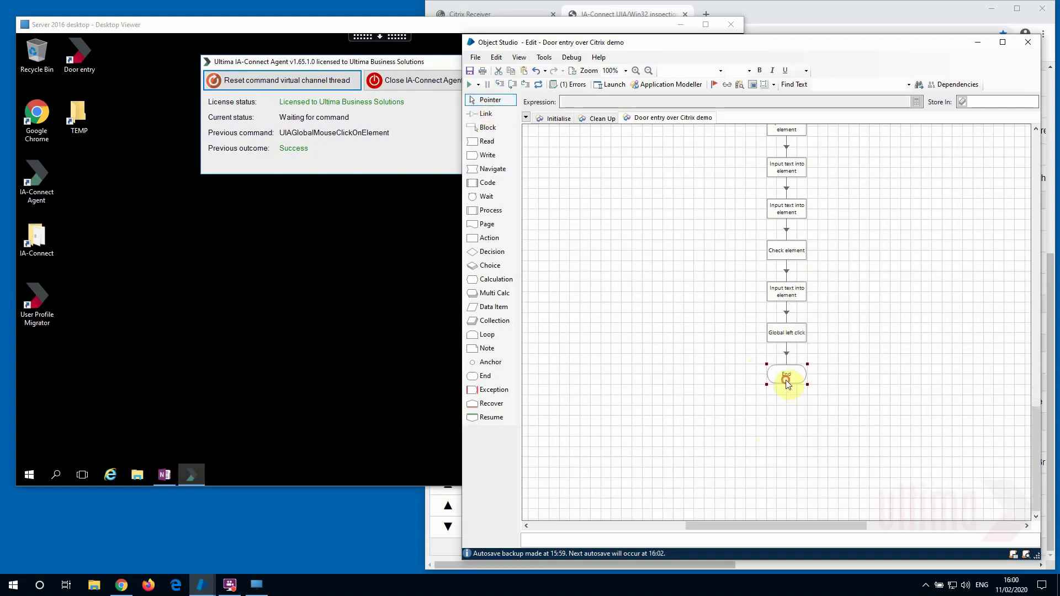
Step: Set the Run process stage below Start as the next stage to execute
scroll(900, 403, up, 6)
scroll(903, 408, up, 14)
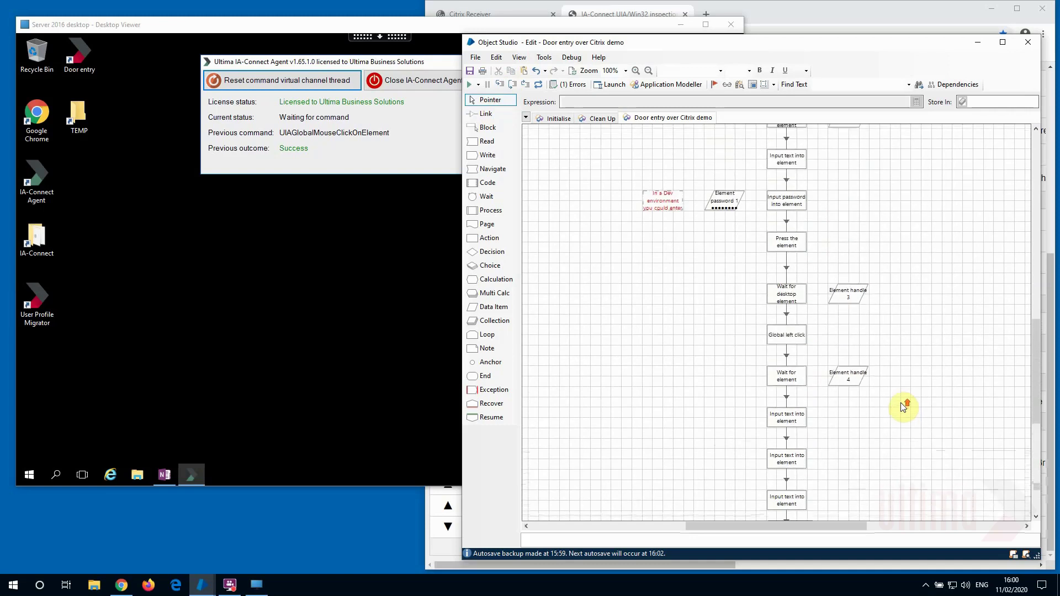
scroll(903, 407, up, 2)
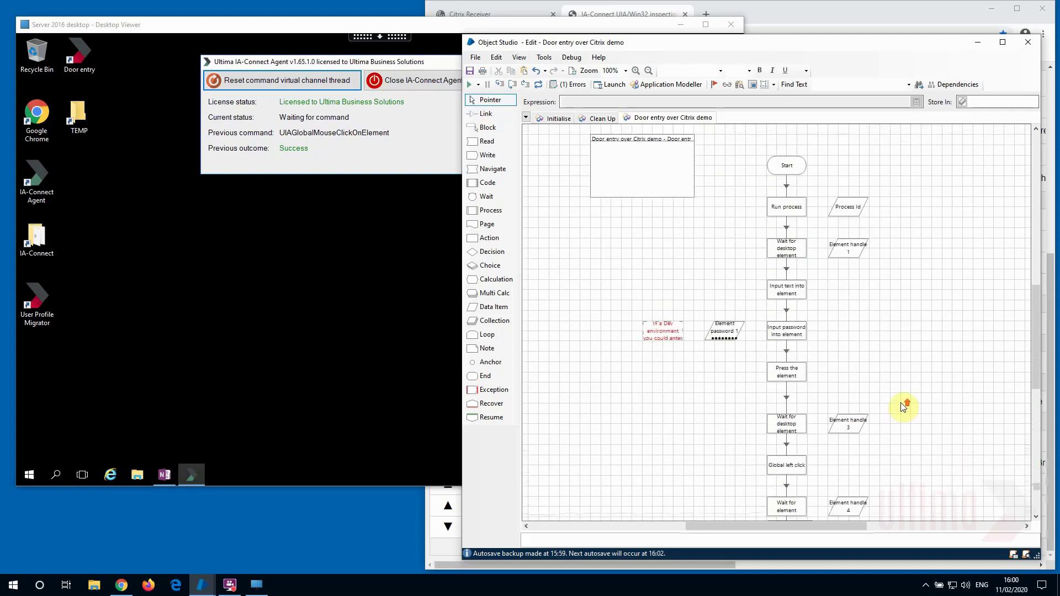
right_click(782, 207)
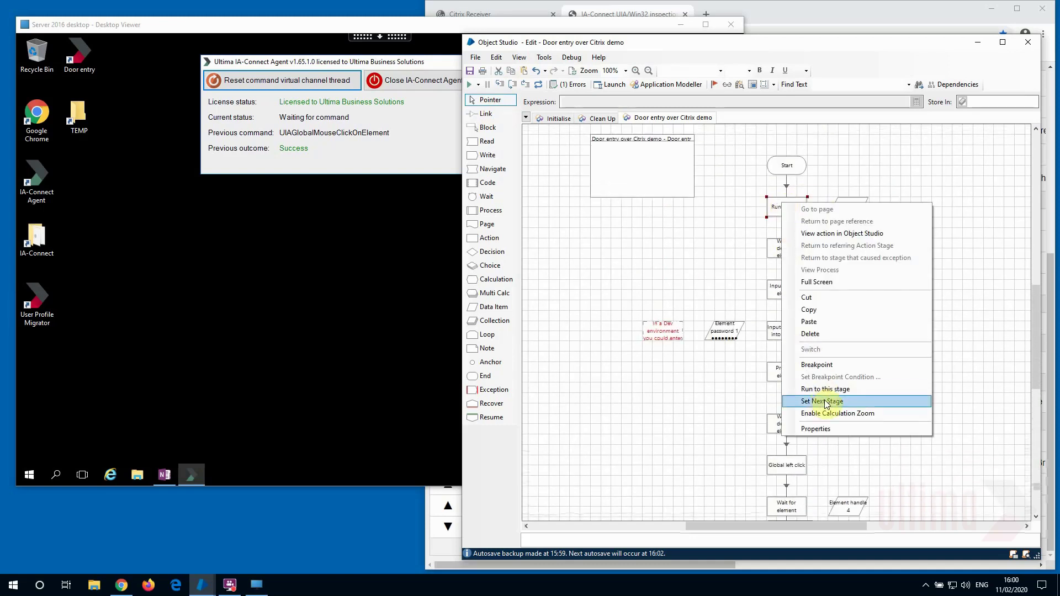
click(826, 402)
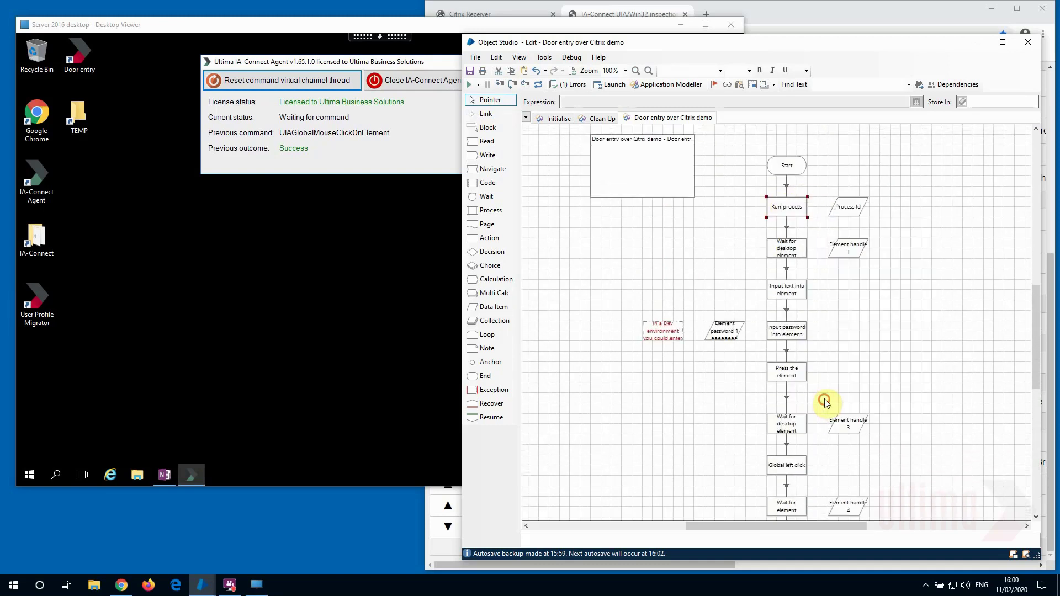
Step: Step over the stages from Run process to the last Wait for element to launch Door entry, log in and open Add new user
click(512, 85)
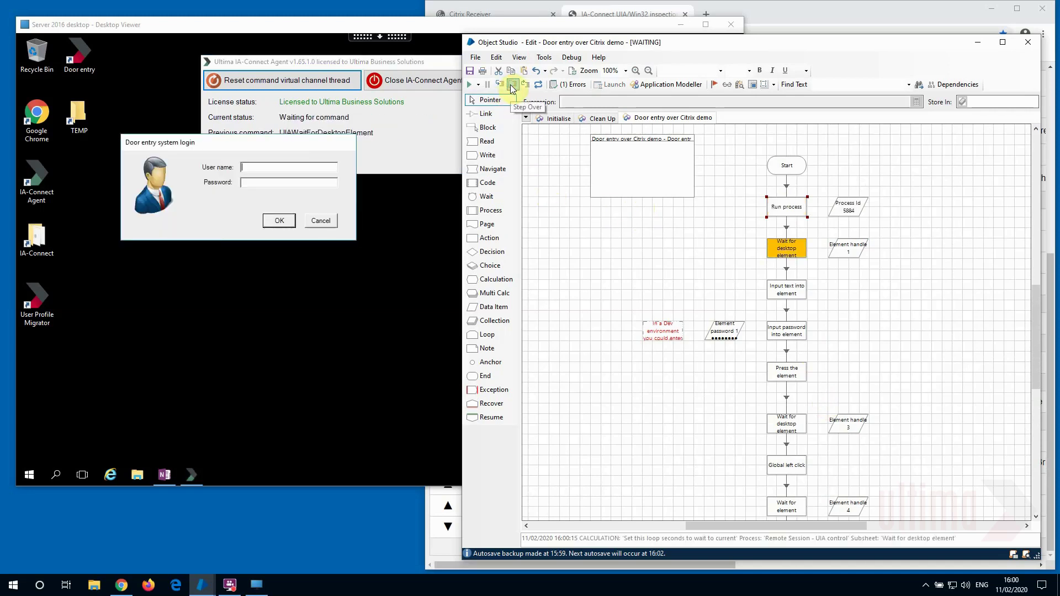
click(510, 86)
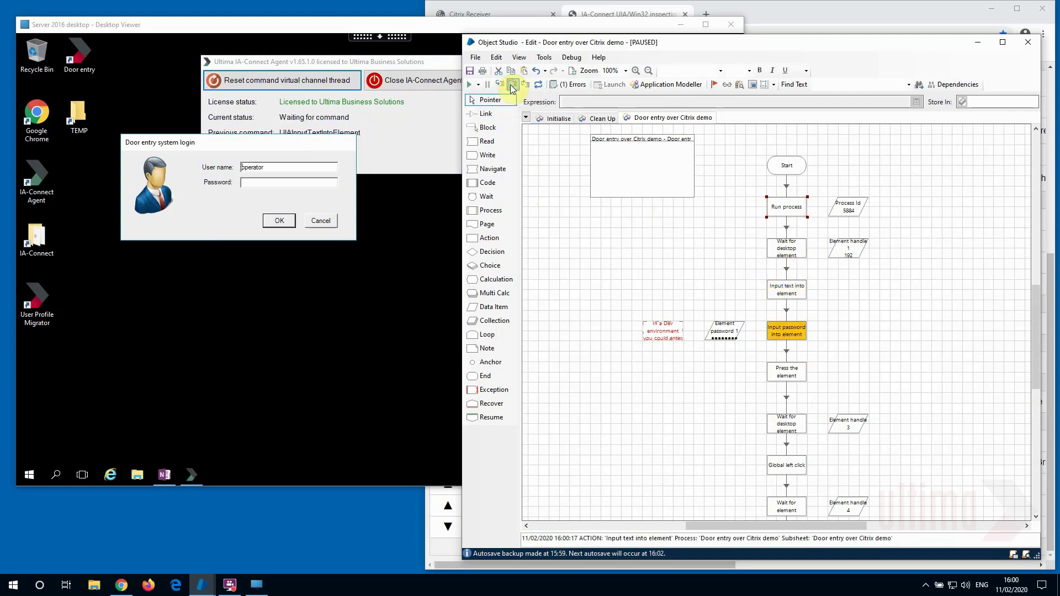
click(510, 85)
click(510, 84)
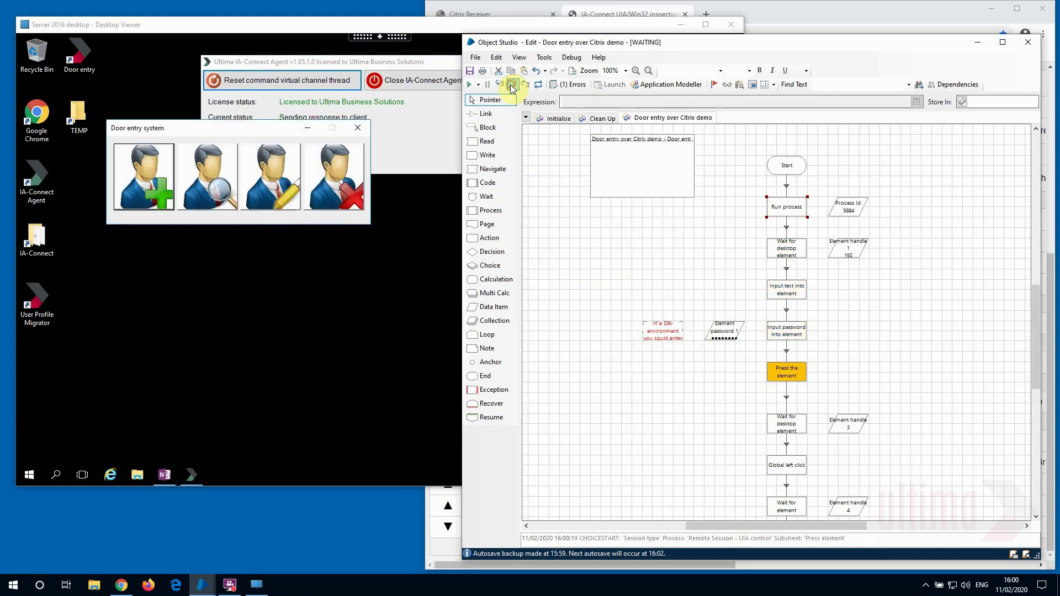
click(510, 85)
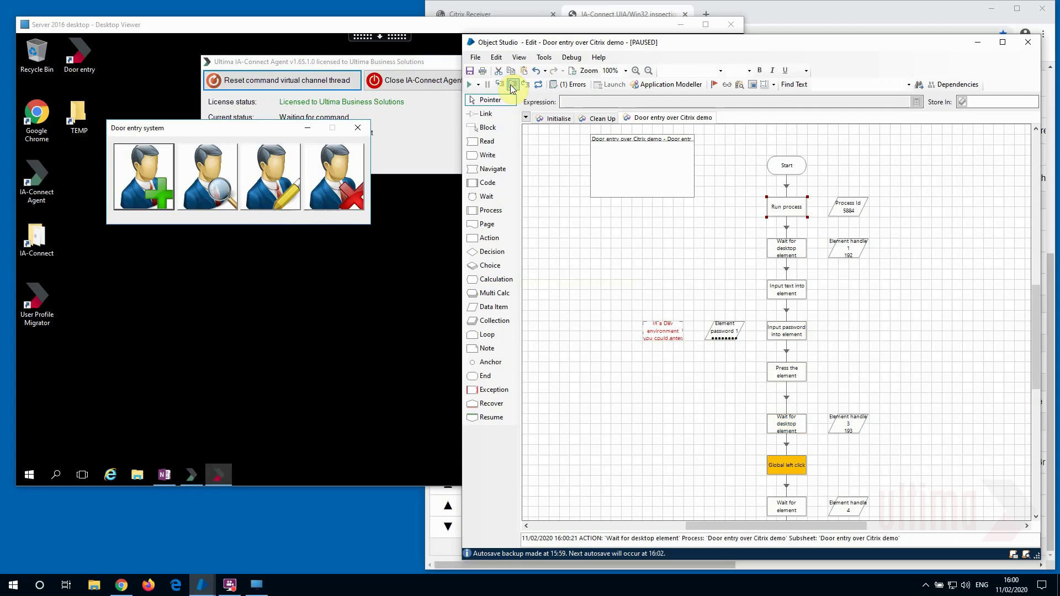
click(510, 85)
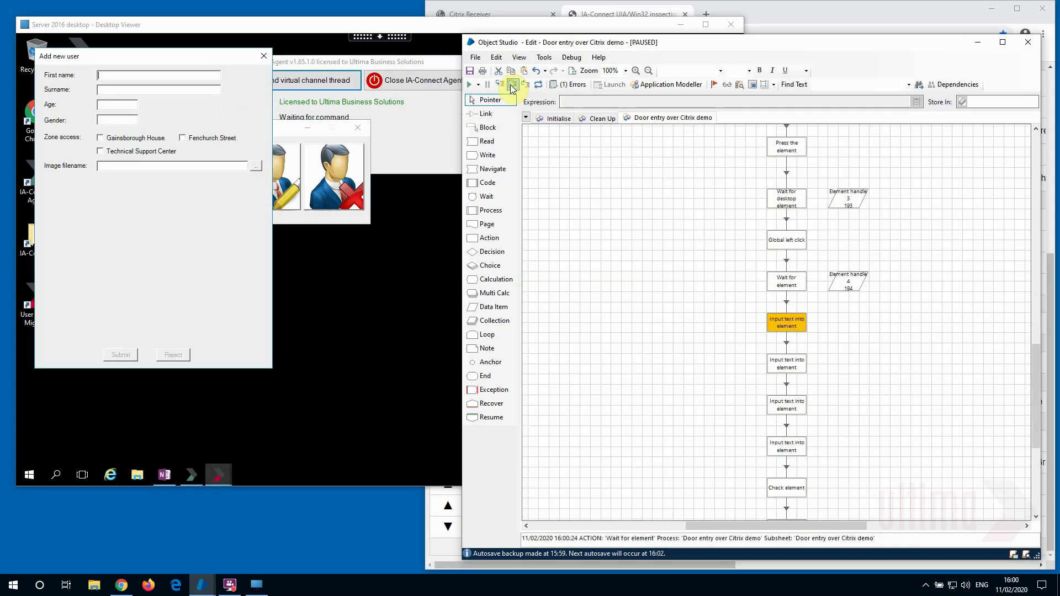
Step: Step over the remaining text input, Check element and Global left click stages to fill in and submit the Add new user form
click(510, 84)
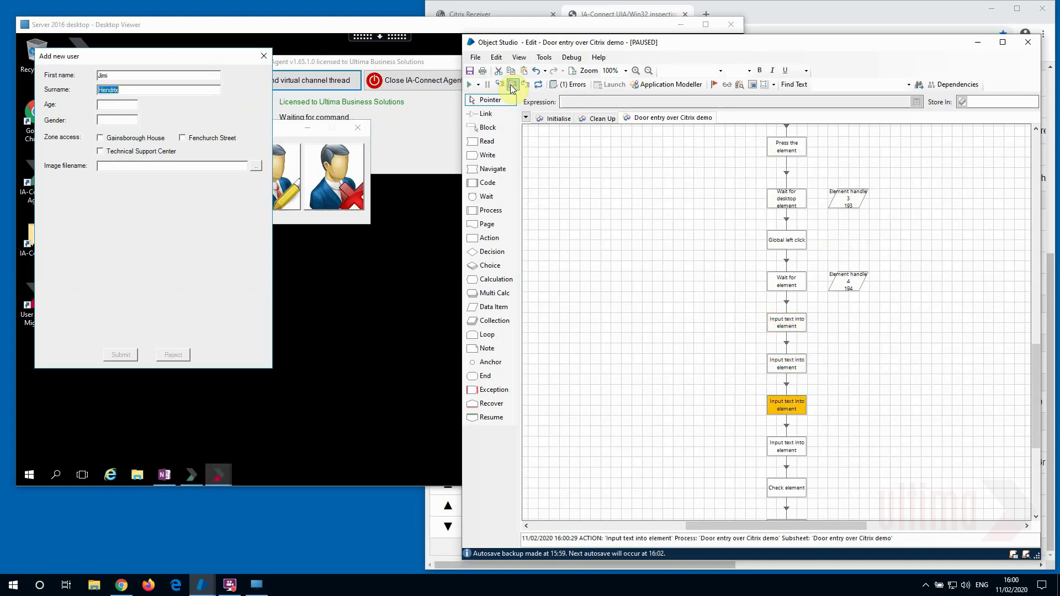
click(511, 85)
click(510, 85)
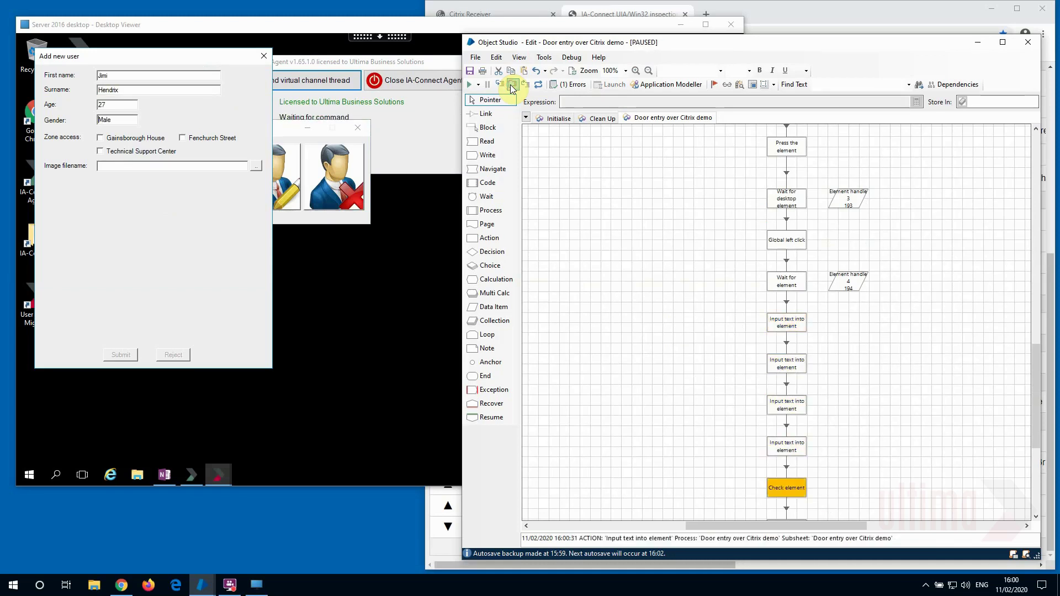
click(510, 85)
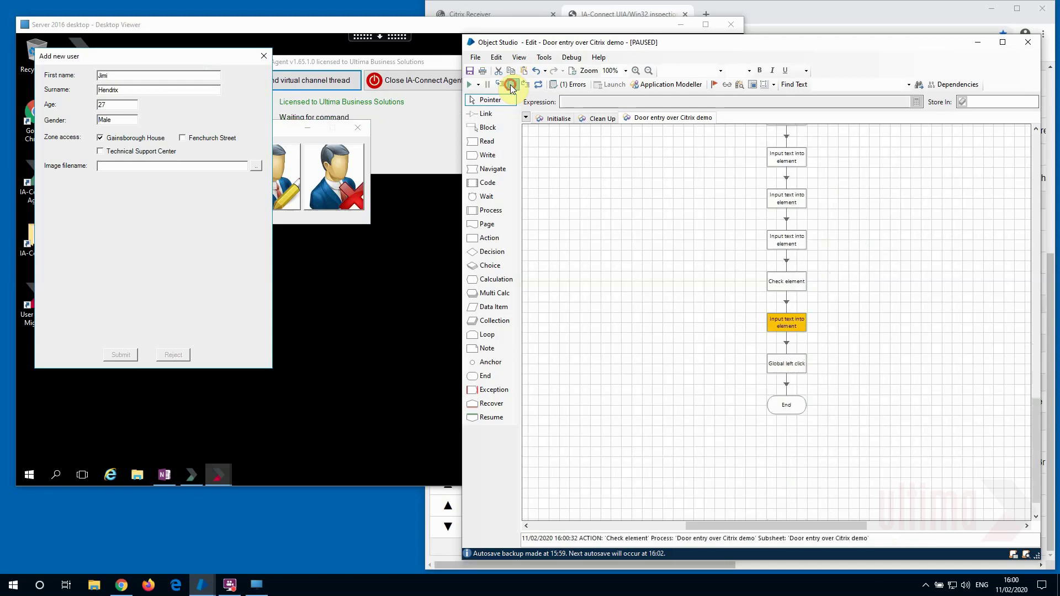
click(510, 84)
click(510, 84)
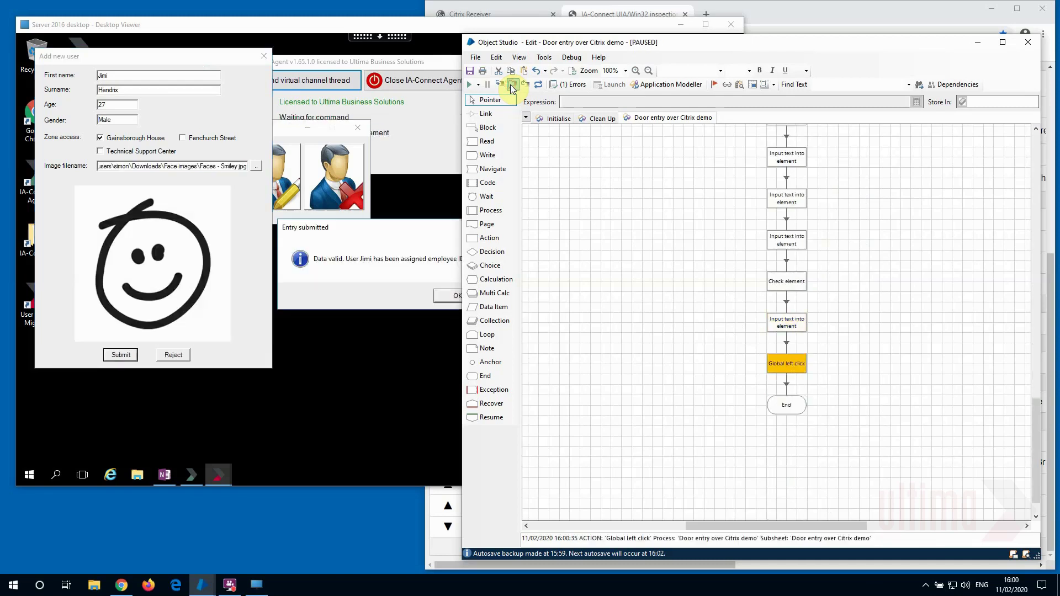